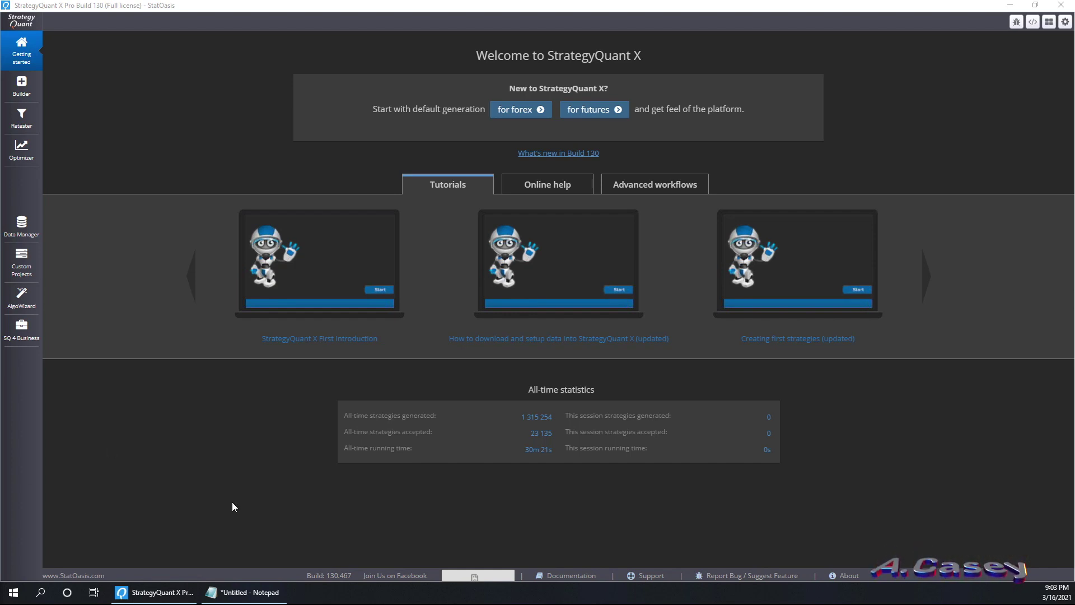
- Switch to the Notepad notes and read the EMA/ATR strategy's BUY conditions, stop loss and profit target, plus the second reader's request
left_click(235, 592)
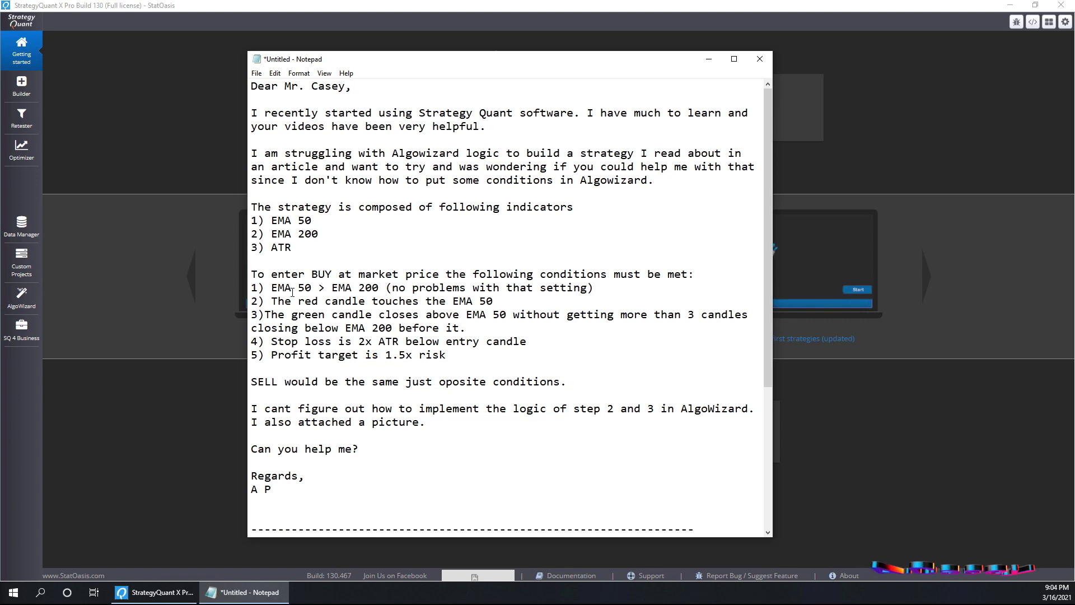
left_click_drag(271, 287, 380, 288)
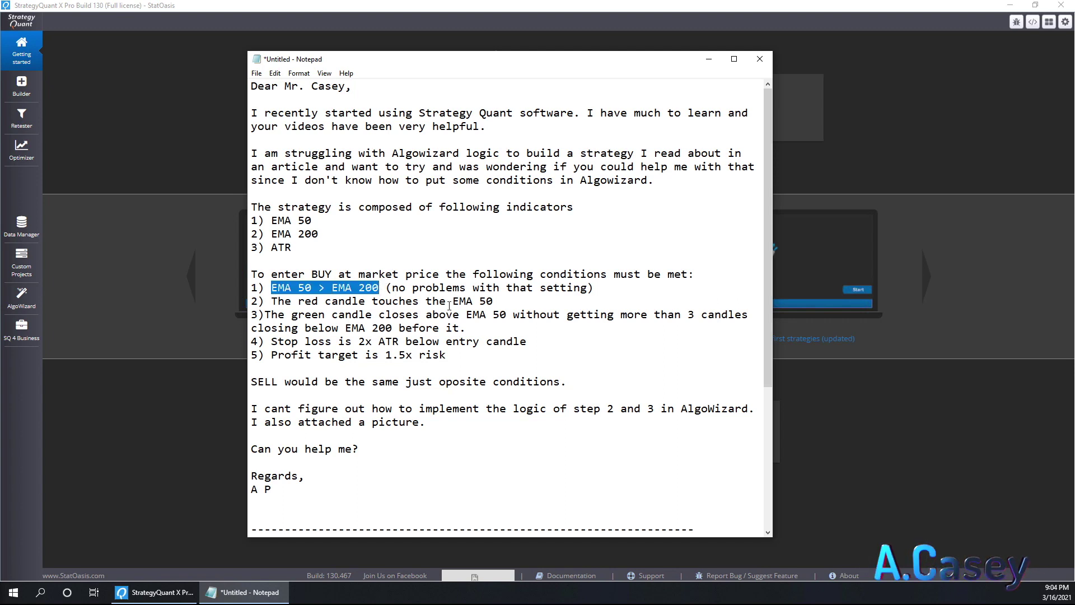
left_click_drag(271, 301, 494, 301)
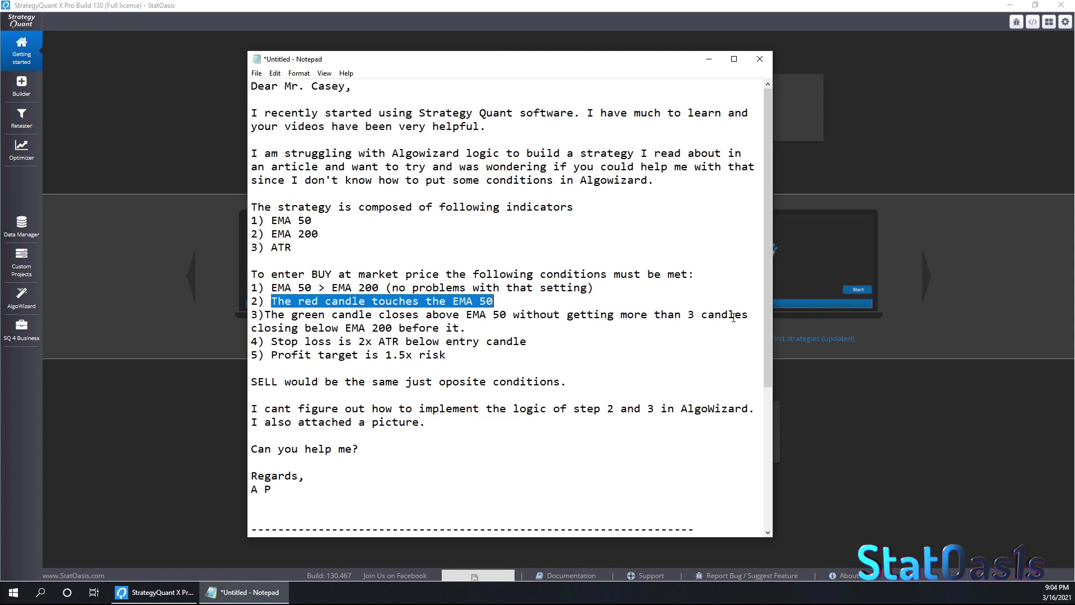
left_click_drag(347, 327, 394, 327)
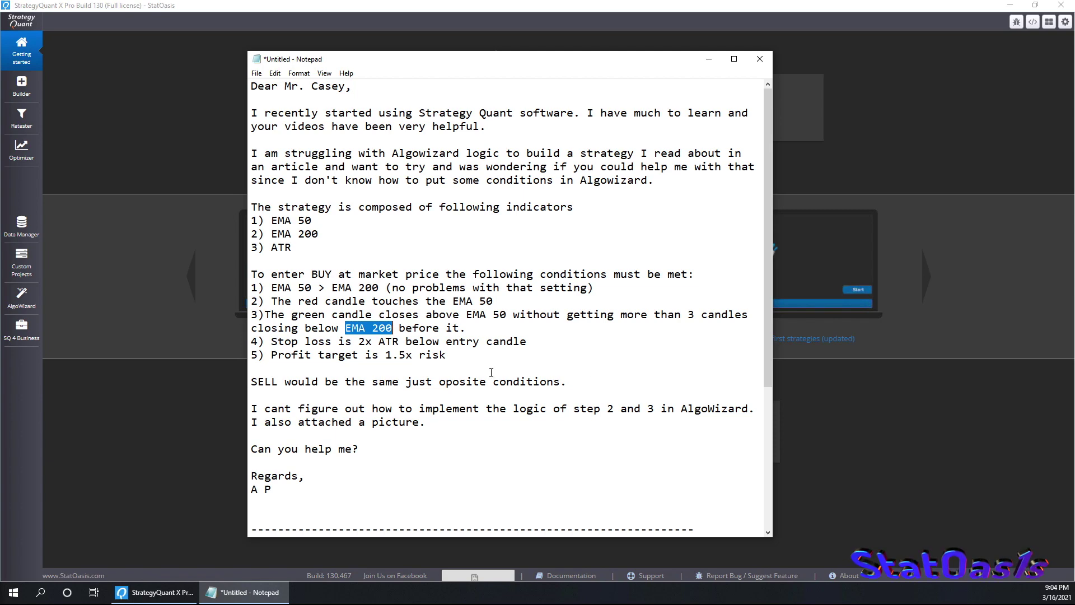
scroll(439, 390, "down", 6)
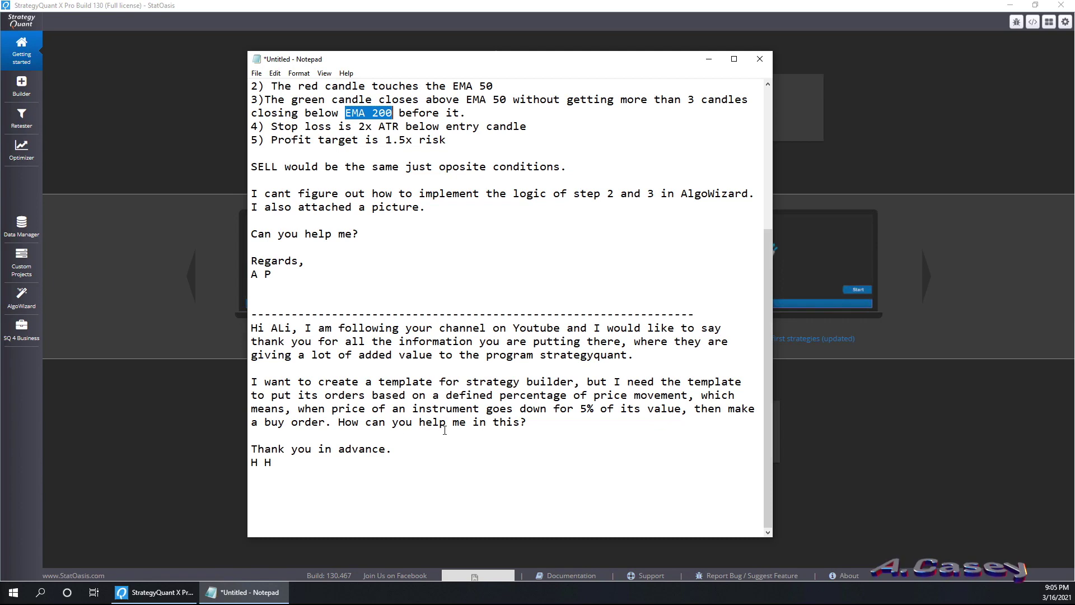
scroll(451, 292, "up", 6)
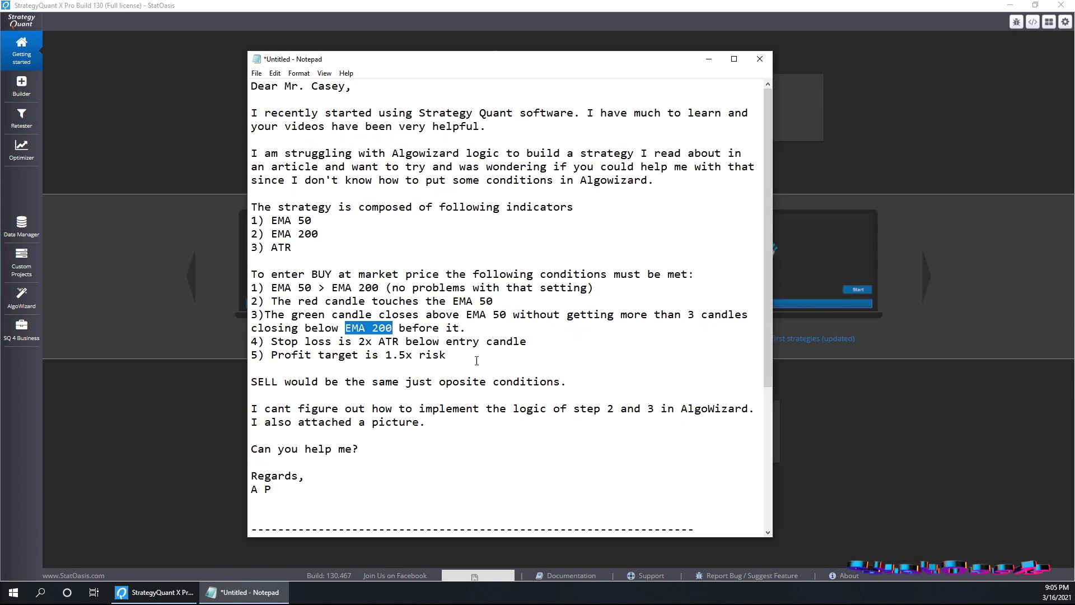
scroll(476, 360, "down", 4)
scroll(417, 273, "up", 2)
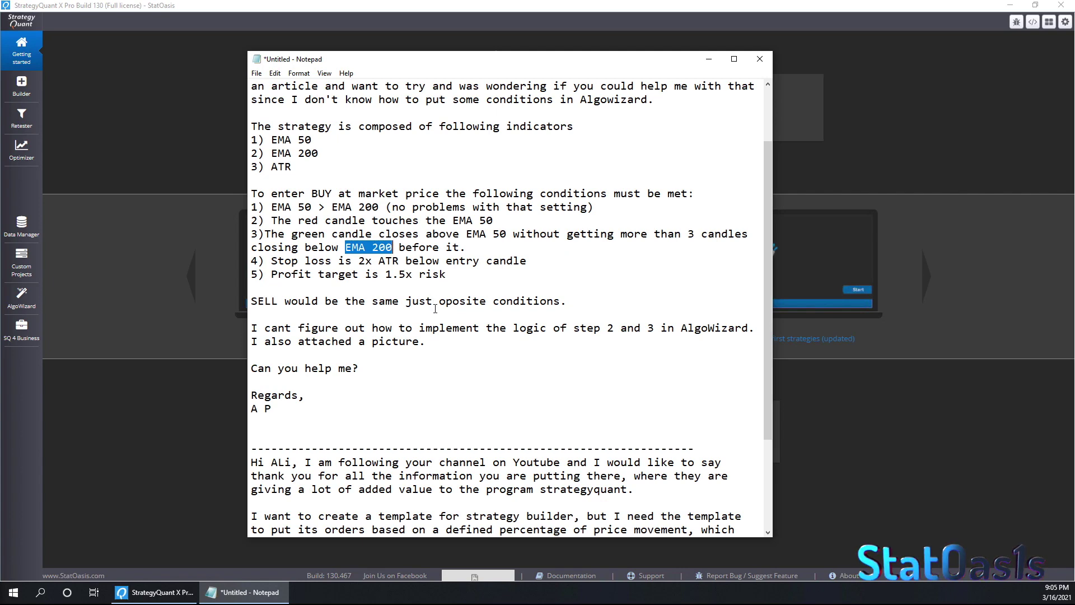
- Switch to StrategyQuant X and open AlgoWizard
key("alt+Tab")
left_click(21, 297)
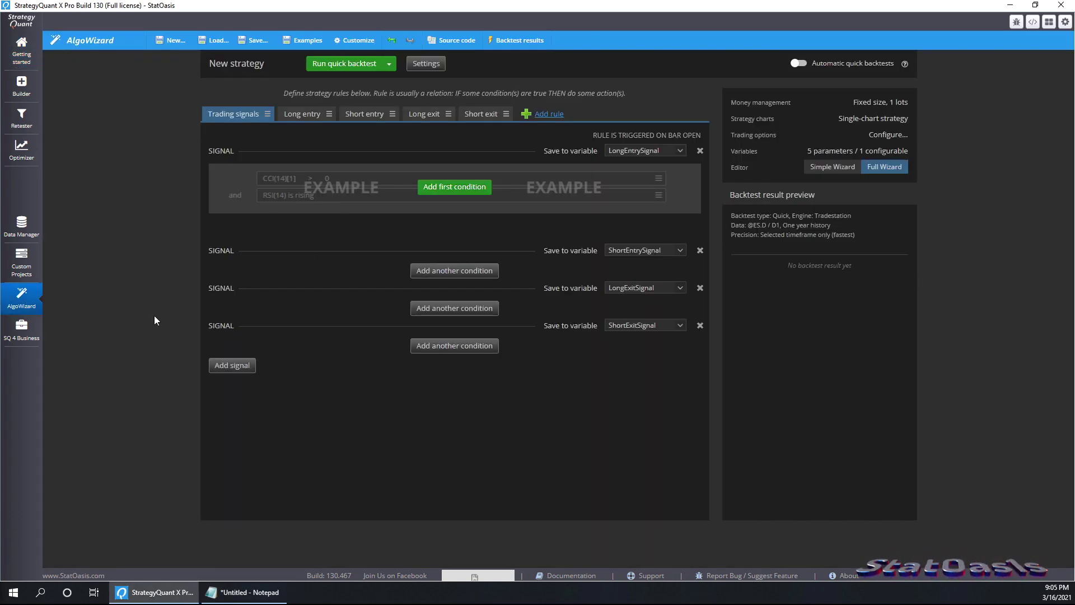
- Reread both requests in the Notepad notes, then return to the new strategy in StrategyQuant X
left_click(244, 592)
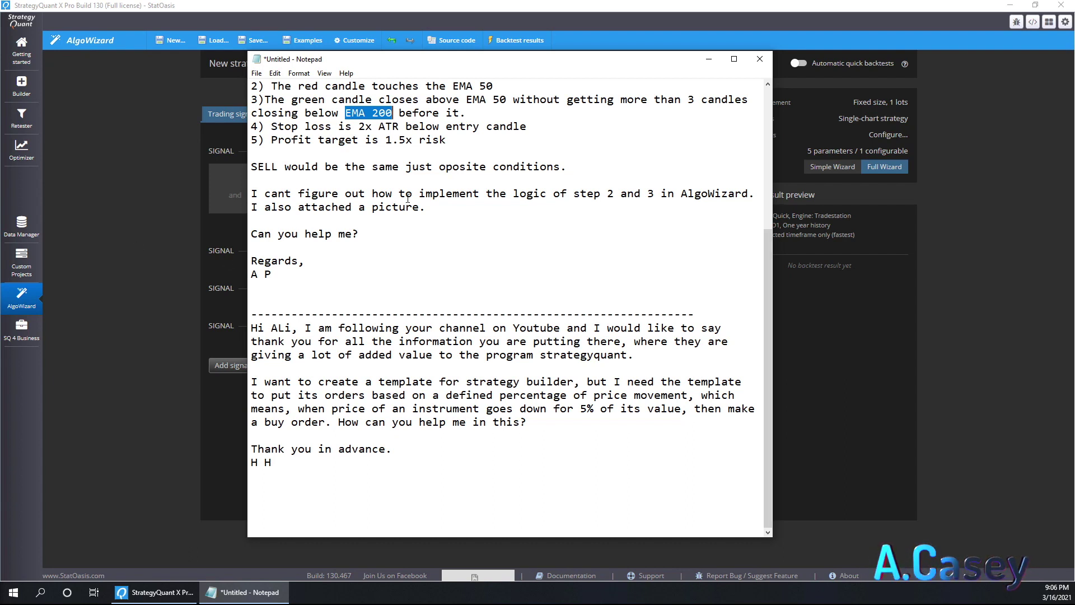
scroll(359, 248, "up", 5)
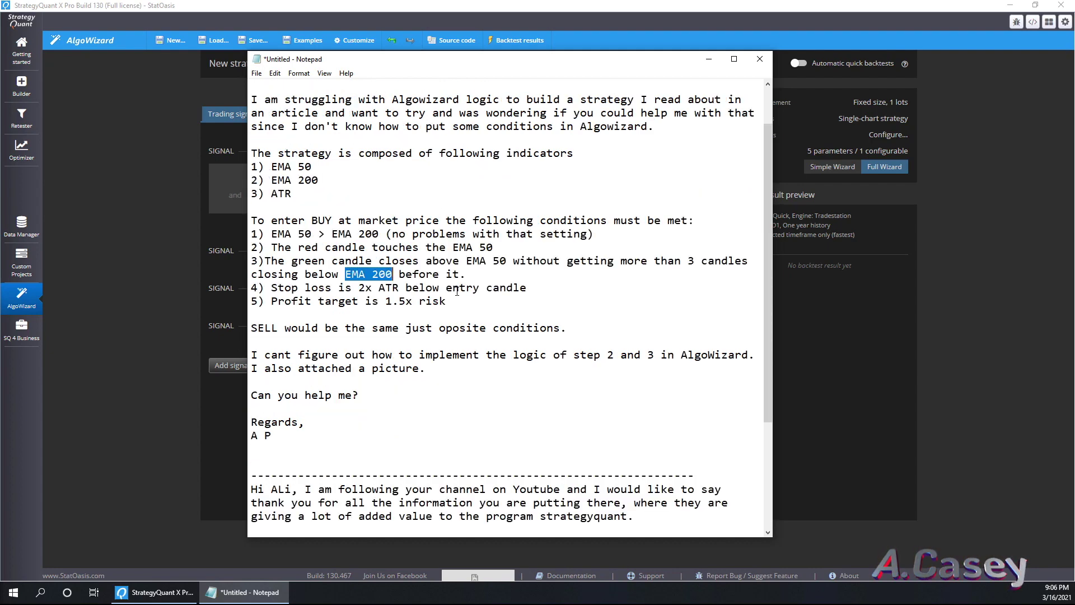
scroll(459, 338, "down", 5)
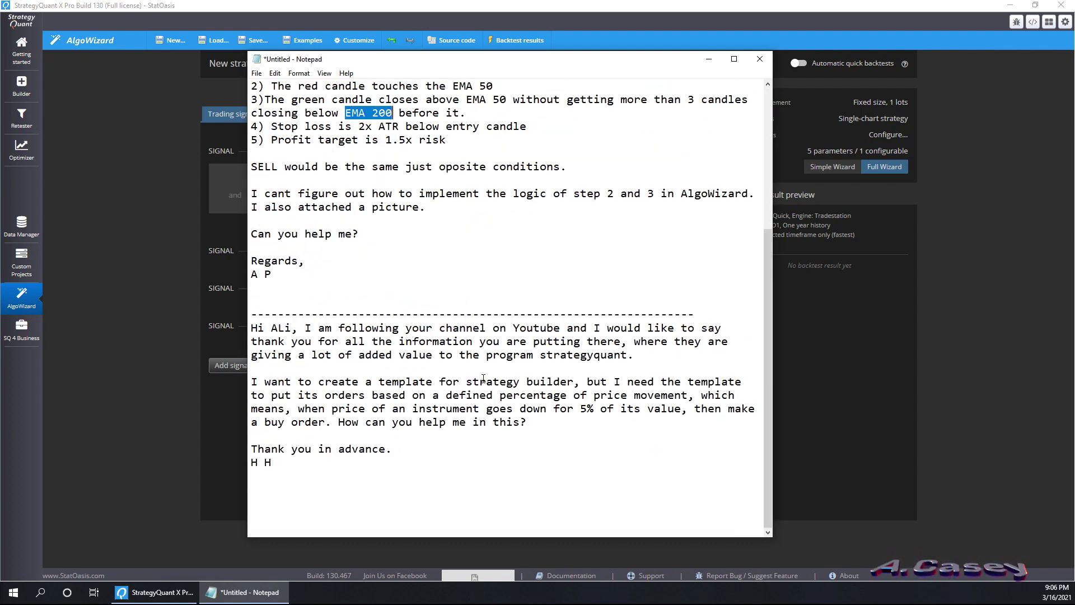
scroll(483, 379, "up", 5)
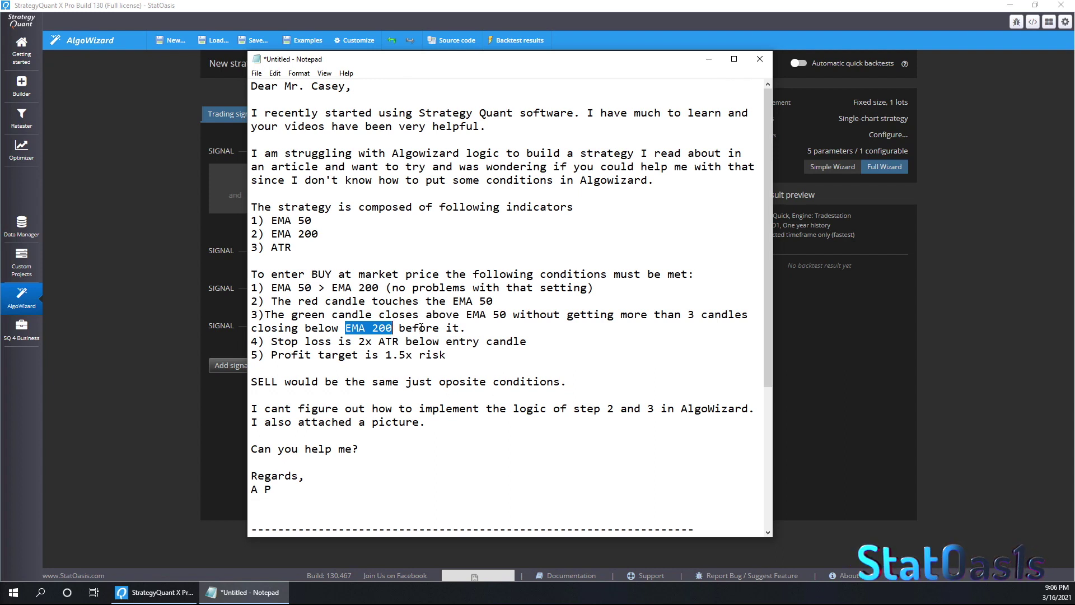
left_click(150, 273)
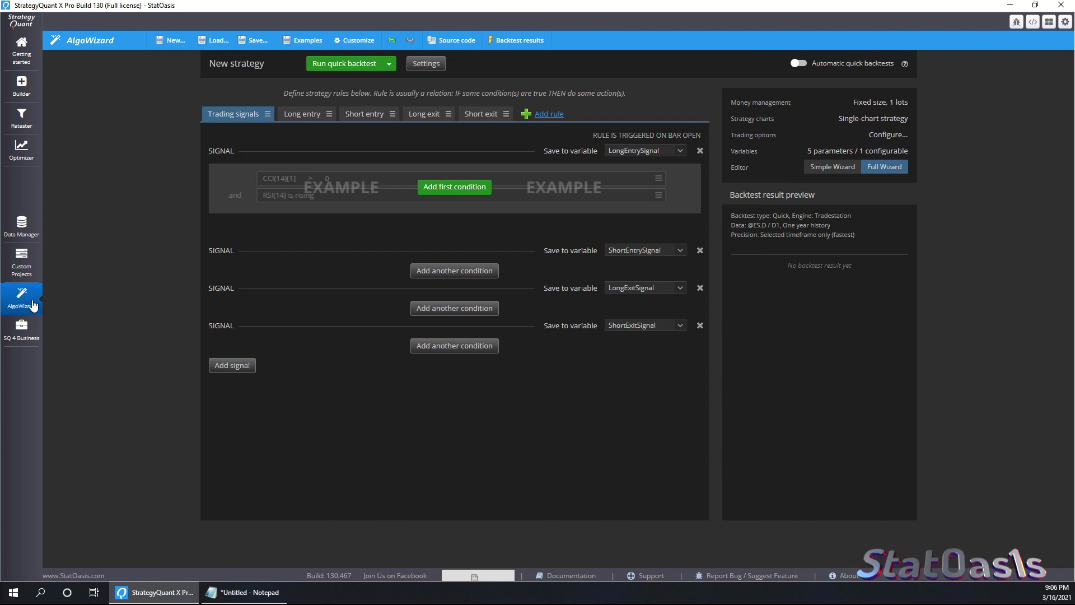
- Review the strategy's backtest data, money management and trading options settings without changing them
left_click(426, 64)
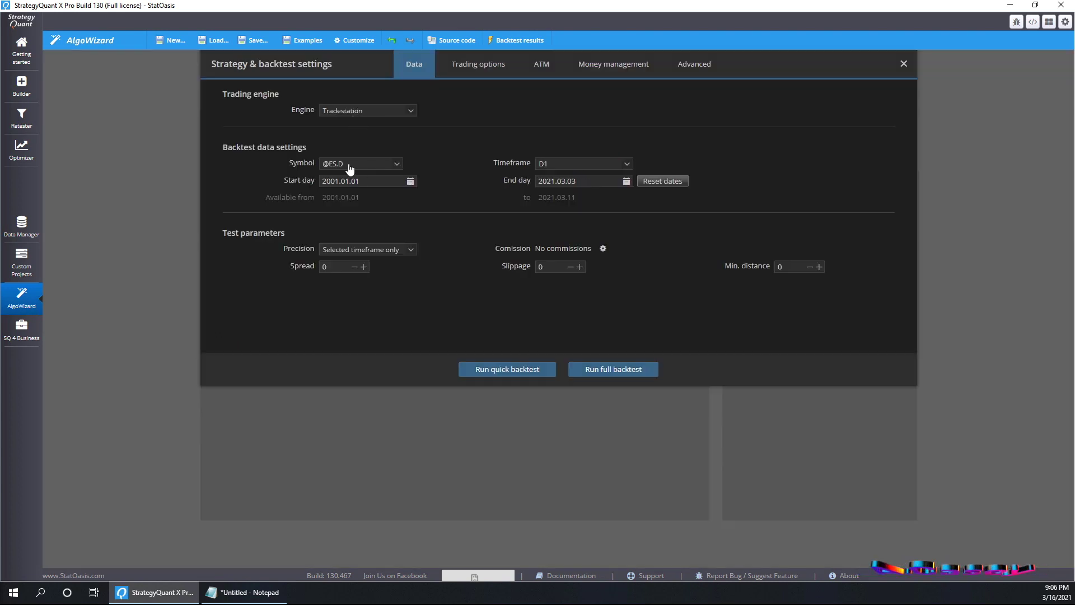
left_click(599, 66)
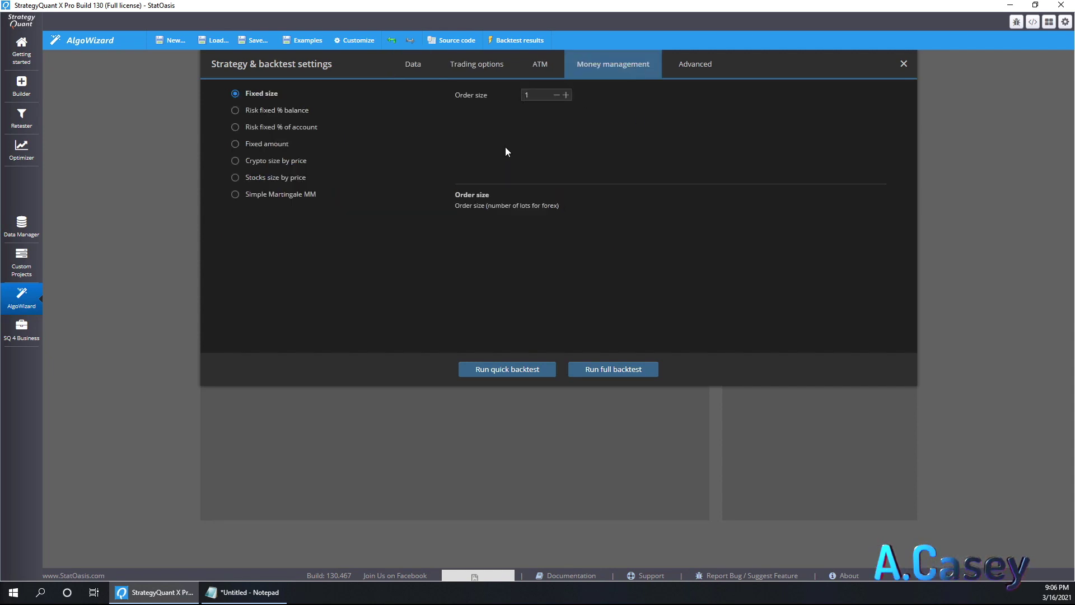
left_click(496, 69)
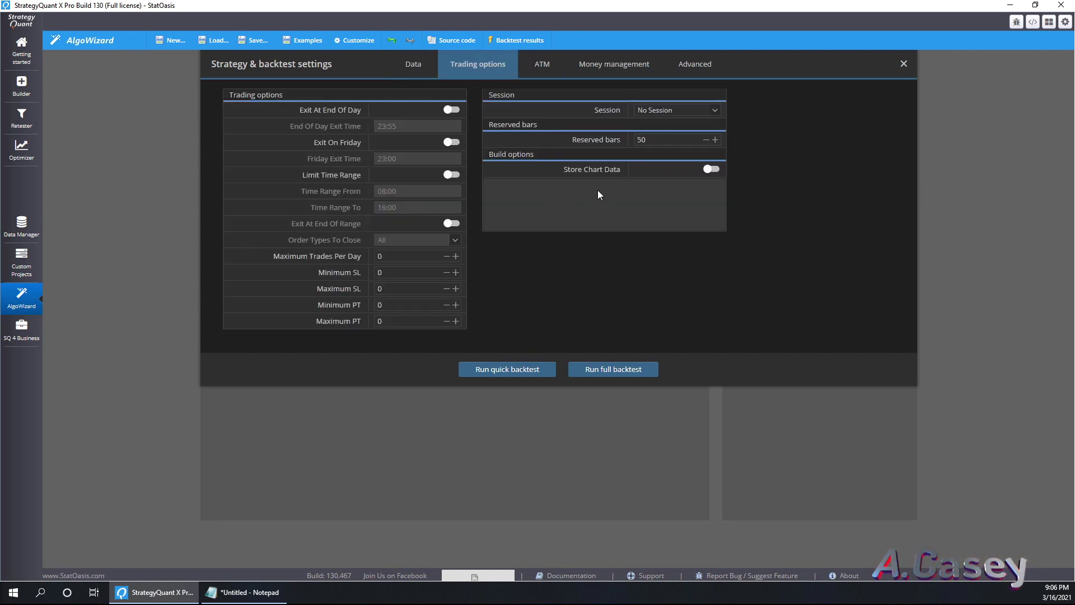
left_click(902, 64)
- Check the first BUY condition, EMA 50 > EMA 200, in the Notepad notes and return to StrategyQuant X
key("alt+Tab")
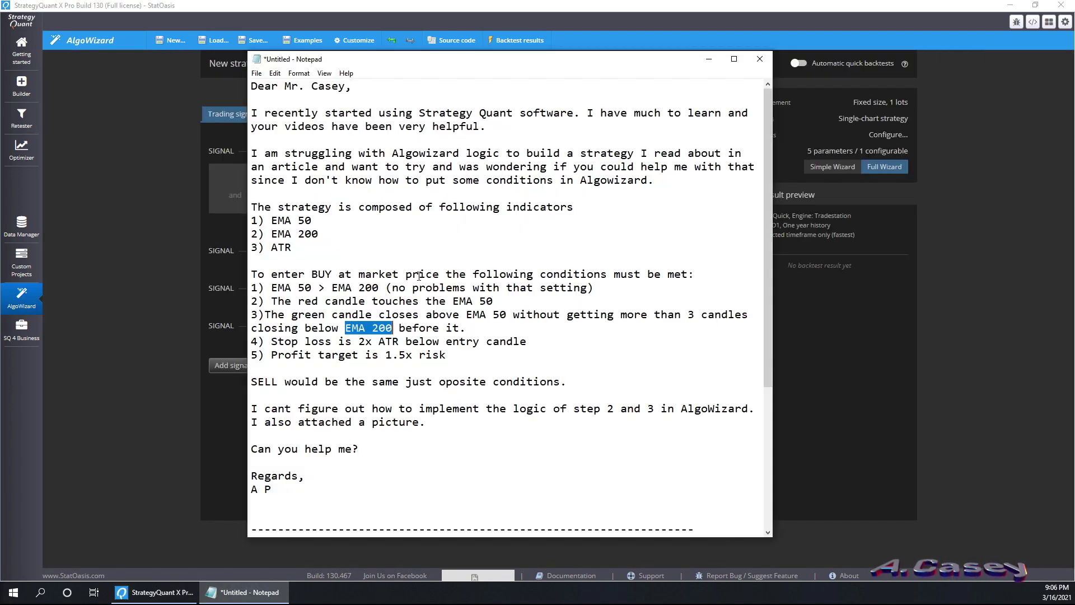
left_click_drag(277, 287, 379, 287)
left_click(142, 286)
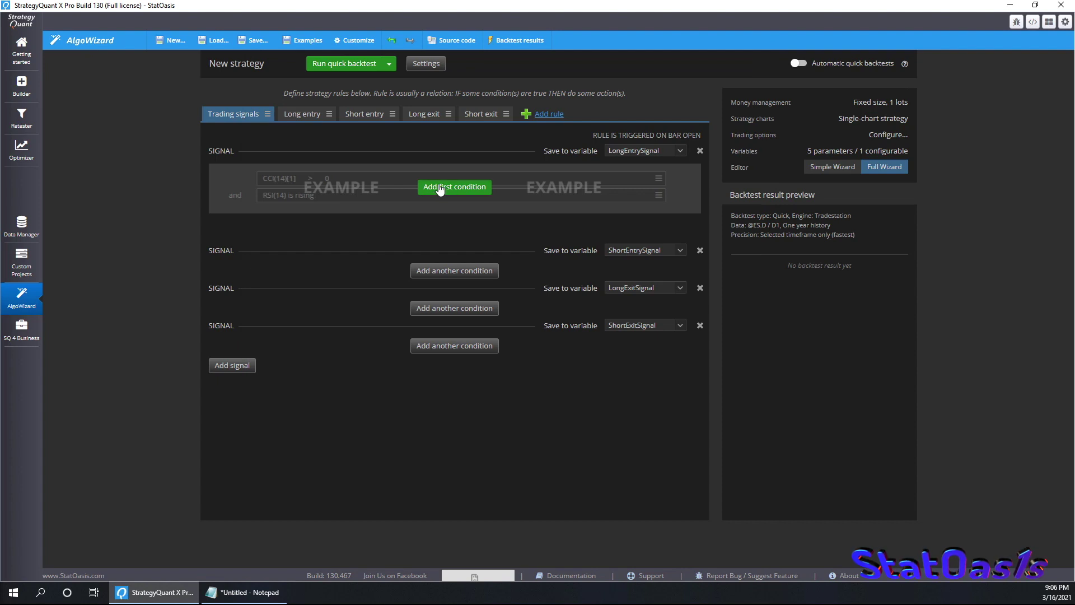
- Add a LongEntrySignal condition requiring the 50-period EMA to be greater than the 200-period EMA, both with shift 0
left_click(439, 188)
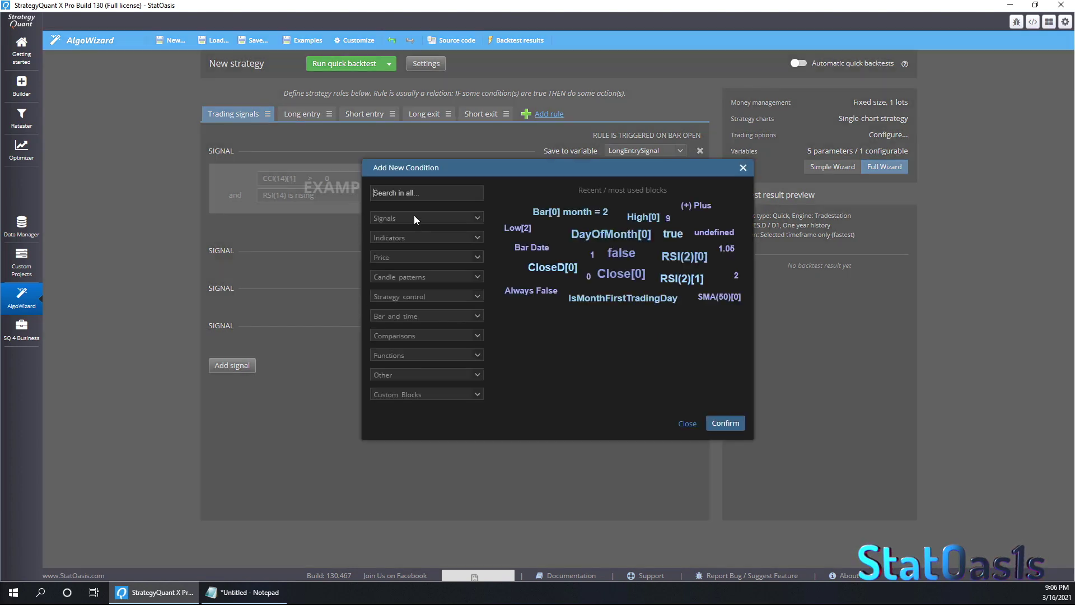
type("expo")
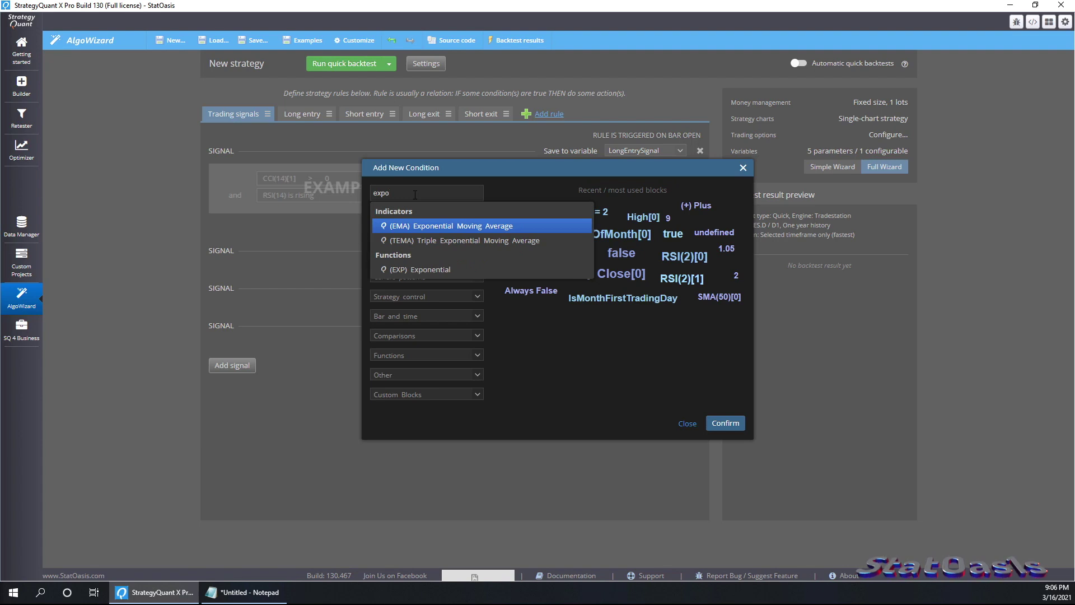
left_click(449, 227)
type("50")
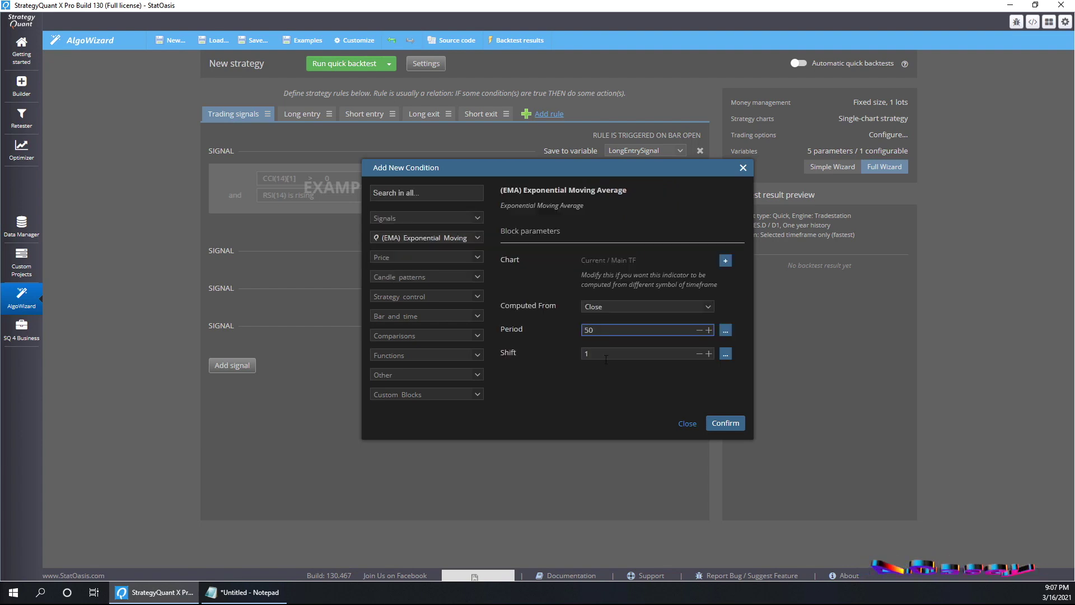
left_click(725, 423)
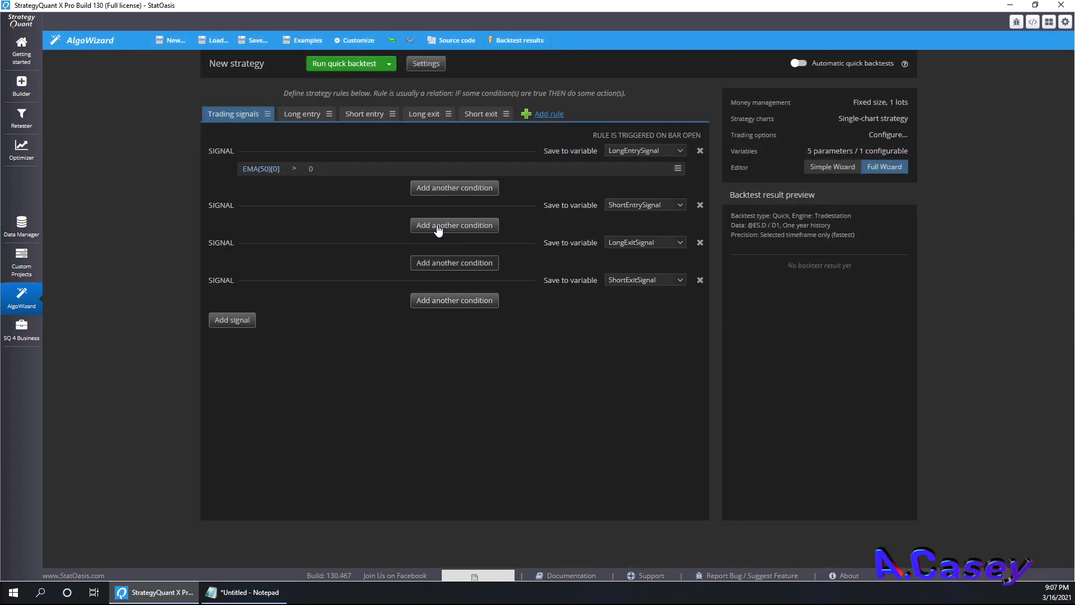
left_click(312, 169)
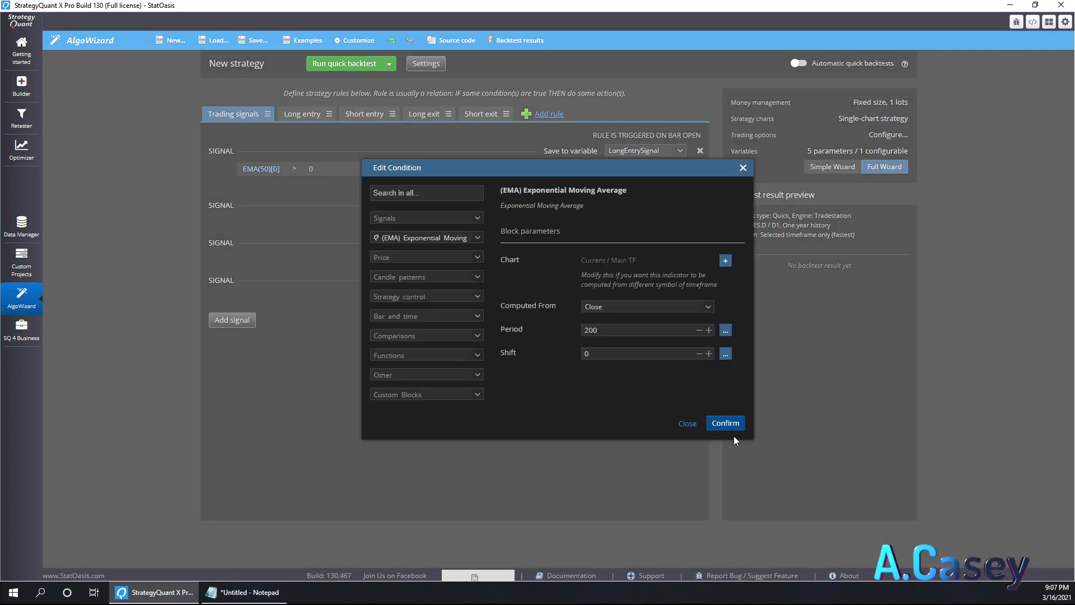
key("Return")
- Examine the chart picture 1 (002).png in Photos alongside the second BUY condition, the red candle touching EMA 50, in Notepad
left_click(246, 592)
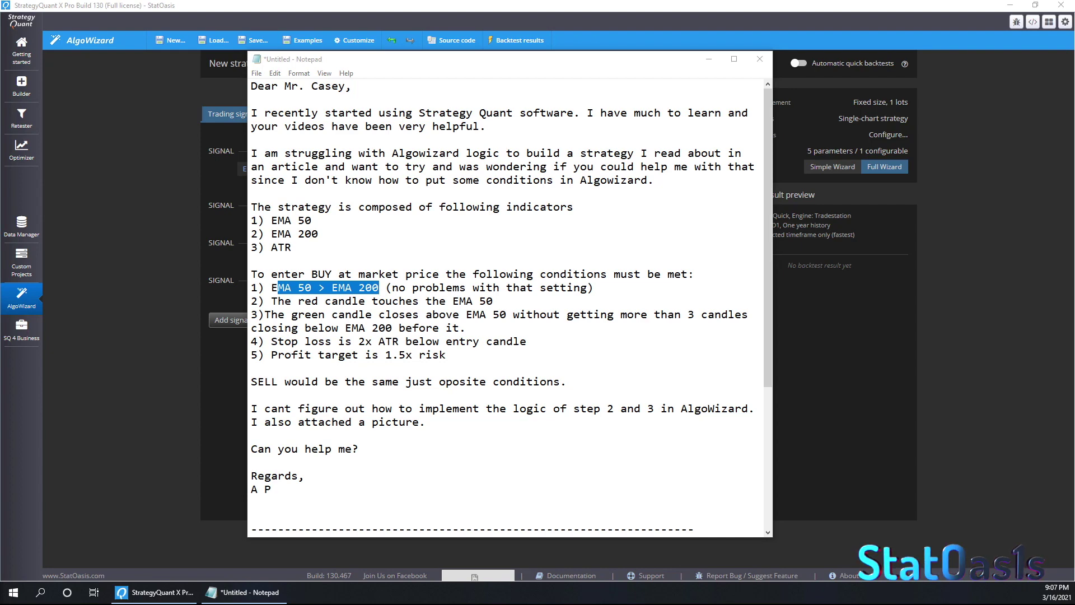
left_click_drag(156, 127, 472, 35)
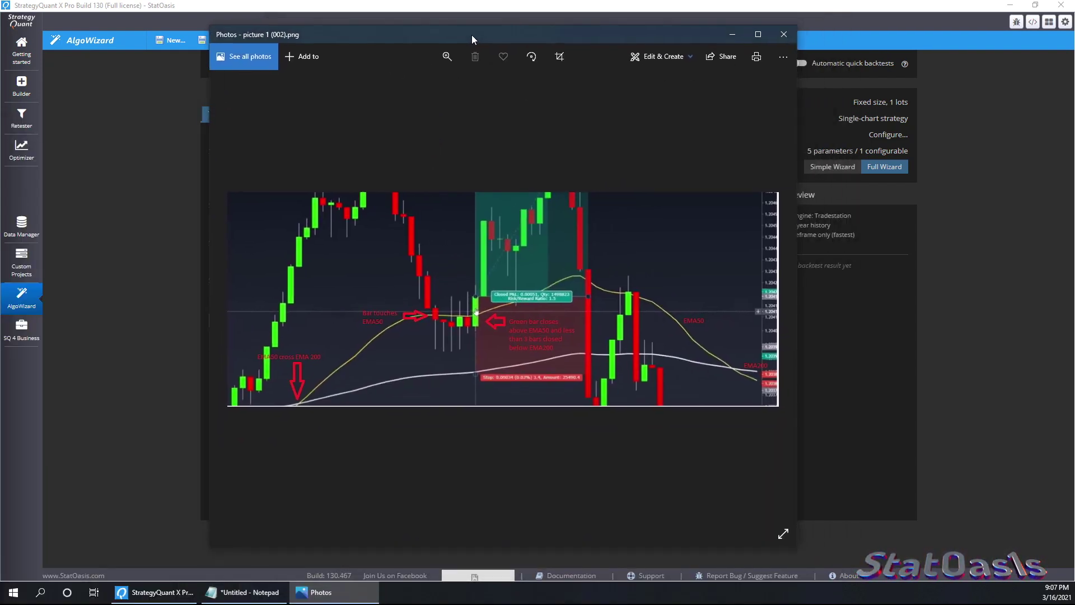
left_click(447, 57)
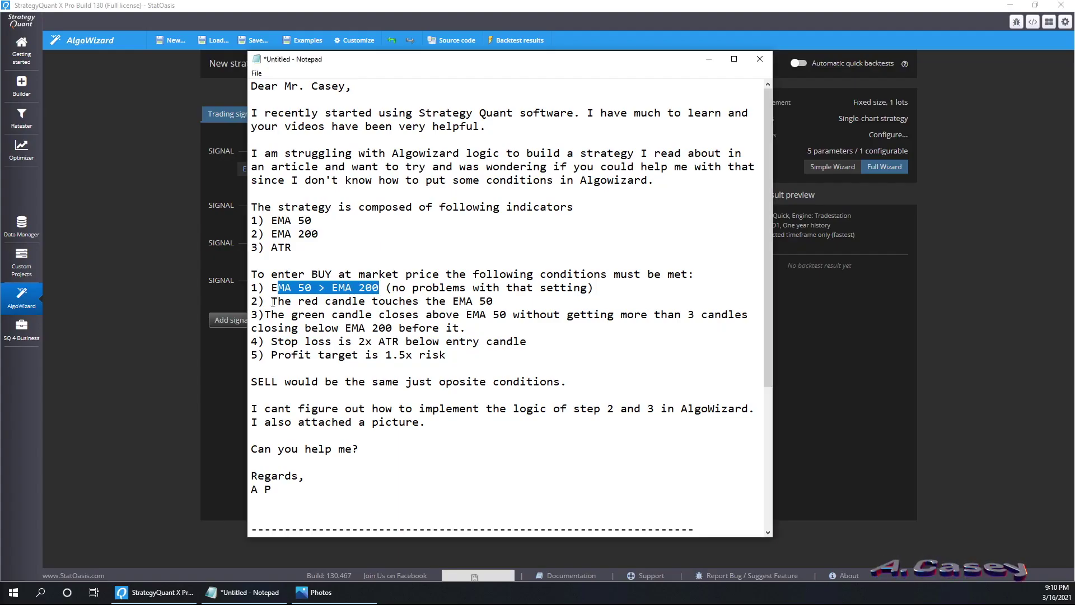
left_click_drag(271, 301, 493, 301)
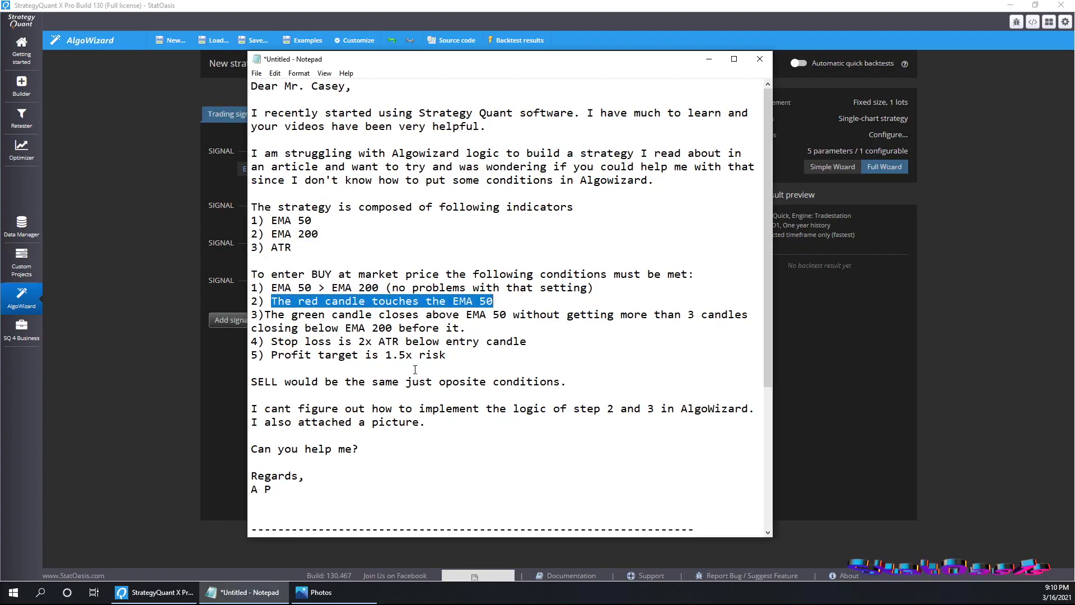
key("alt+Tab")
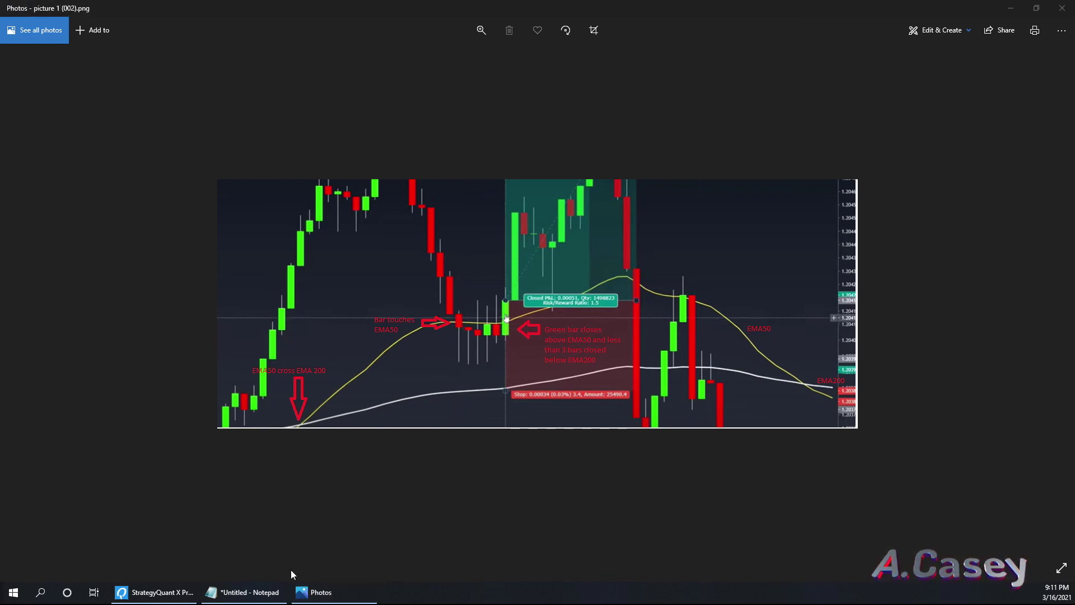
- Switch back to StrategyQuant X and add an If - Then rule on the OnBarUpdate event, triggered on bar open
left_click(155, 592)
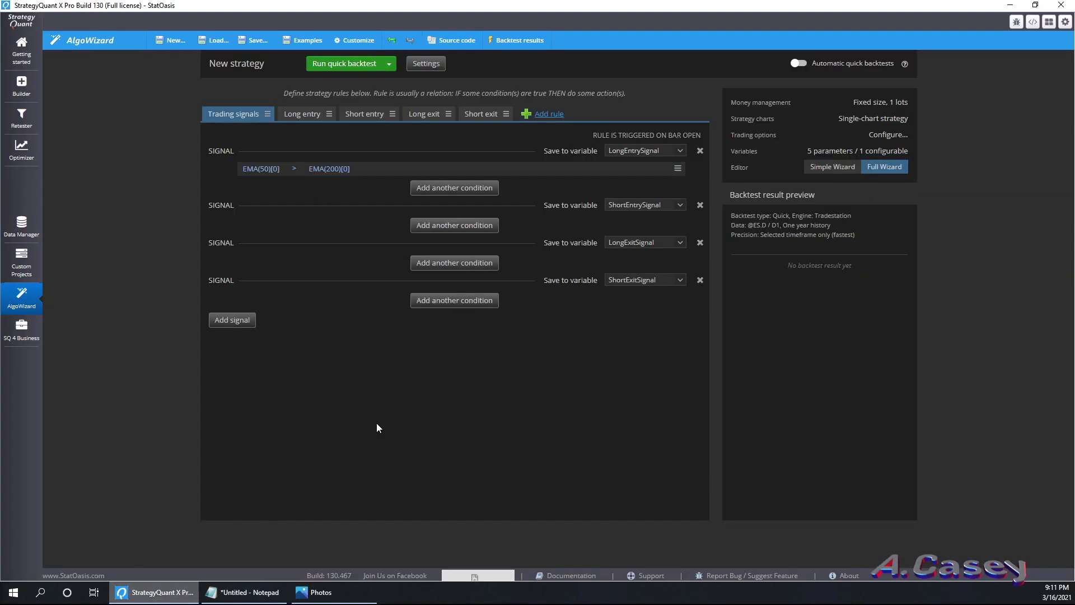
left_click(548, 114)
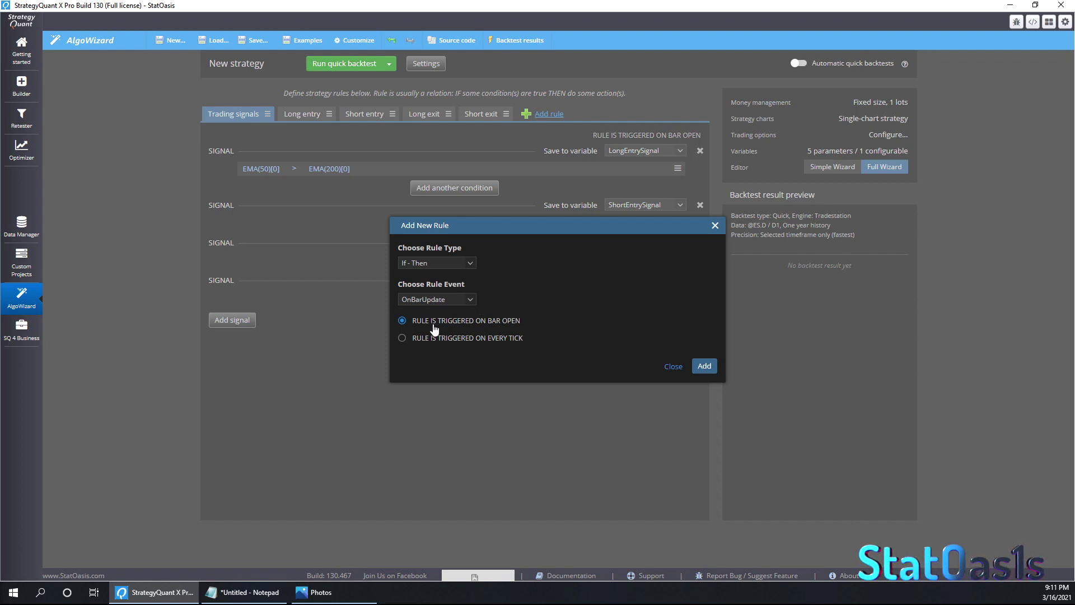
left_click(699, 367)
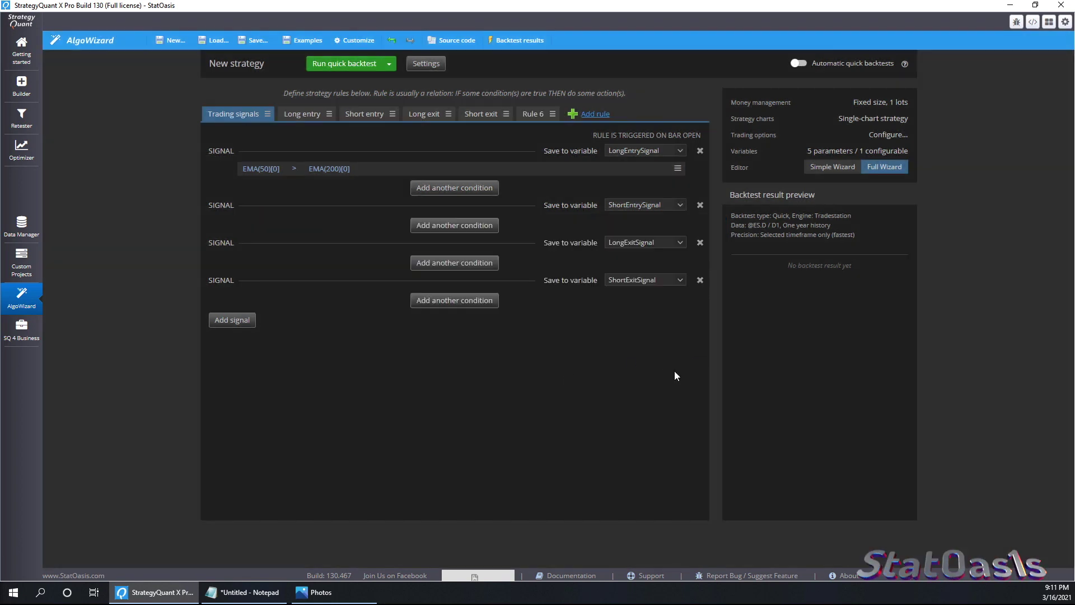
- Rename the Rule 6 rule to C<EMA50
left_click(538, 114)
left_click(553, 115)
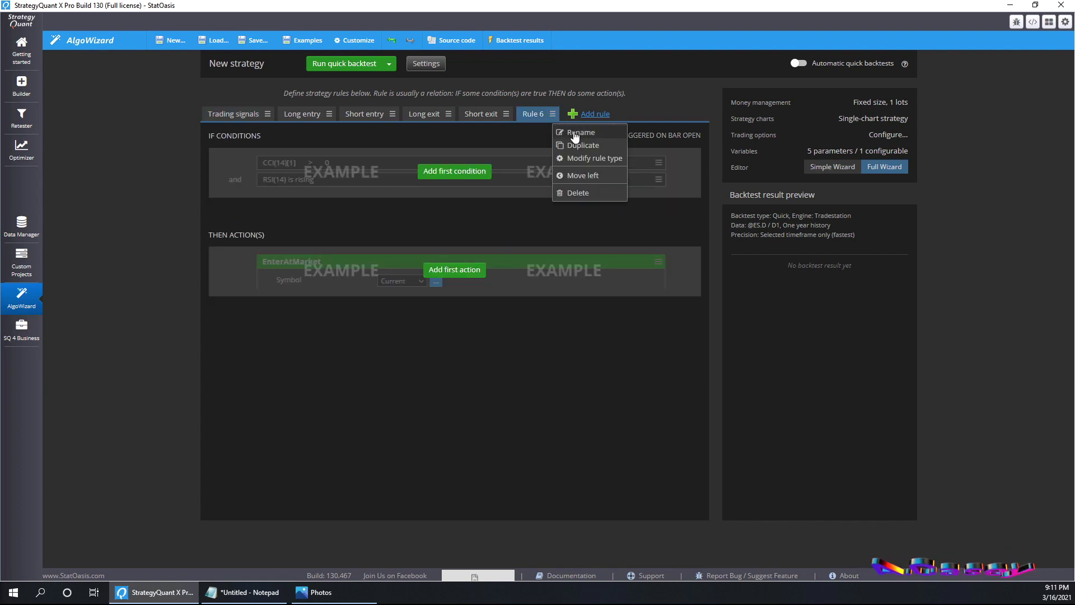
left_click(580, 132)
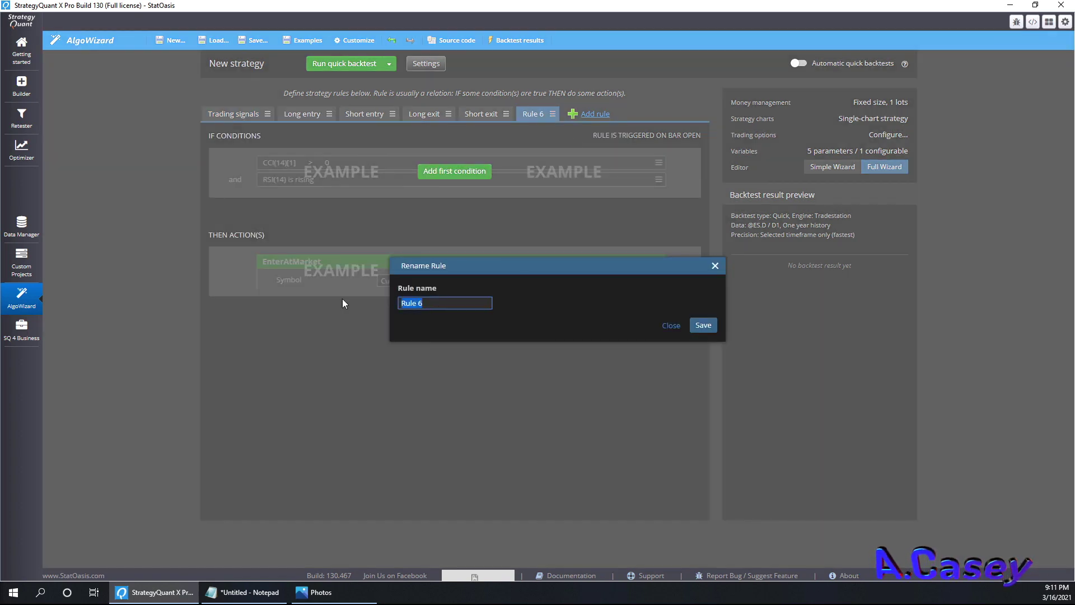
type("C<")
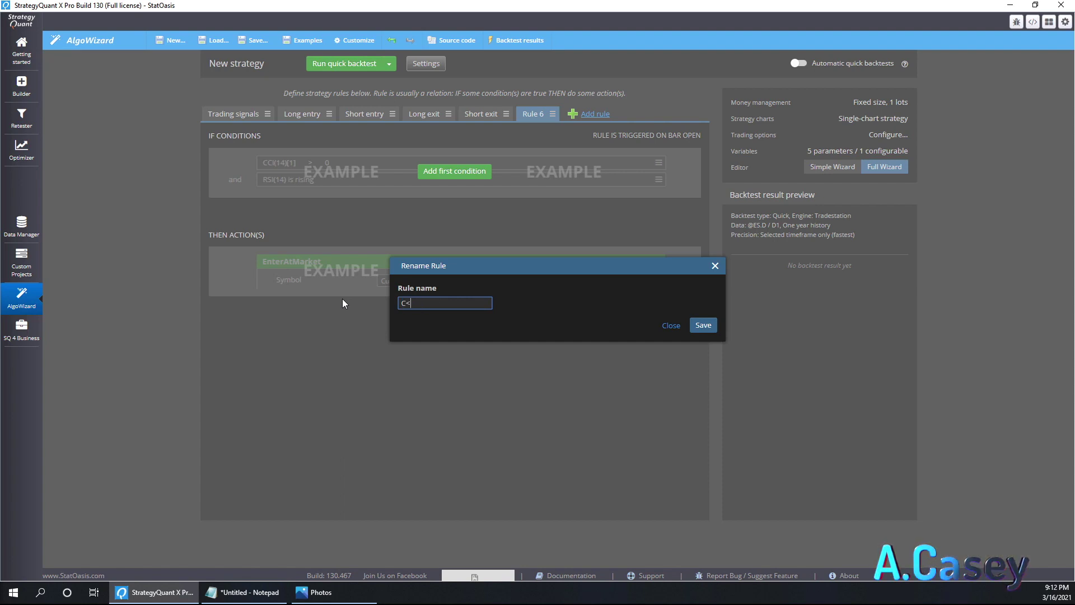
type("EMA50")
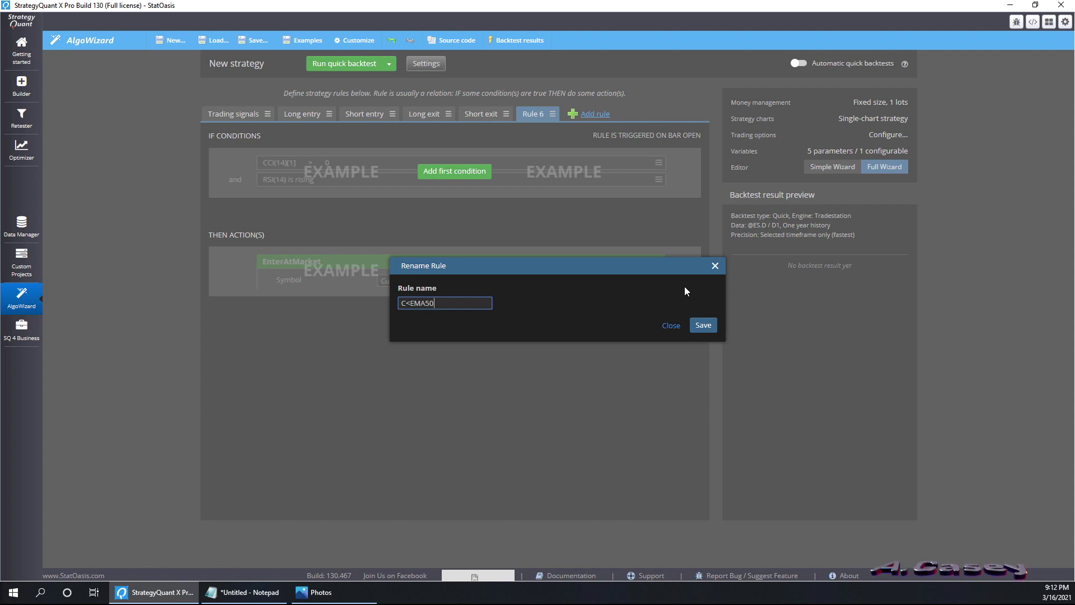
left_click(704, 329)
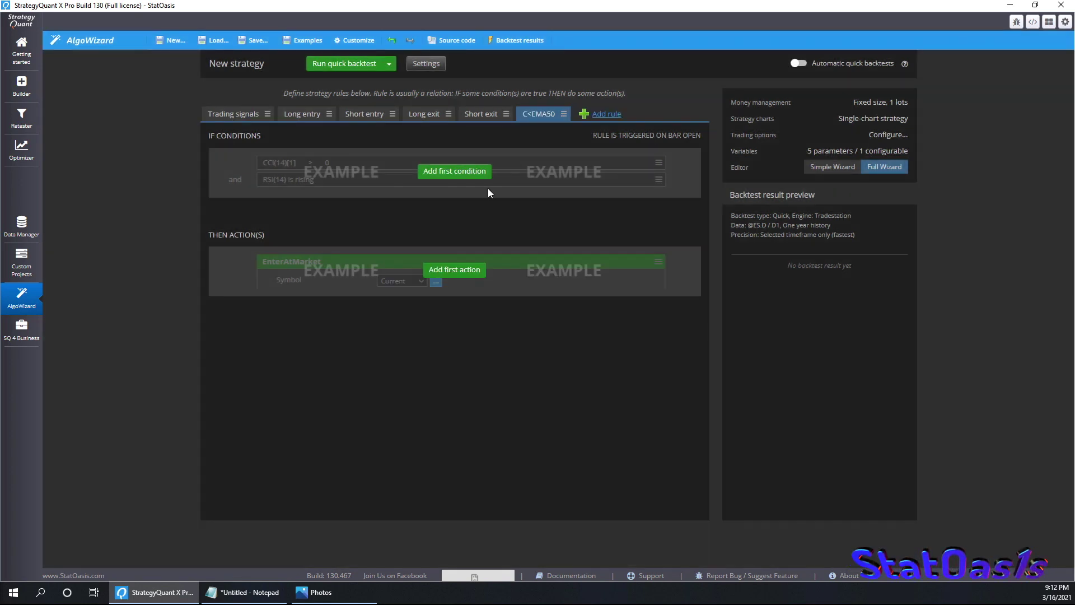
- Add a first condition to the C<EMA50 rule using Close with shift 0 and the Crosses Below comparison
left_click(452, 171)
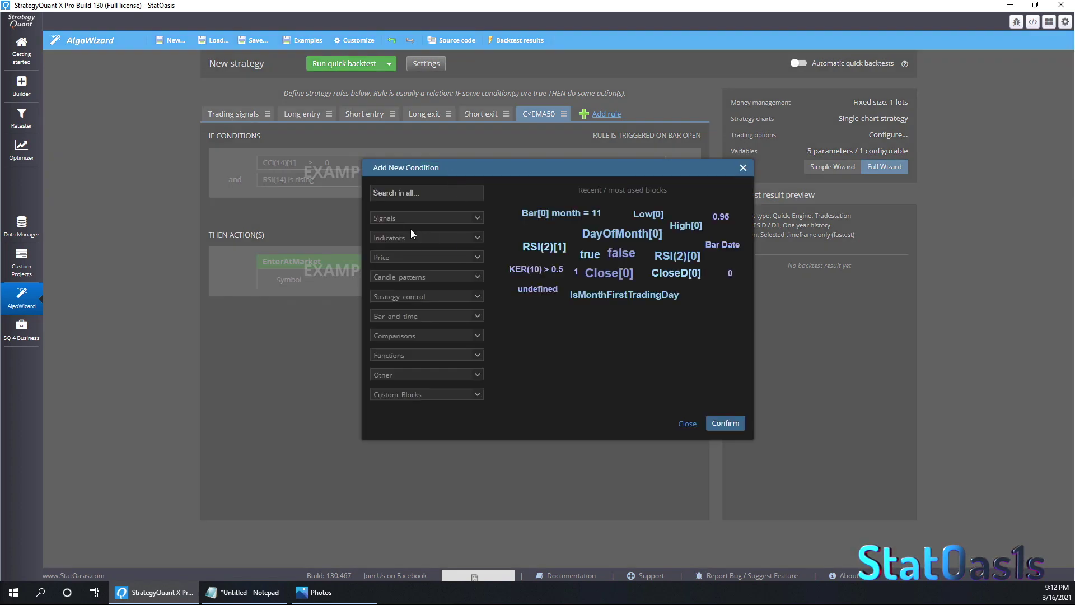
left_click(407, 257)
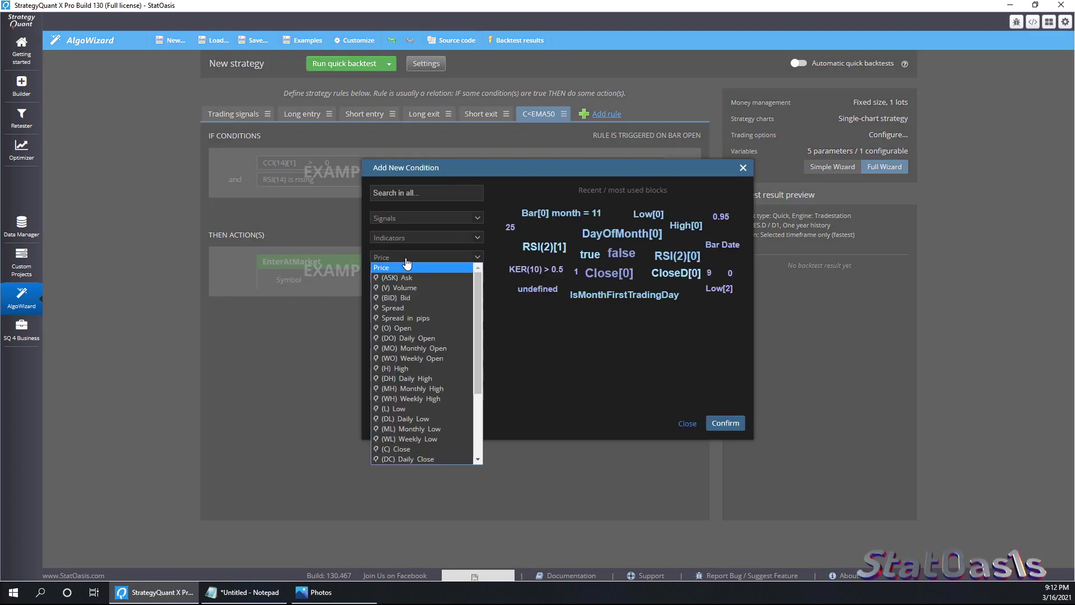
left_click(403, 449)
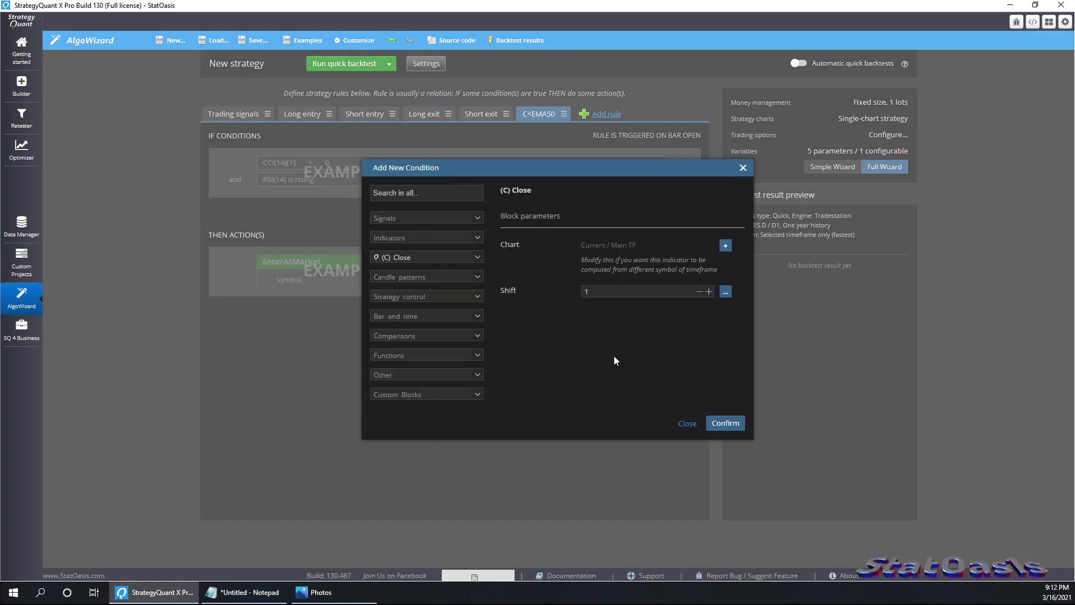
left_click(699, 291)
left_click(725, 422)
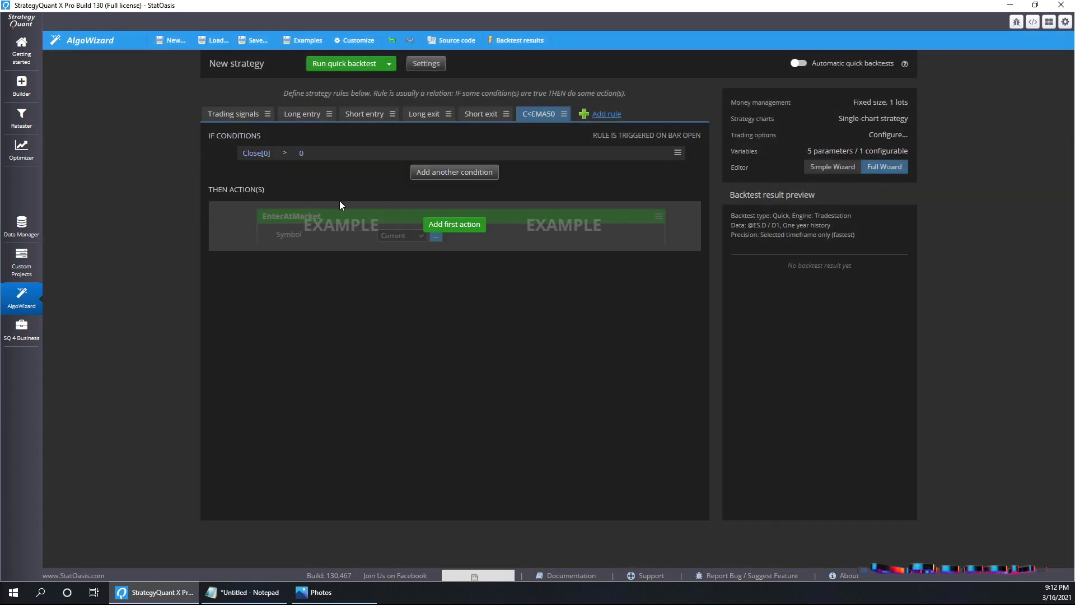
left_click(285, 151)
left_click(434, 336)
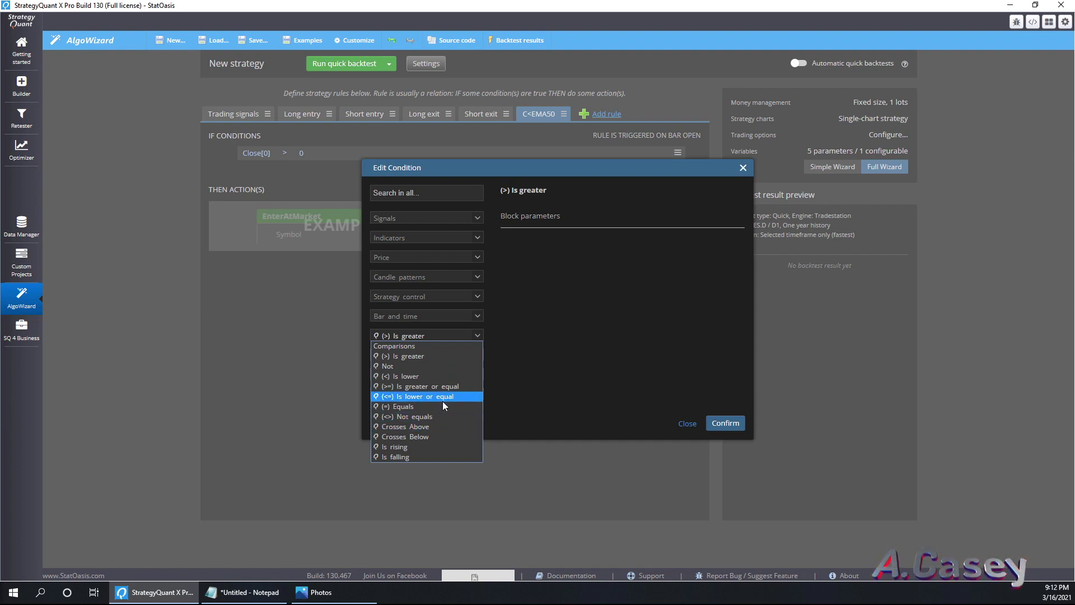
left_click(436, 437)
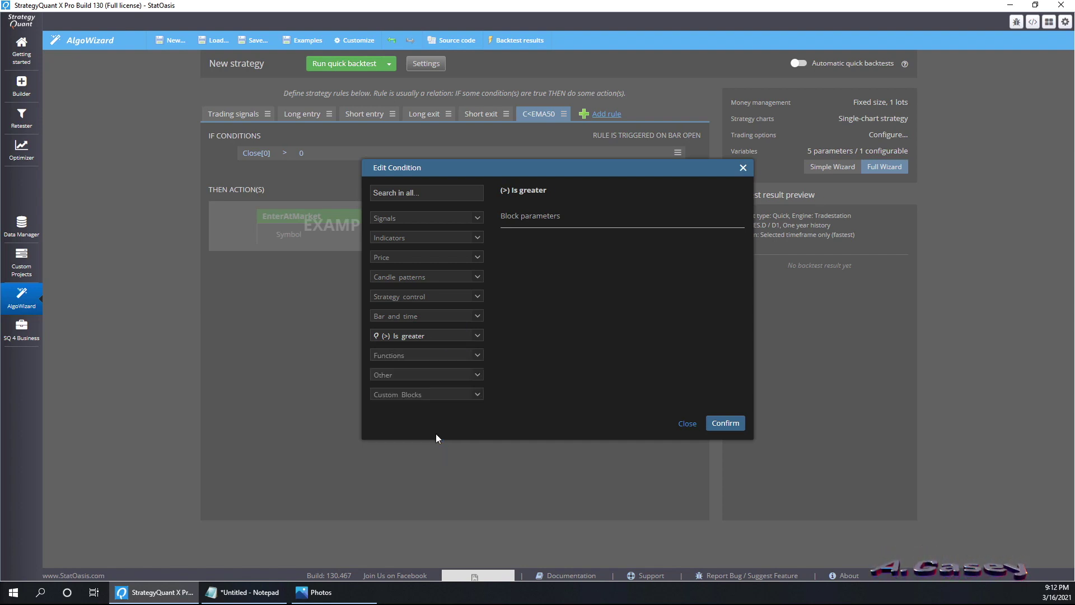
key("Return")
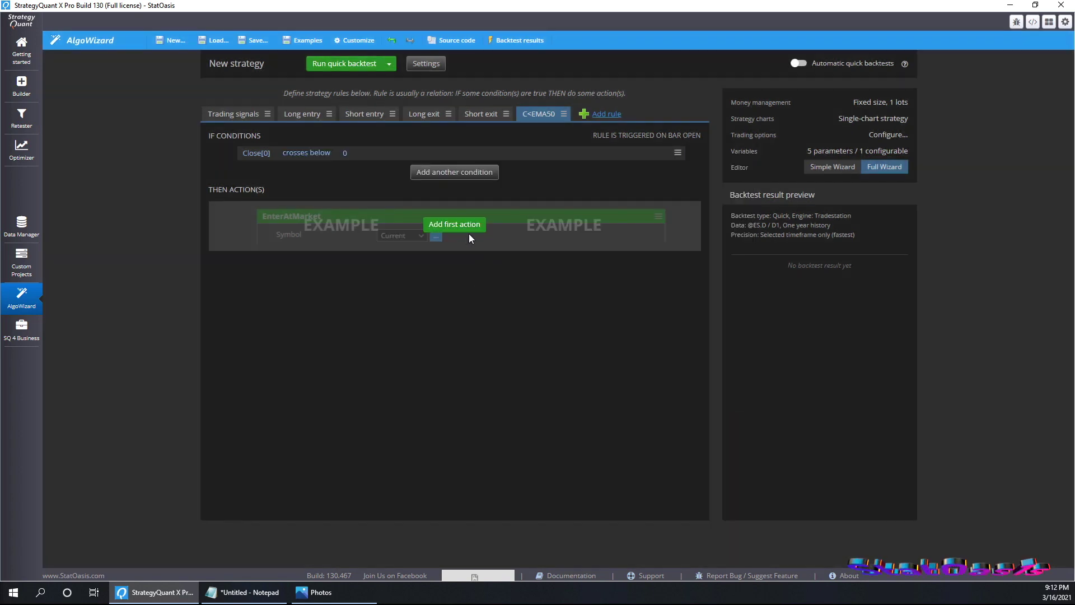
- Replace the number compared with Close by an Exponential Moving Average with period 50 and shift 0
left_click(351, 154)
left_click(413, 194)
type("ex")
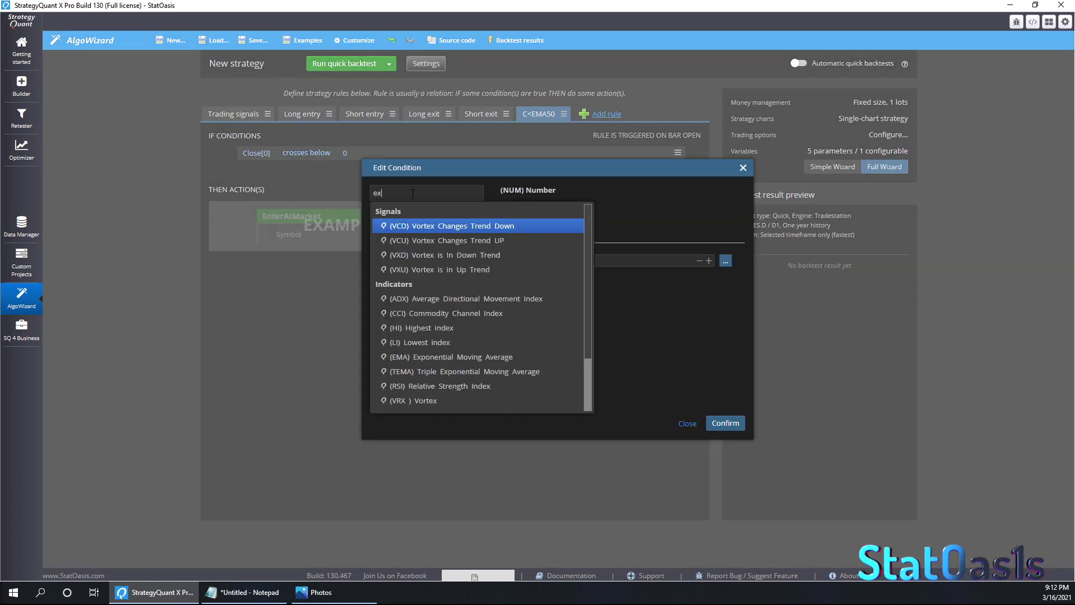
type("p")
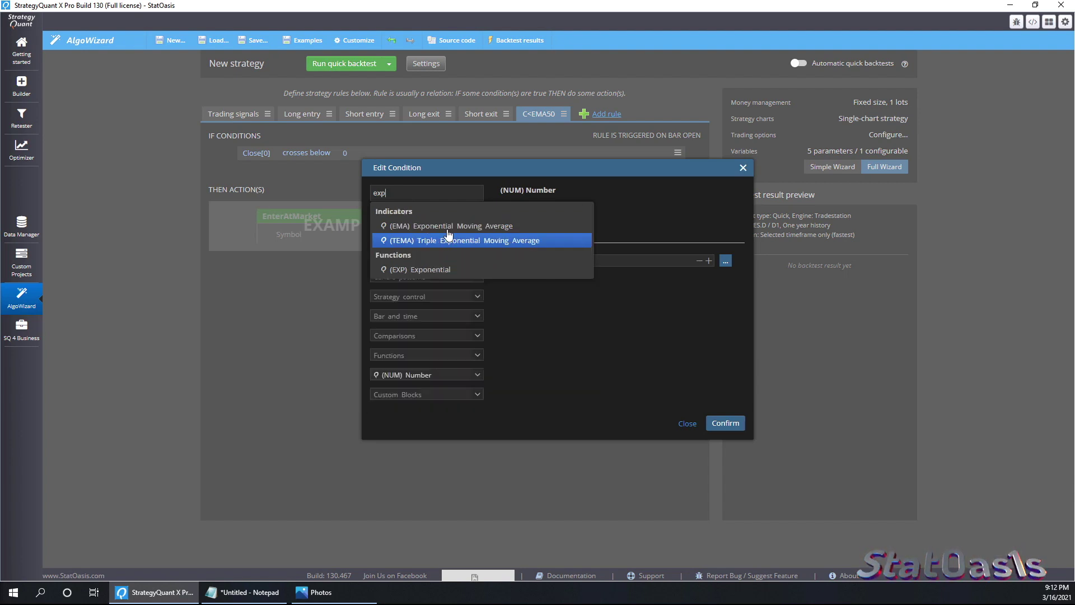
left_click(455, 228)
left_click_drag(604, 329, 537, 327)
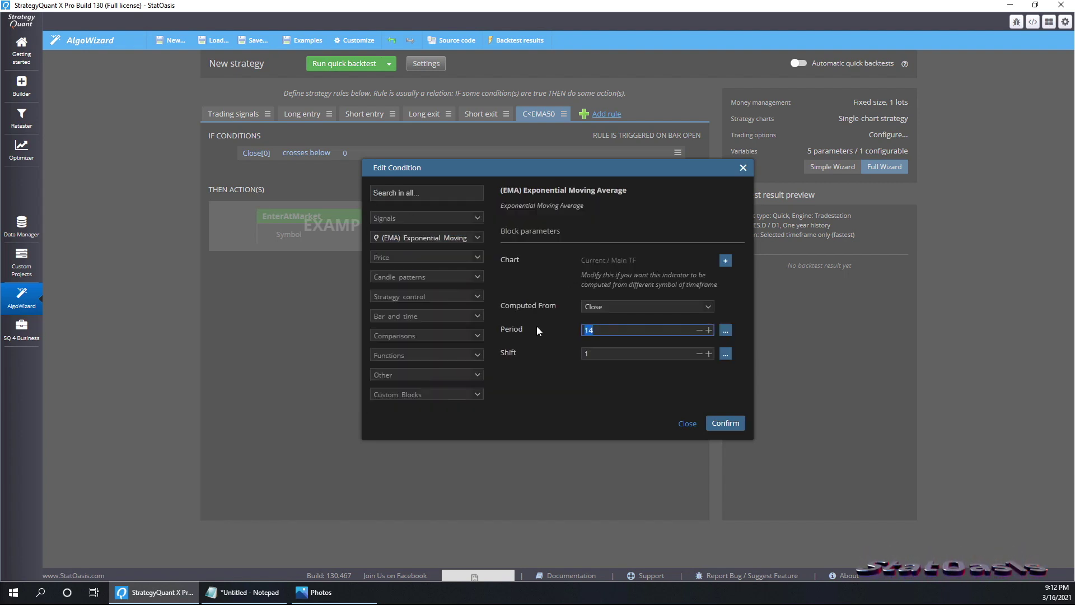
type("50")
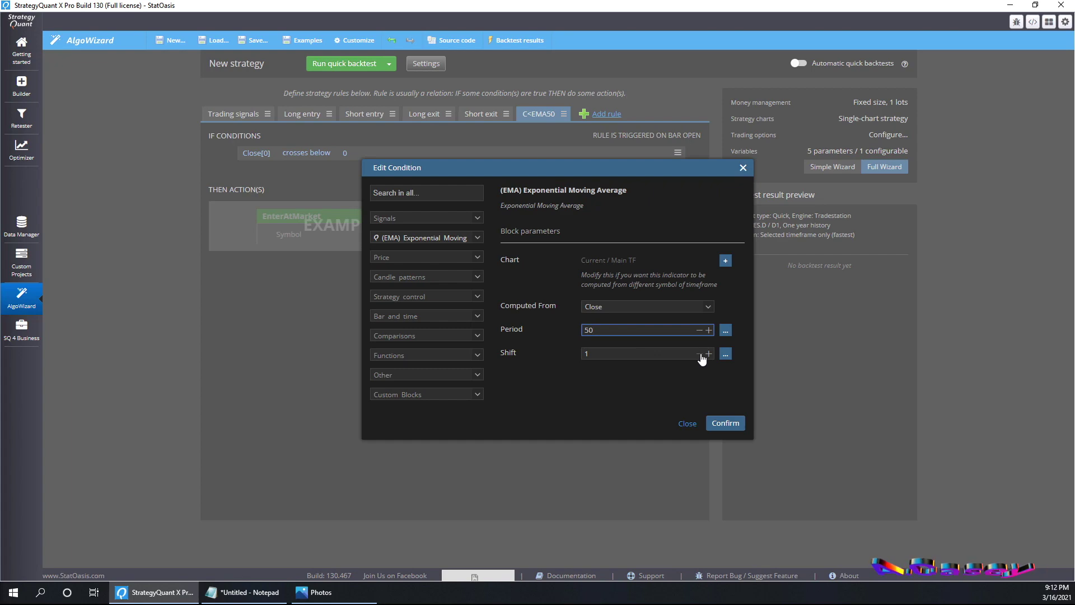
left_click(725, 423)
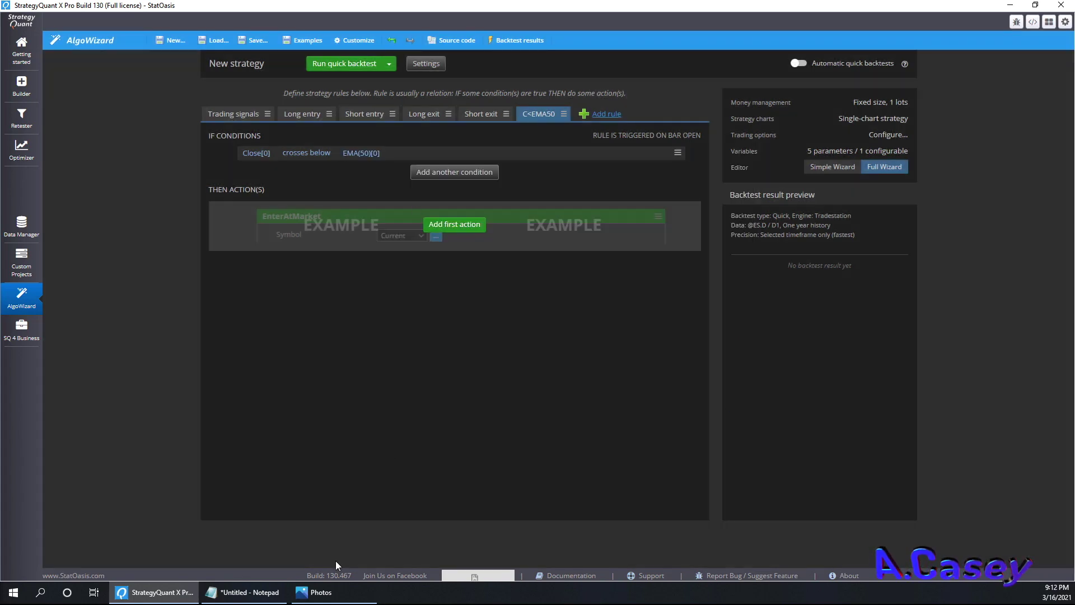
- Check the chart picture in Photos, return to StrategyQuant X and add an Assign variable action to the C<EMA50 rule
left_click(321, 591)
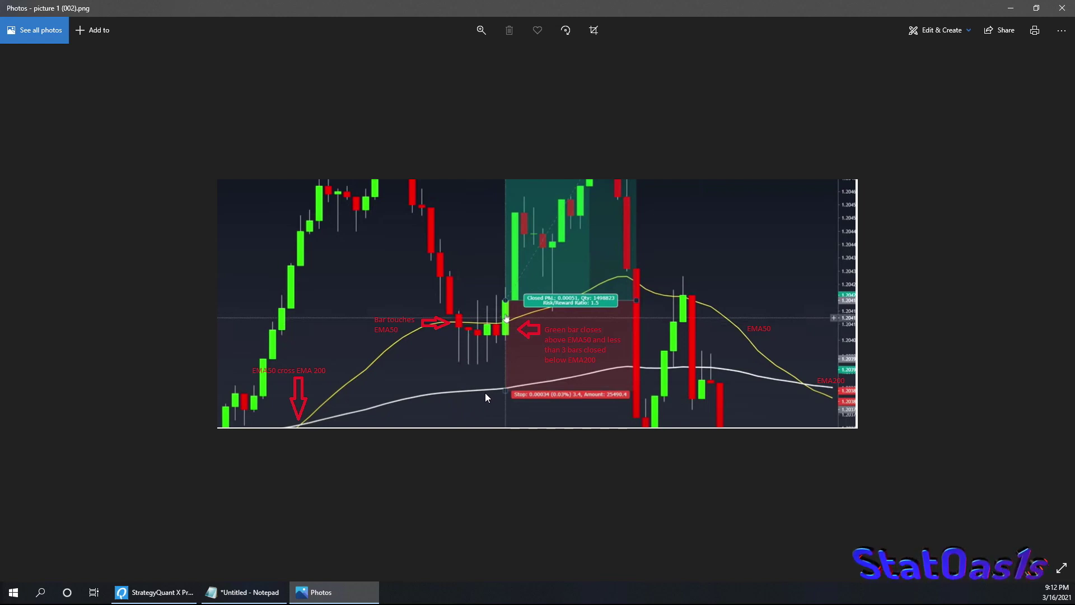
left_click(157, 592)
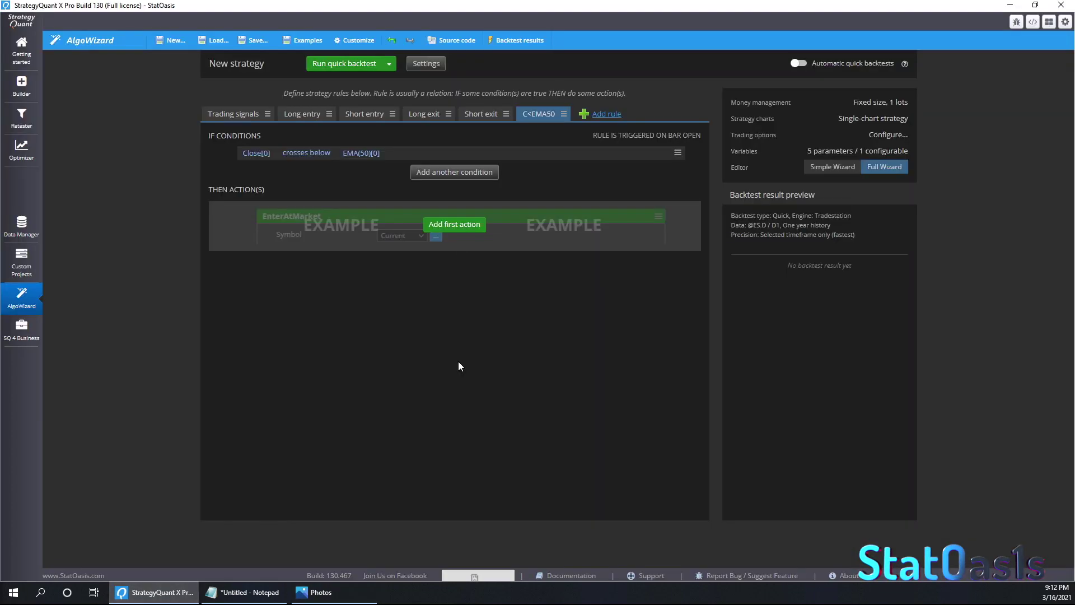
left_click(464, 228)
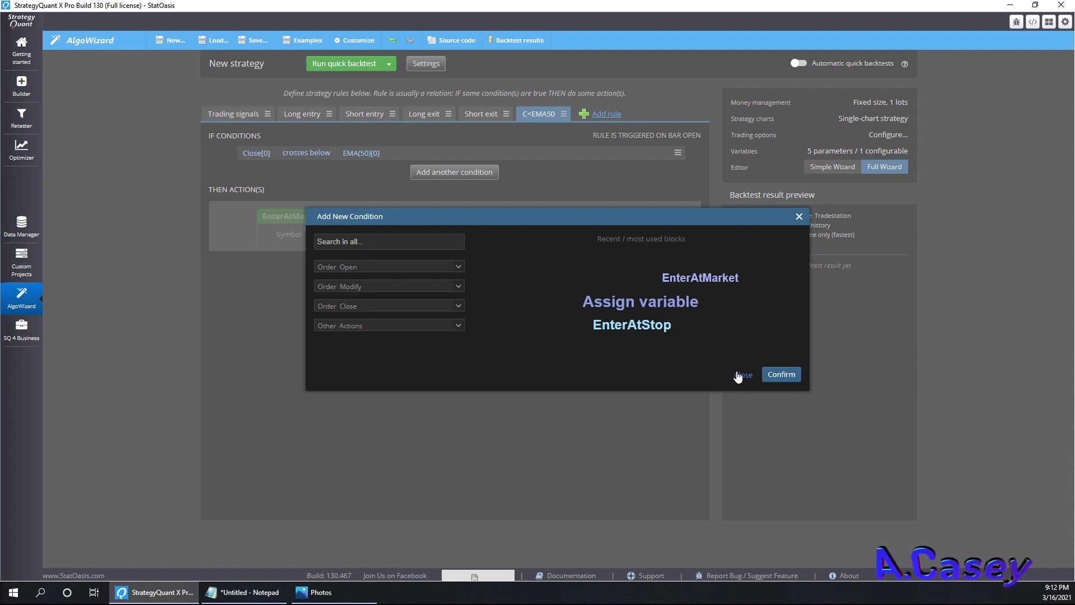
left_click(401, 311)
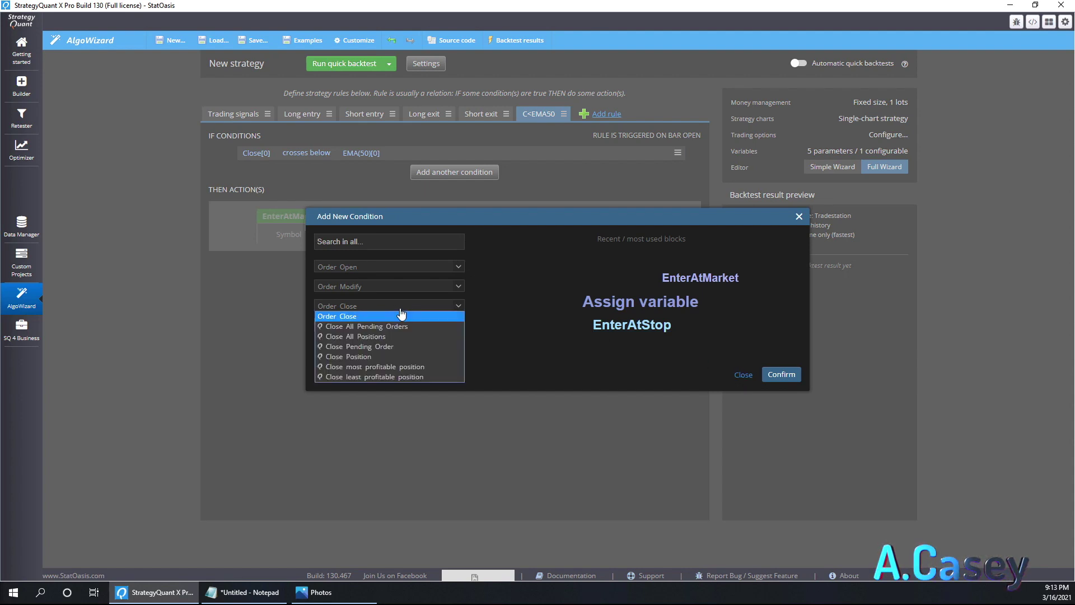
left_click(401, 311)
left_click(383, 325)
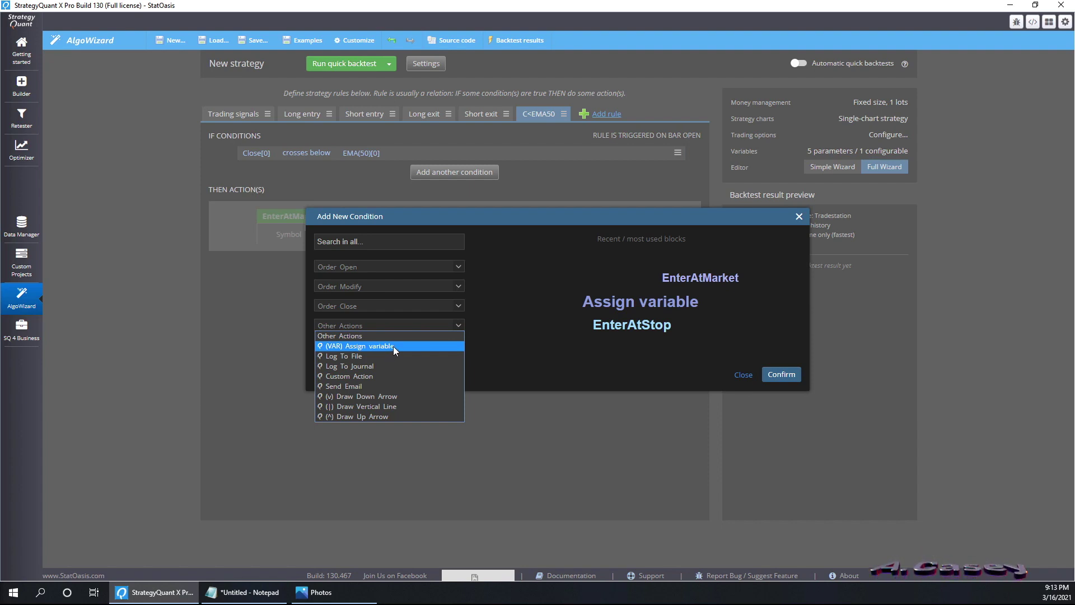
left_click(393, 346)
left_click(780, 364)
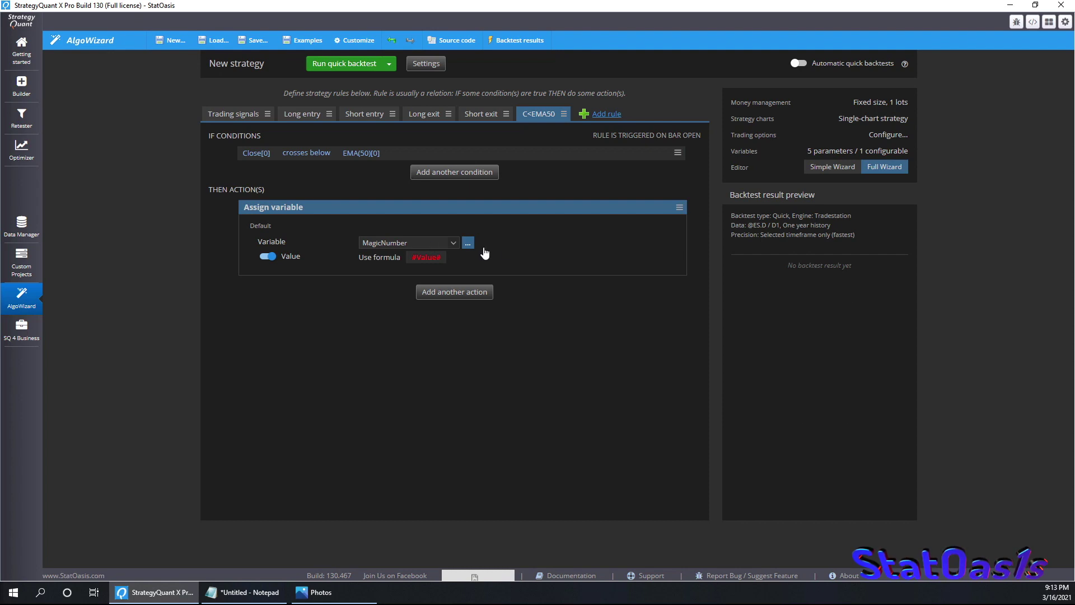
- Create a new variable as the target of the Assign variable action
left_click(448, 244)
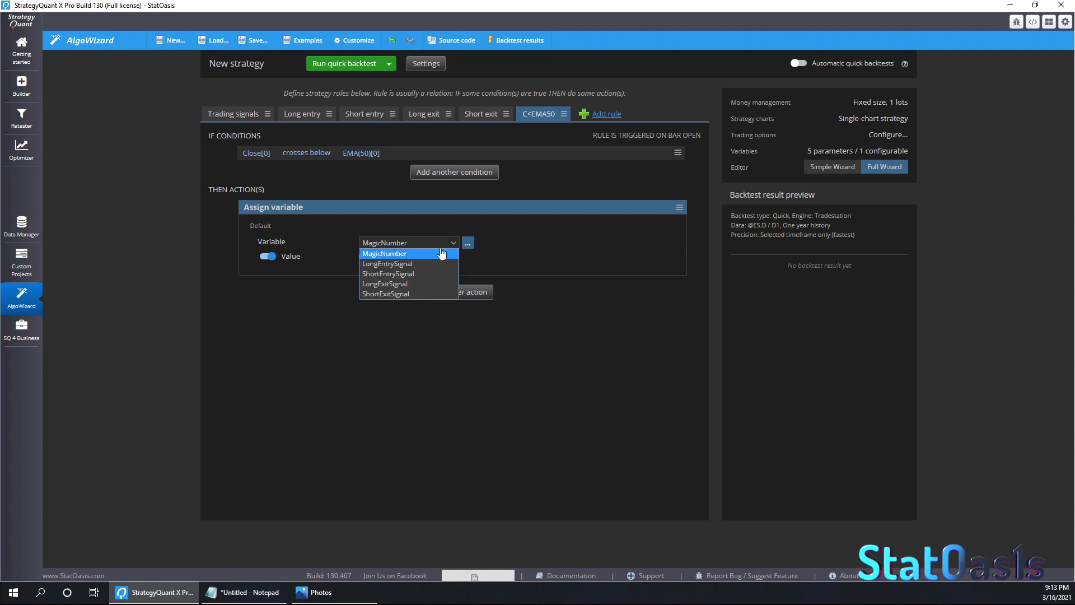
left_click(482, 257)
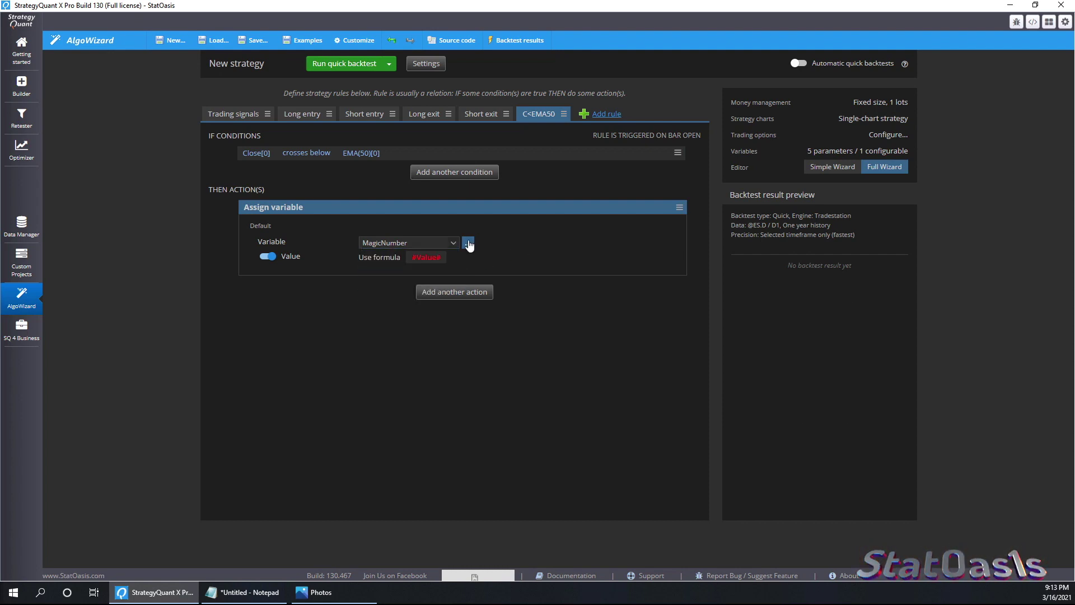
left_click(468, 243)
left_click(514, 322)
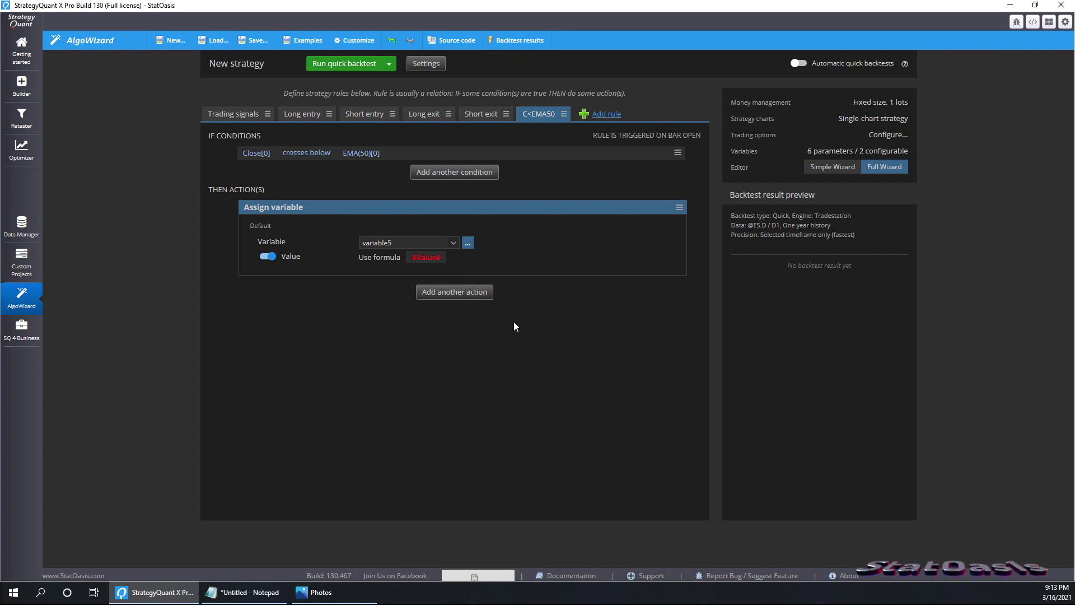
- Set the assigned variable's value formula to the Number constant 1
left_click(428, 257)
left_click(417, 365)
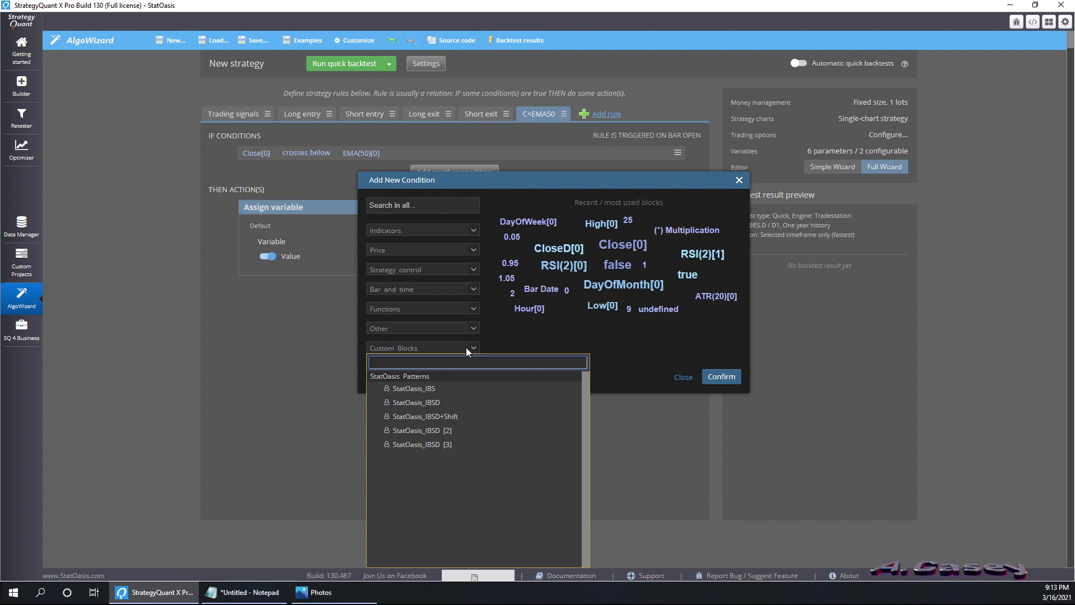
left_click(440, 329)
left_click(428, 348)
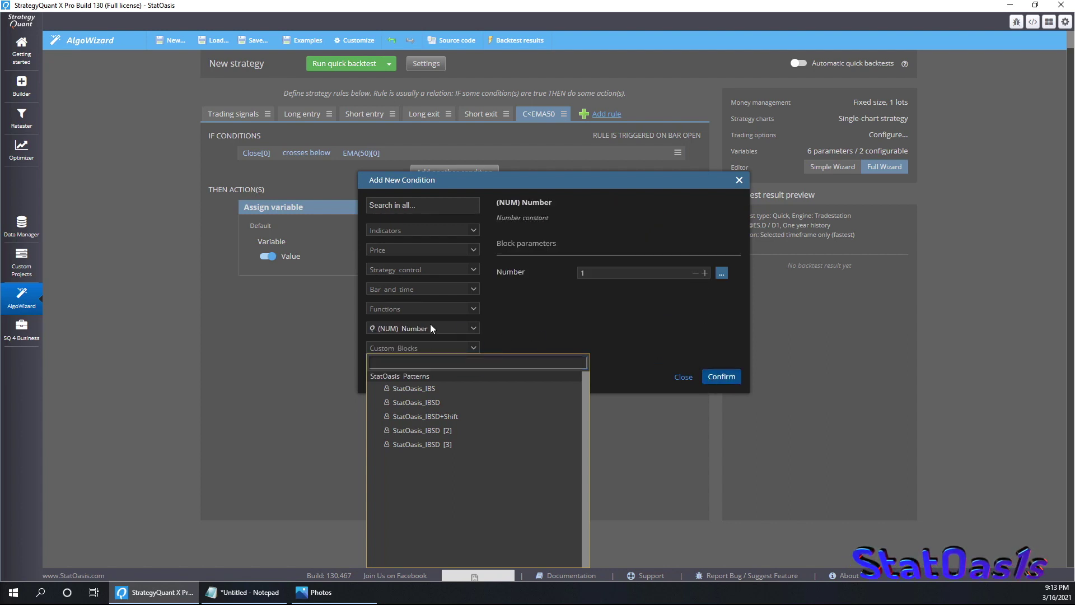
- Examine the EMA50 touch and the green bar's close in the Photos chart picture, returning to StrategyQuant X
key("alt+Tab")
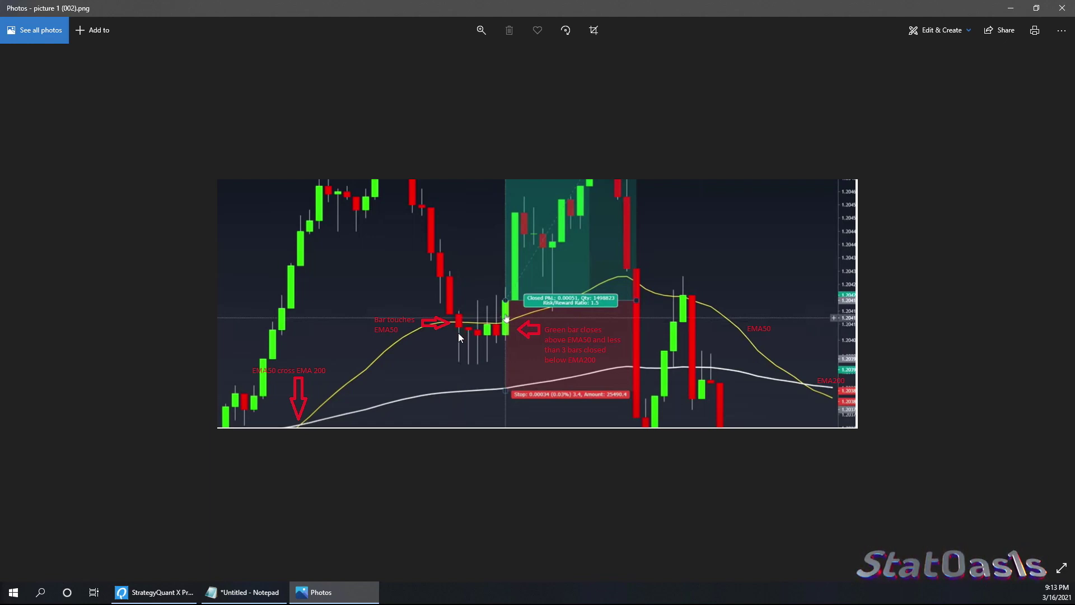
left_click(153, 593)
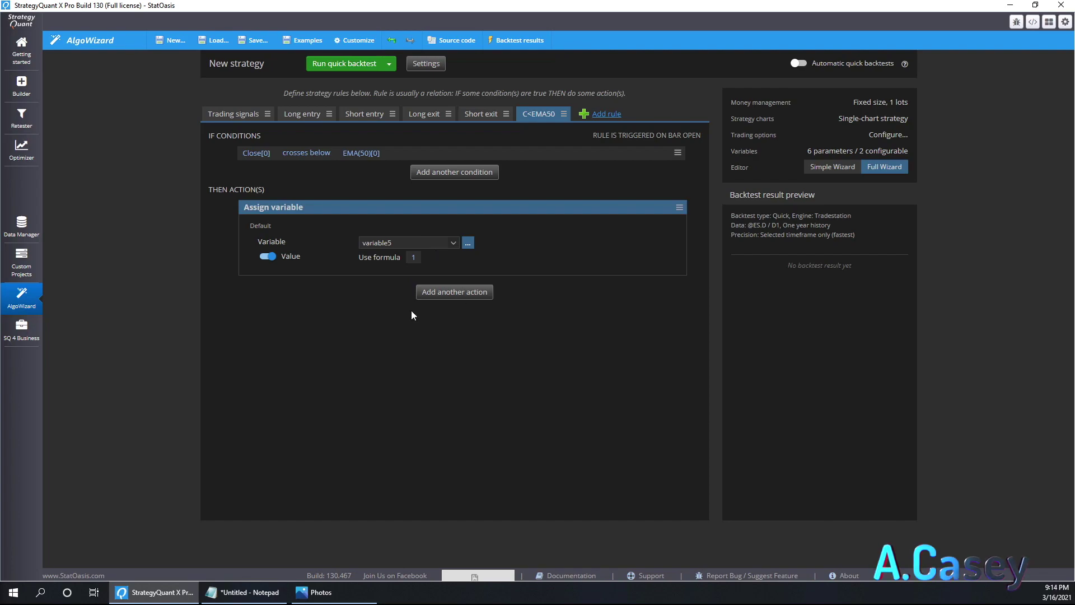
left_click(341, 593)
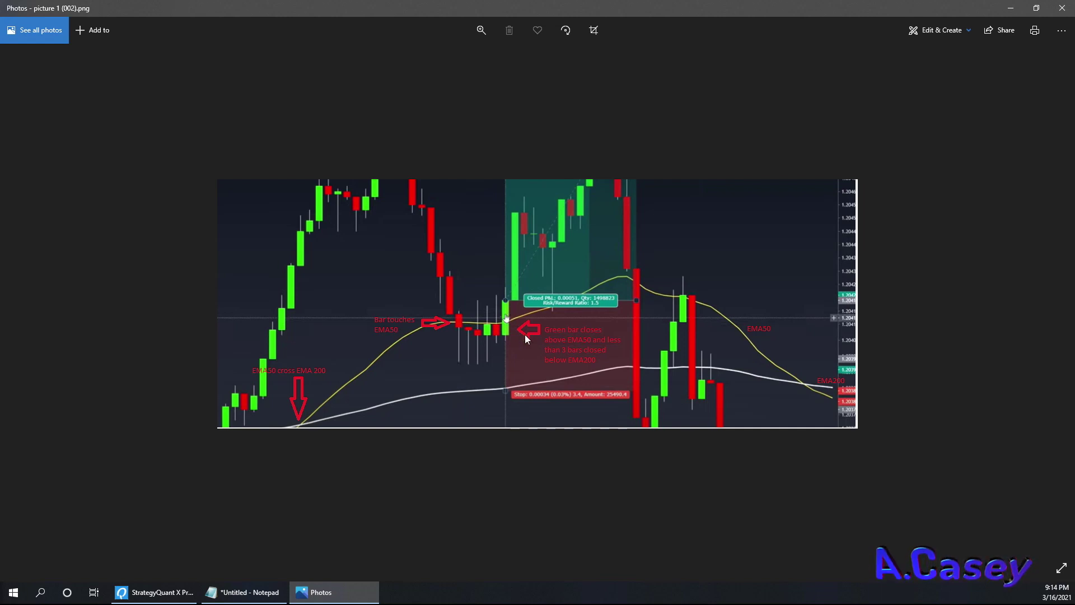
left_click(155, 592)
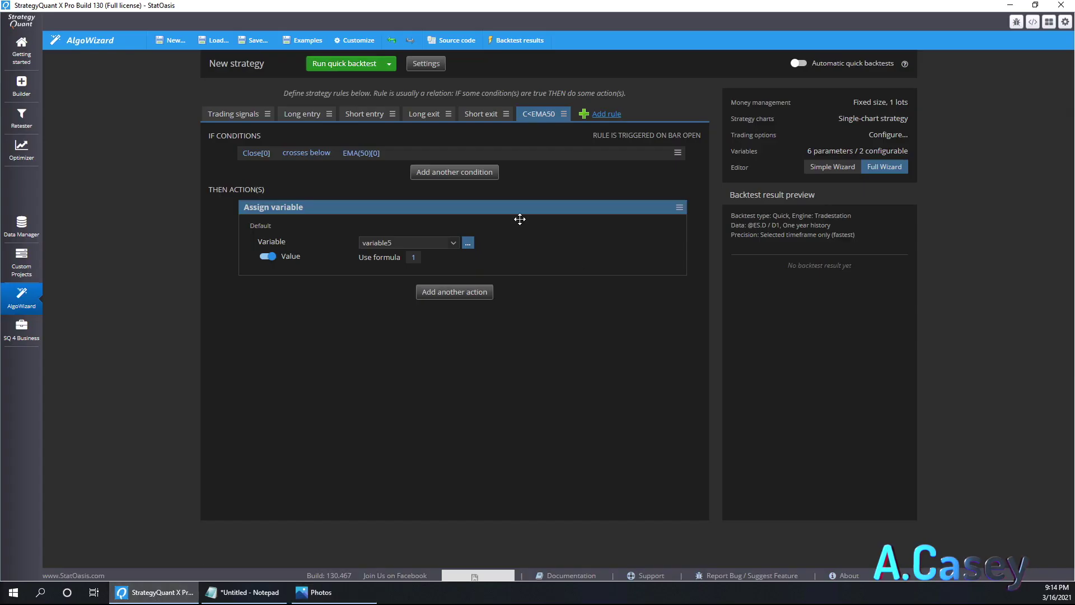
- Add an If - Then rule triggered on bar open and rename it C>EMA50
left_click(605, 114)
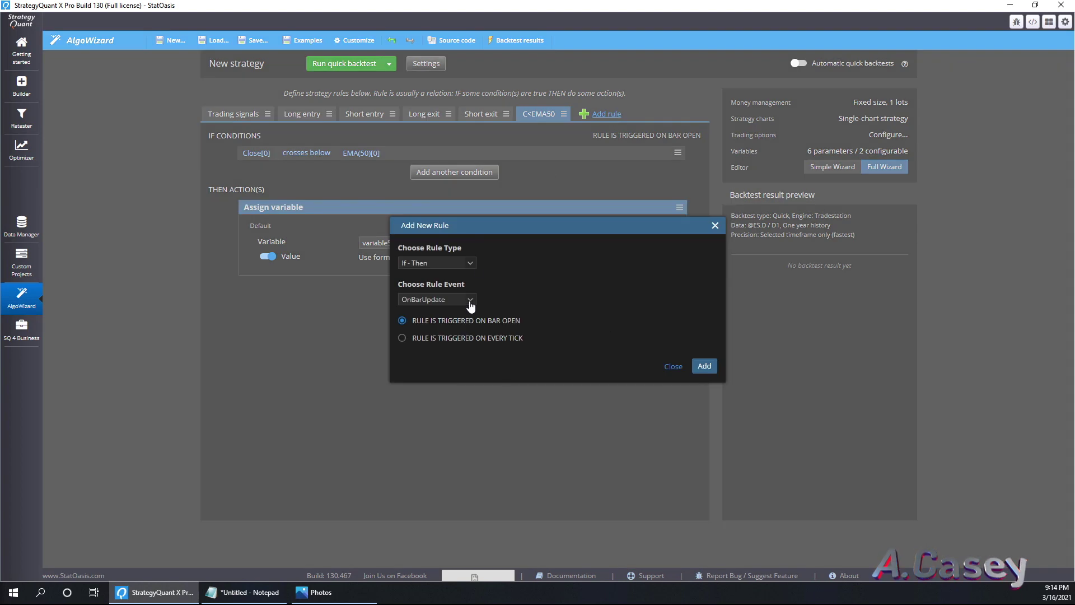
left_click(700, 365)
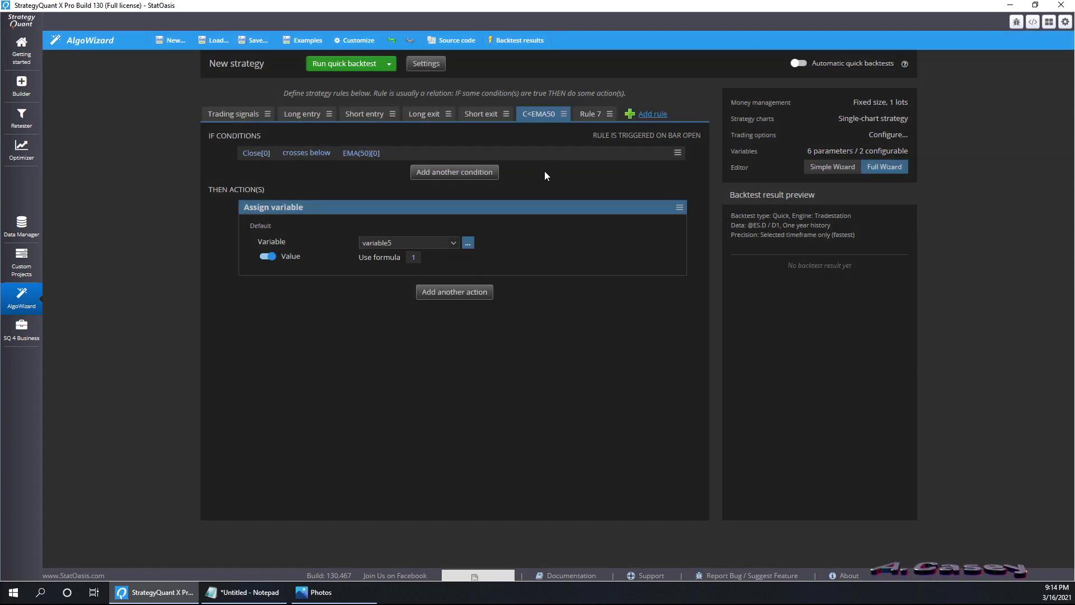
left_click(609, 114)
left_click(632, 132)
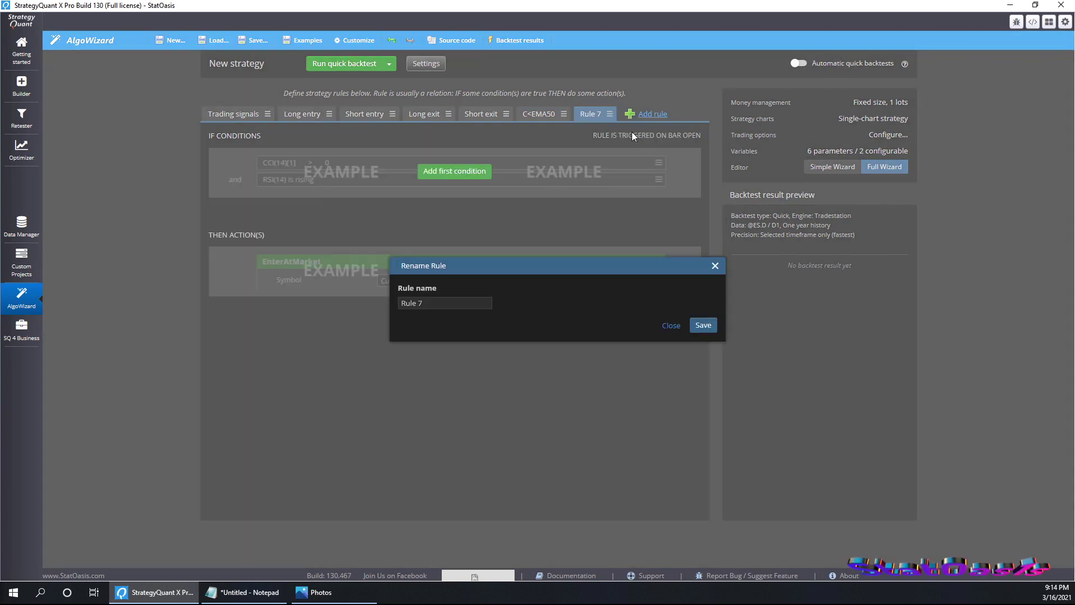
left_click_drag(451, 305, 357, 310)
type("C>EM")
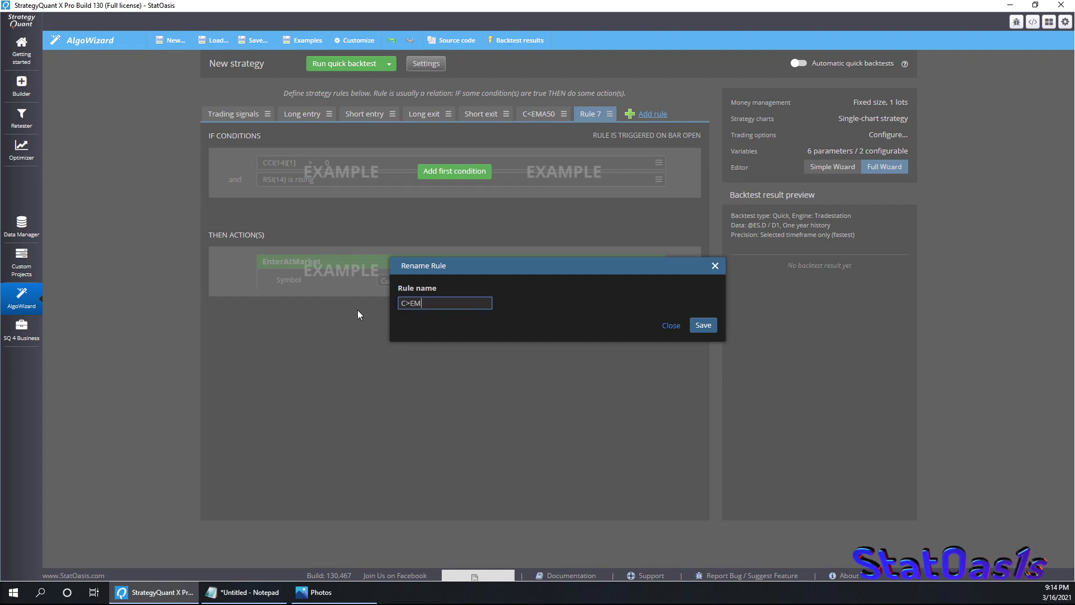
type("A50")
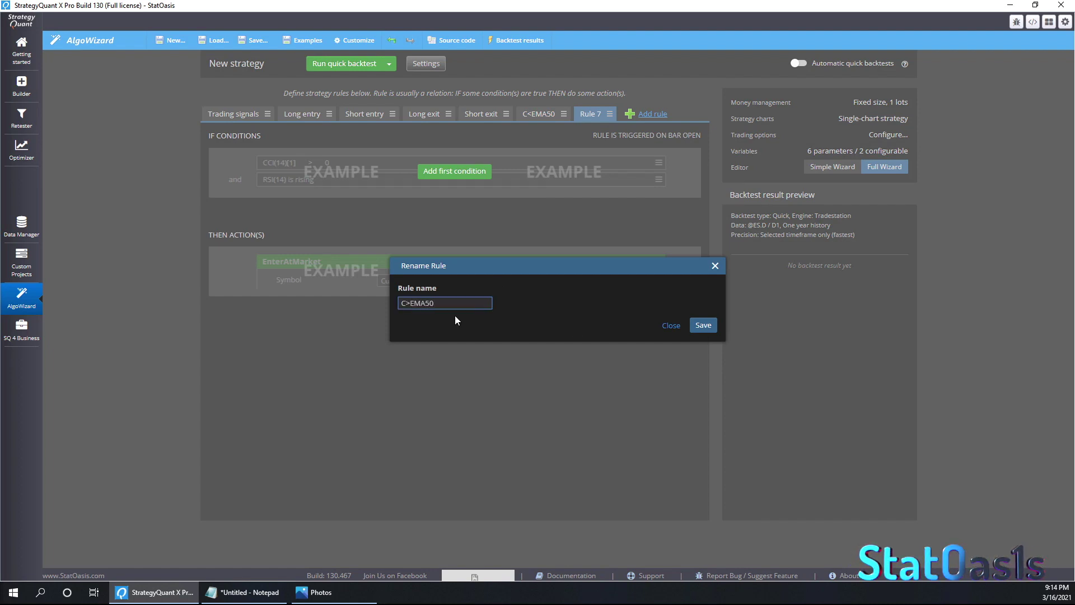
left_click(702, 326)
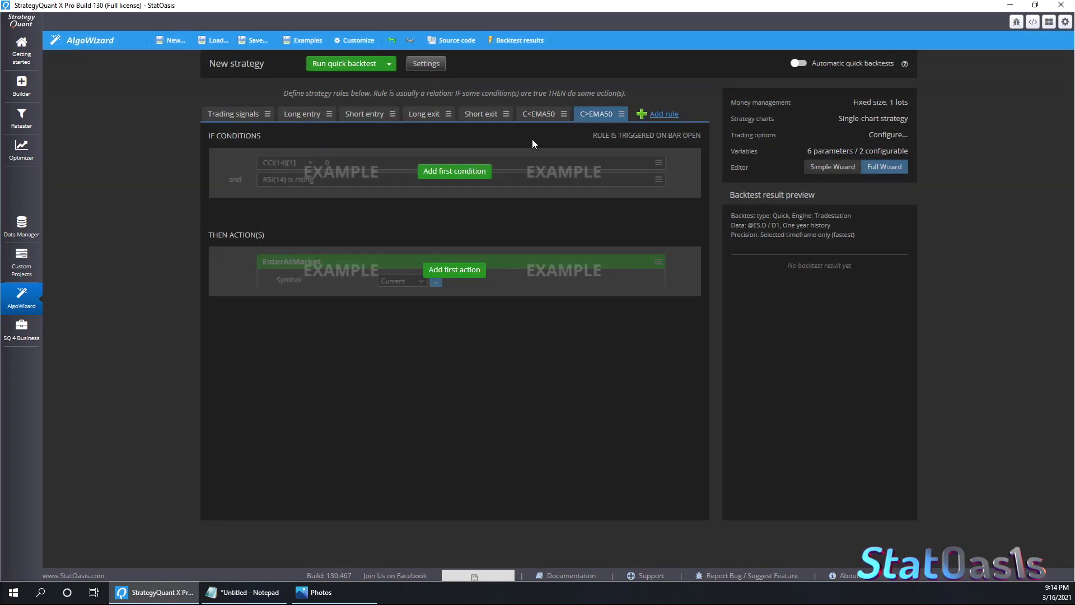
- Add a Close price block with shift 0 as the first condition of the C>EMA50 rule
left_click(460, 171)
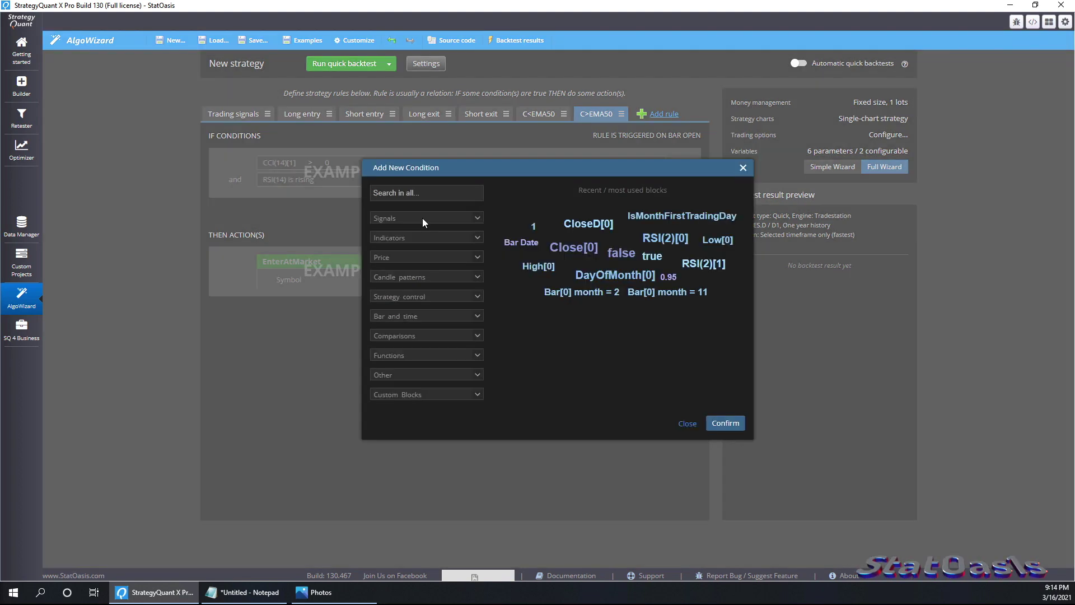
left_click(419, 258)
left_click(419, 445)
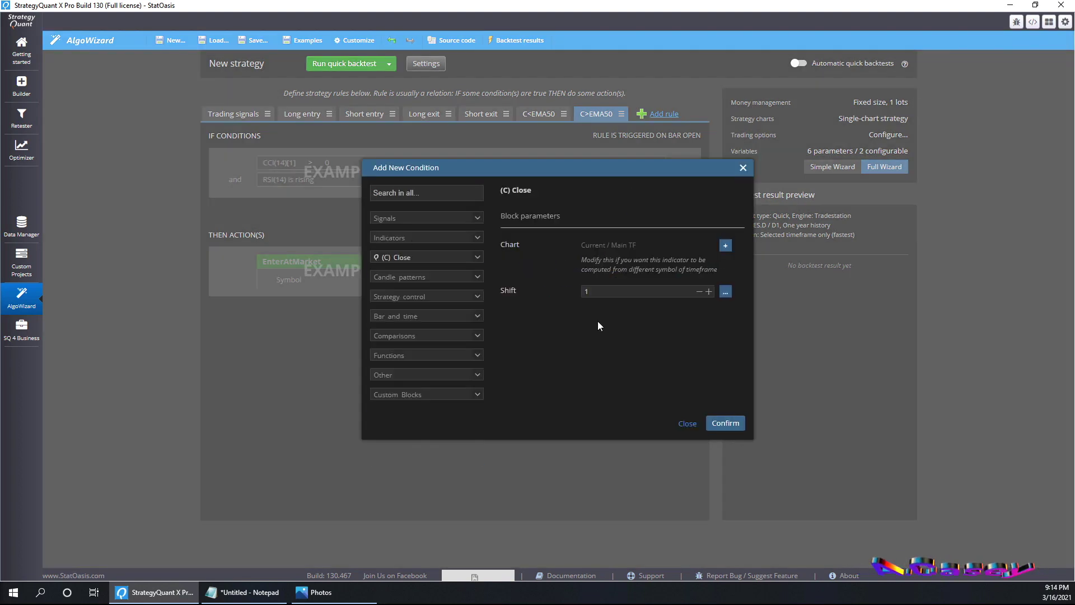
left_click(698, 291)
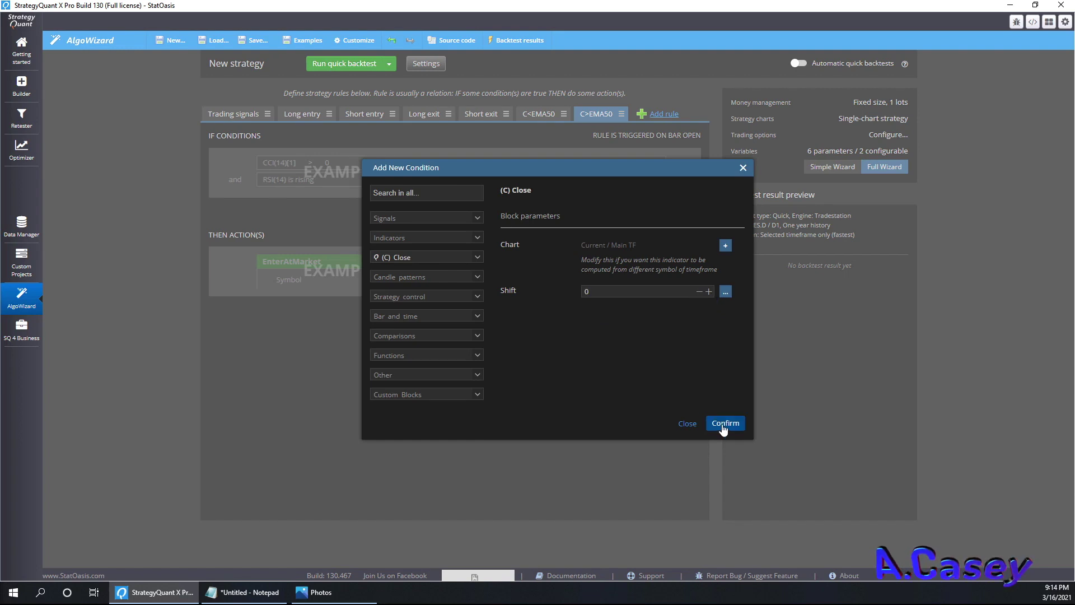
left_click(725, 423)
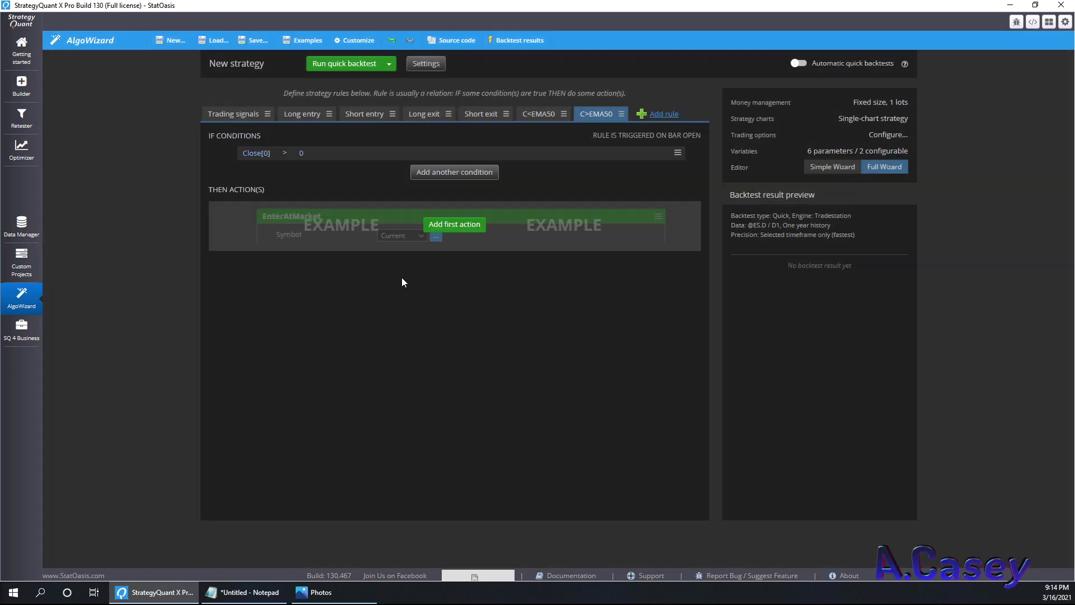
- Change the condition's comparison to Crosses Above and compare the close with an EMA of period 50 and shift 0
left_click(284, 156)
left_click(415, 338)
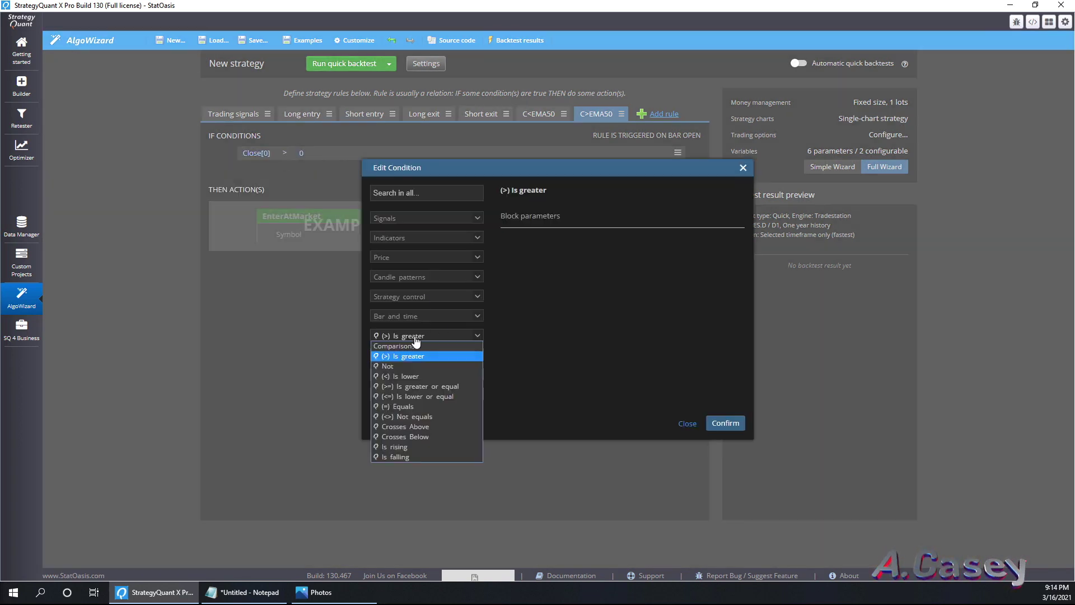
left_click(436, 425)
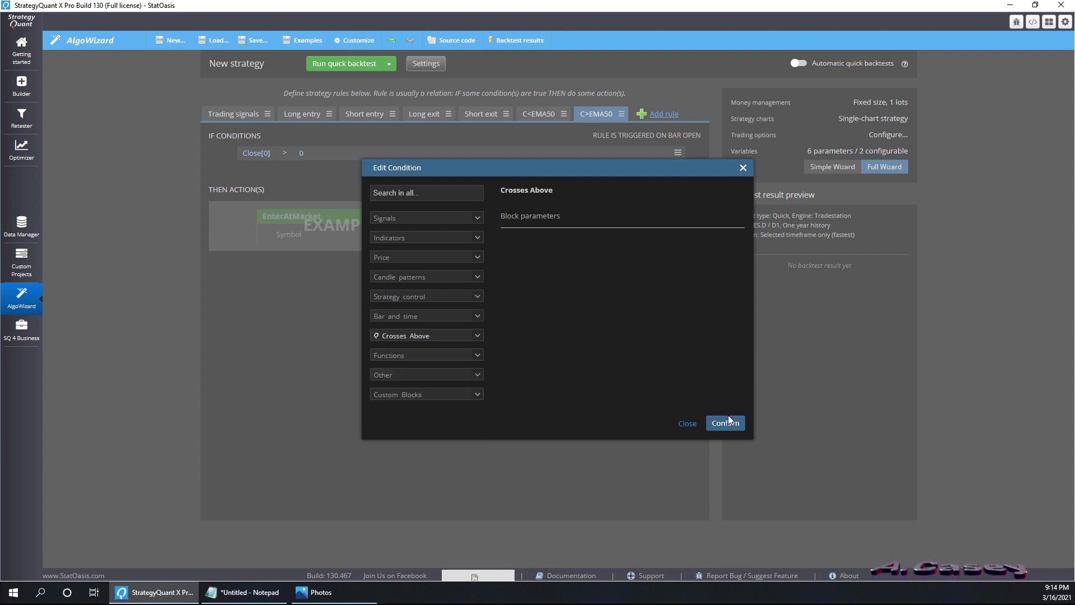
left_click(725, 422)
left_click(344, 153)
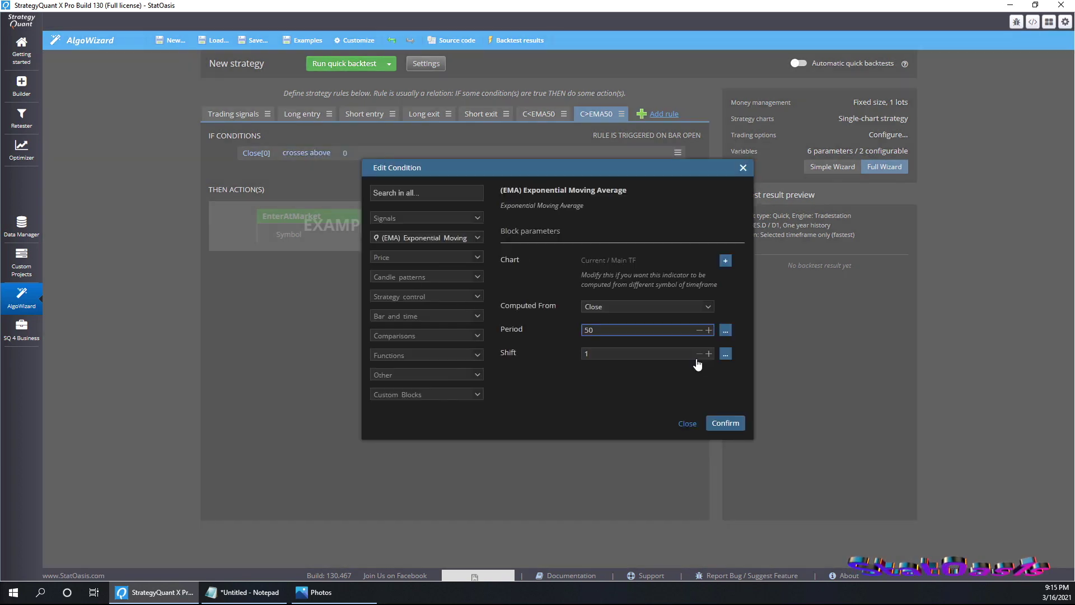
left_click(726, 423)
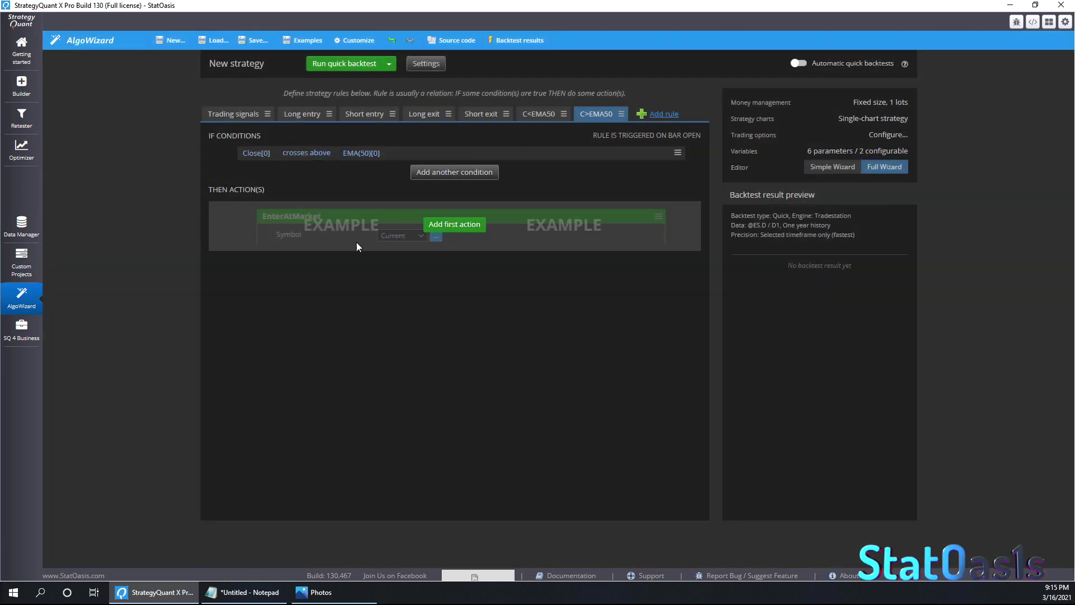
- Add an Assign variable action to the C>EMA50 rule with variable5 as its target
left_click(458, 224)
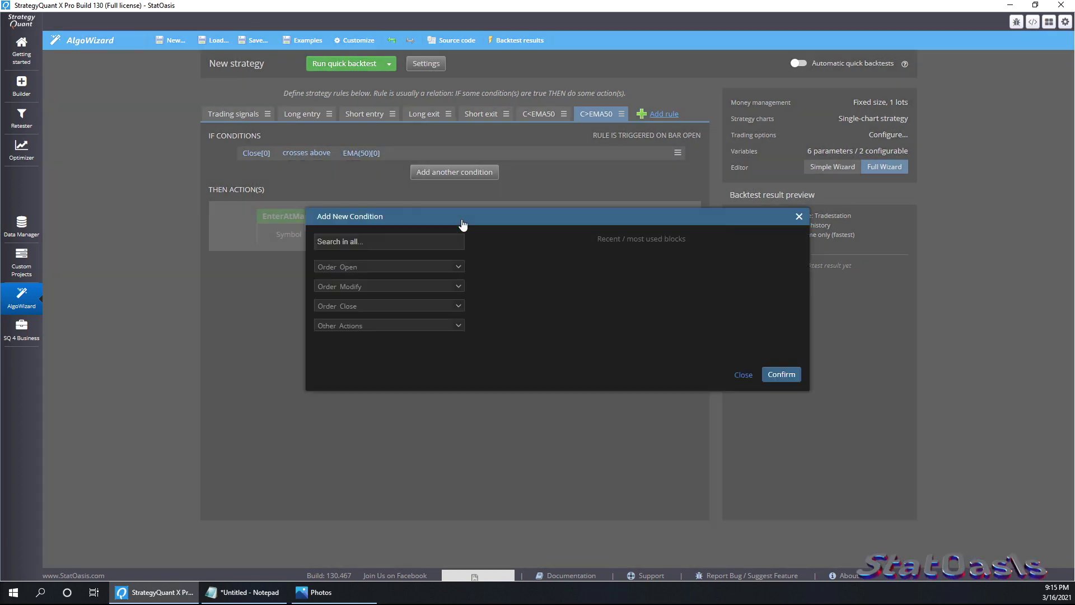
left_click(385, 328)
left_click(380, 344)
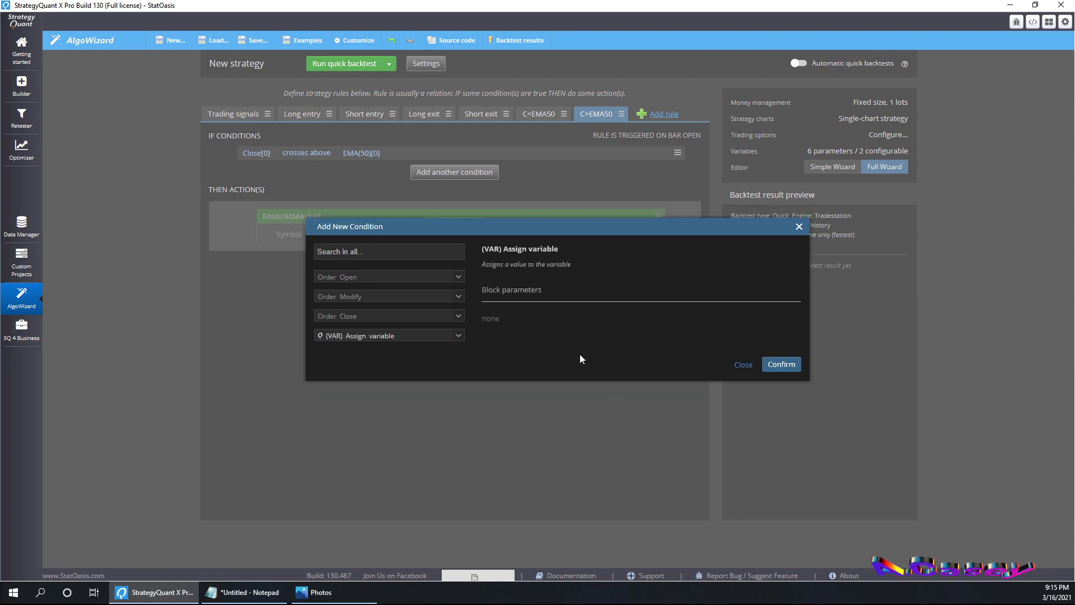
key("Return")
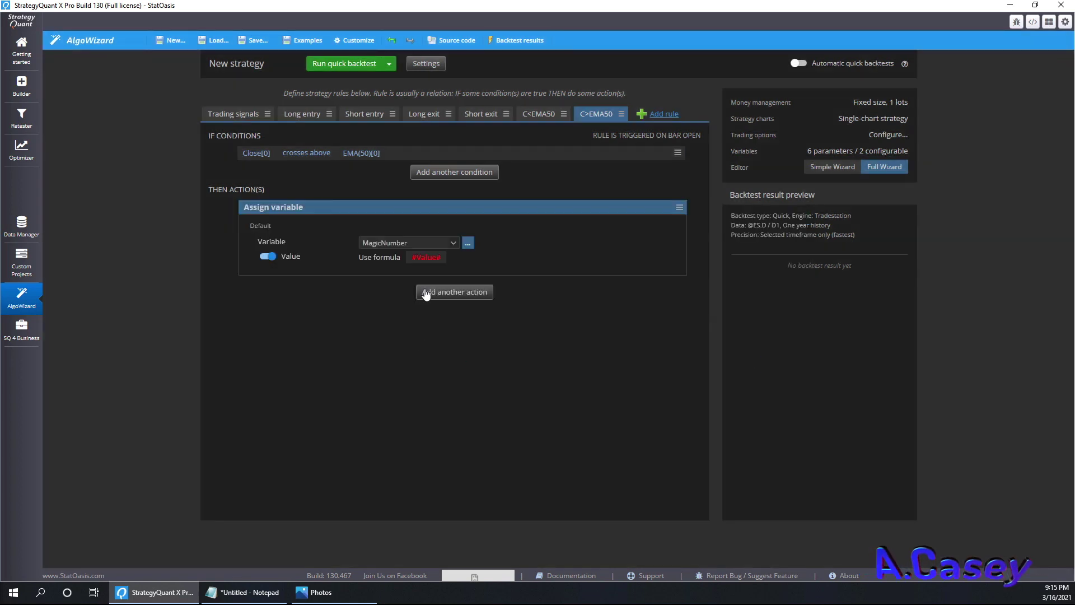
left_click(444, 244)
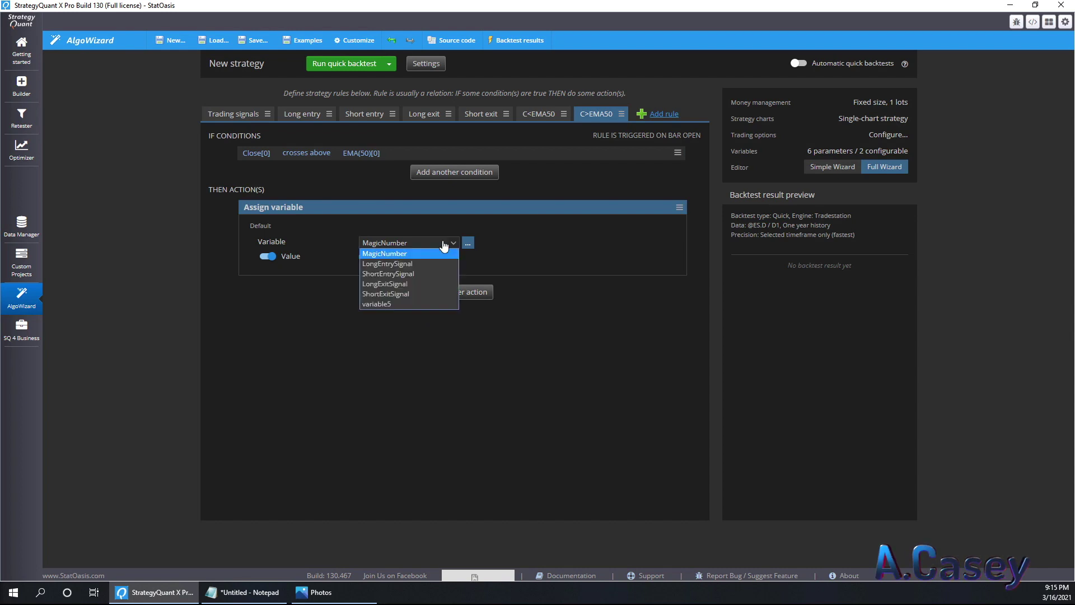
left_click(399, 304)
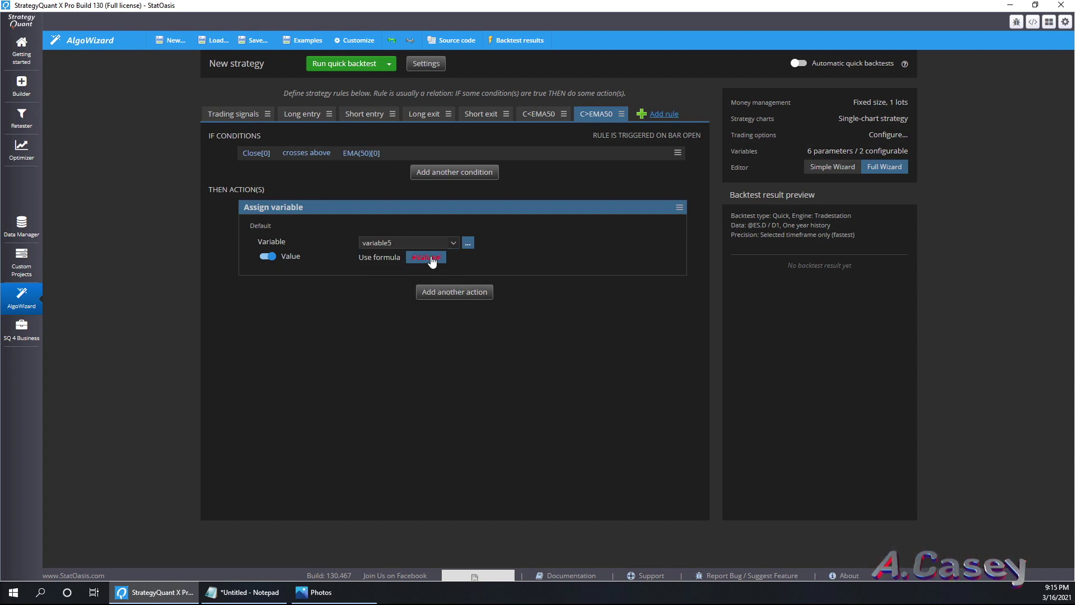
- Set variable5's value formula to the Number constant 0 and compare the action with the one in the C<EMA50 rule
left_click(435, 259)
left_click(426, 346)
left_click(415, 363)
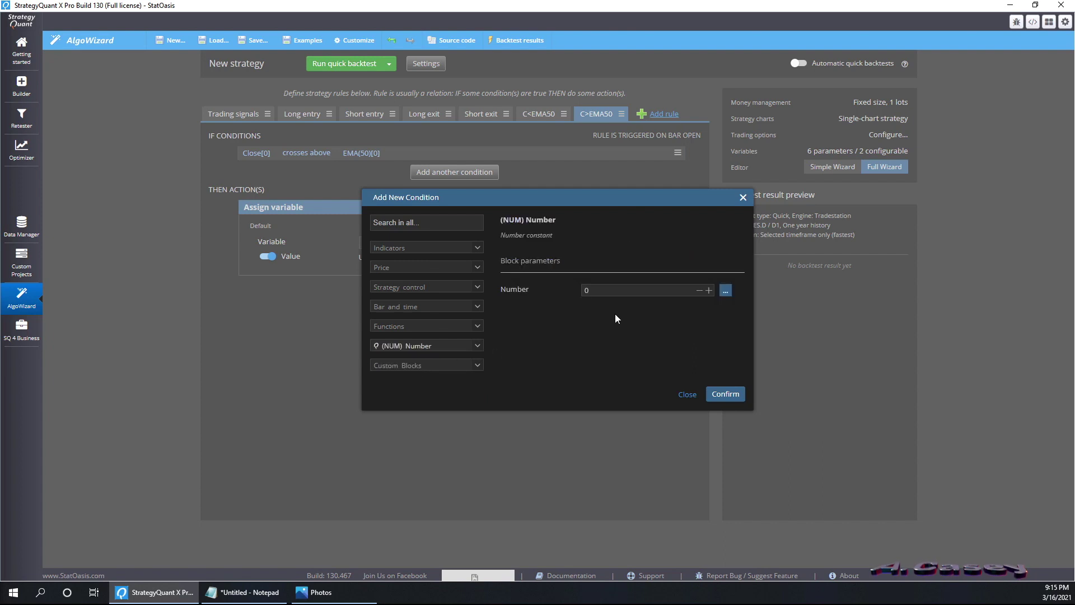
left_click(723, 394)
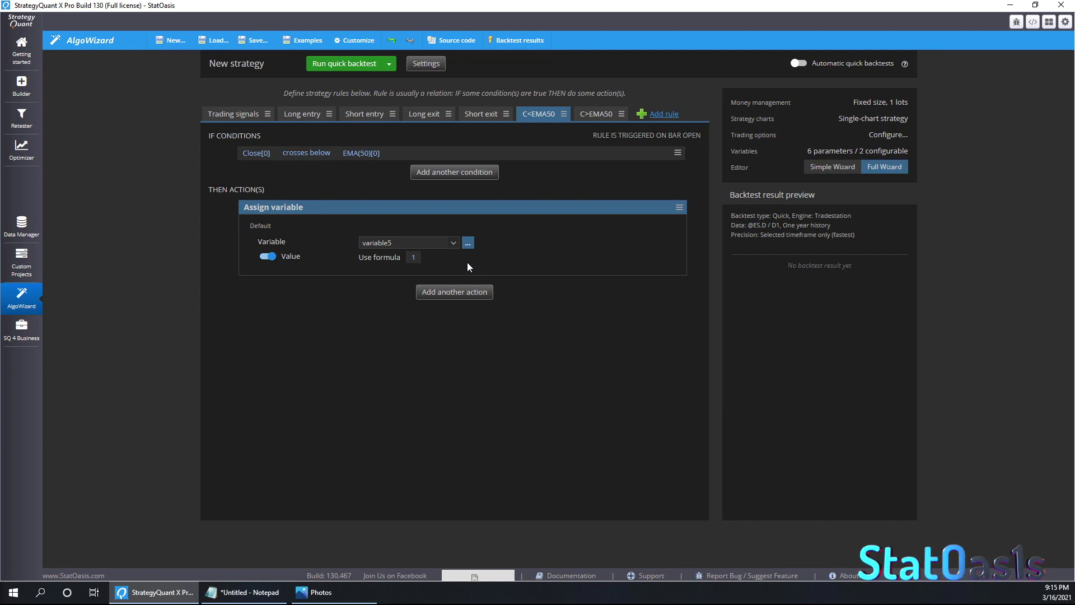
left_click(597, 117)
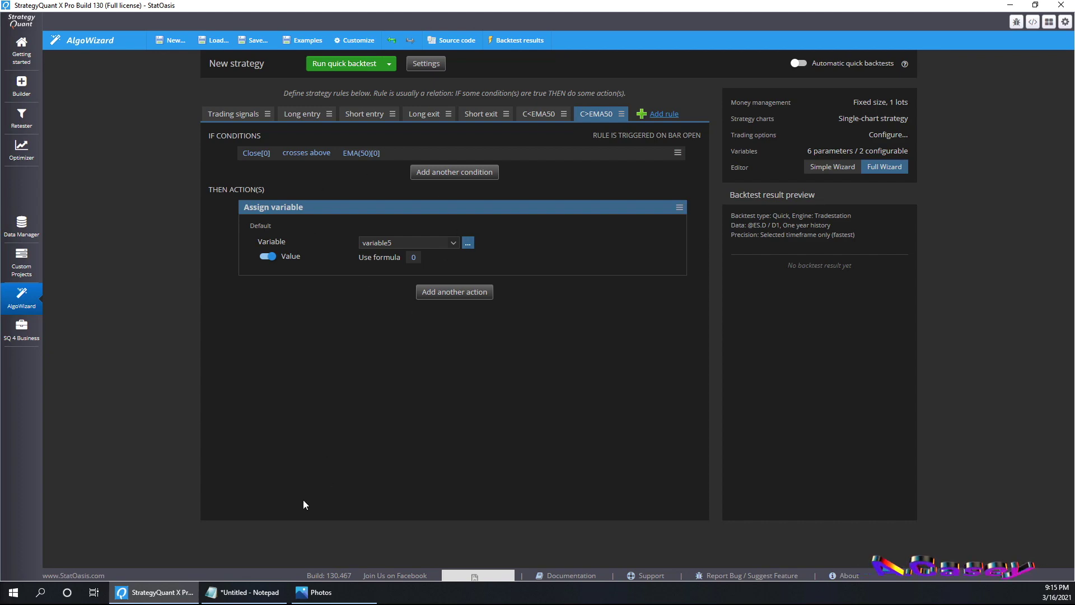
- Check the chart picture in Photos, return to StrategyQuant X and set the C>EMA50 condition's EMA and Close shifts to 1
left_click(321, 592)
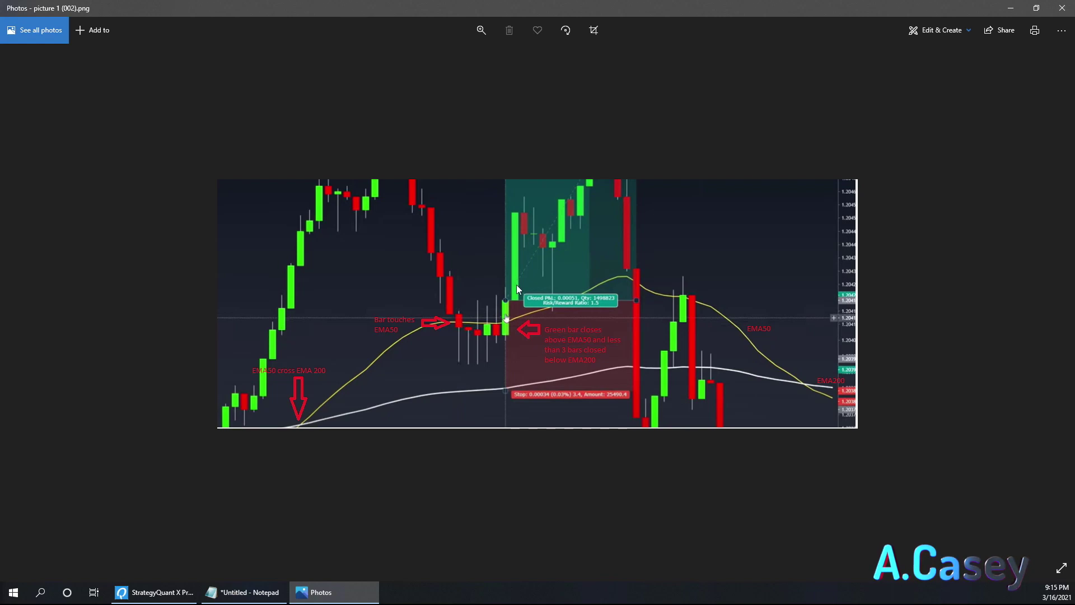
left_click(159, 591)
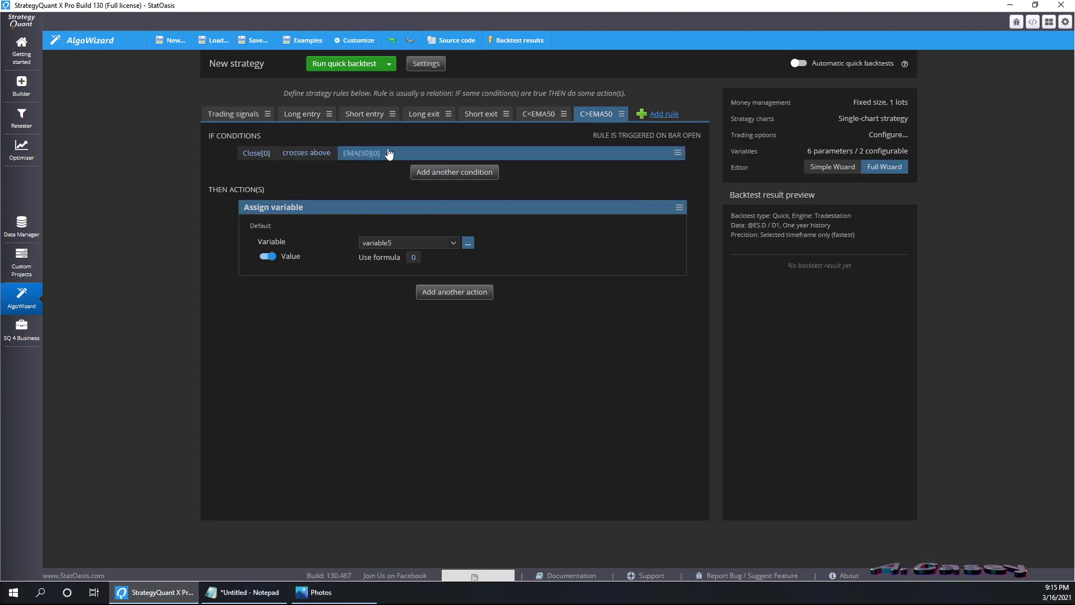
left_click(360, 154)
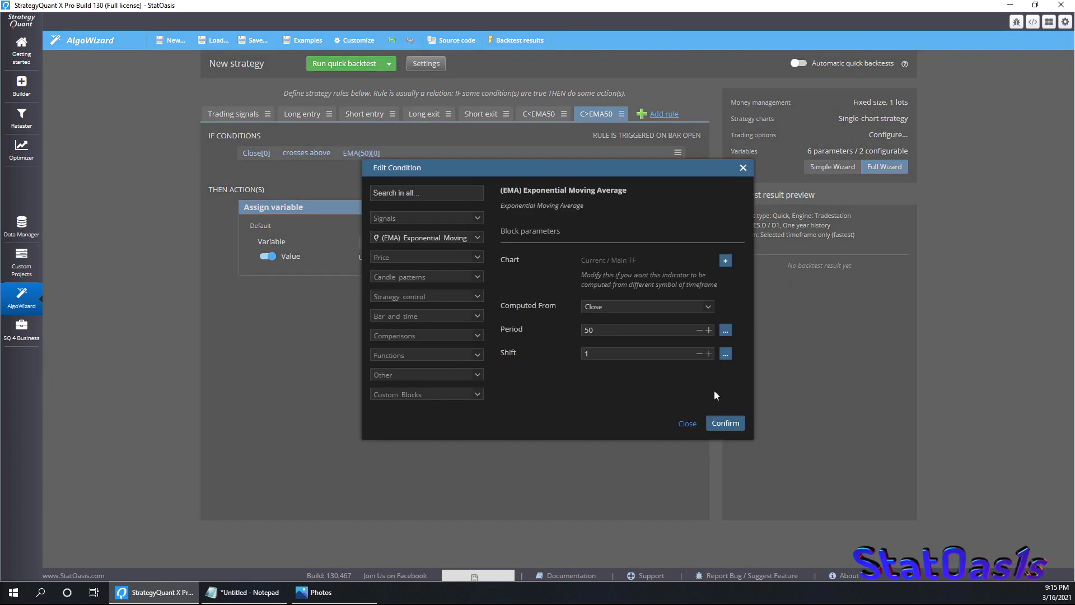
left_click(725, 423)
left_click(253, 153)
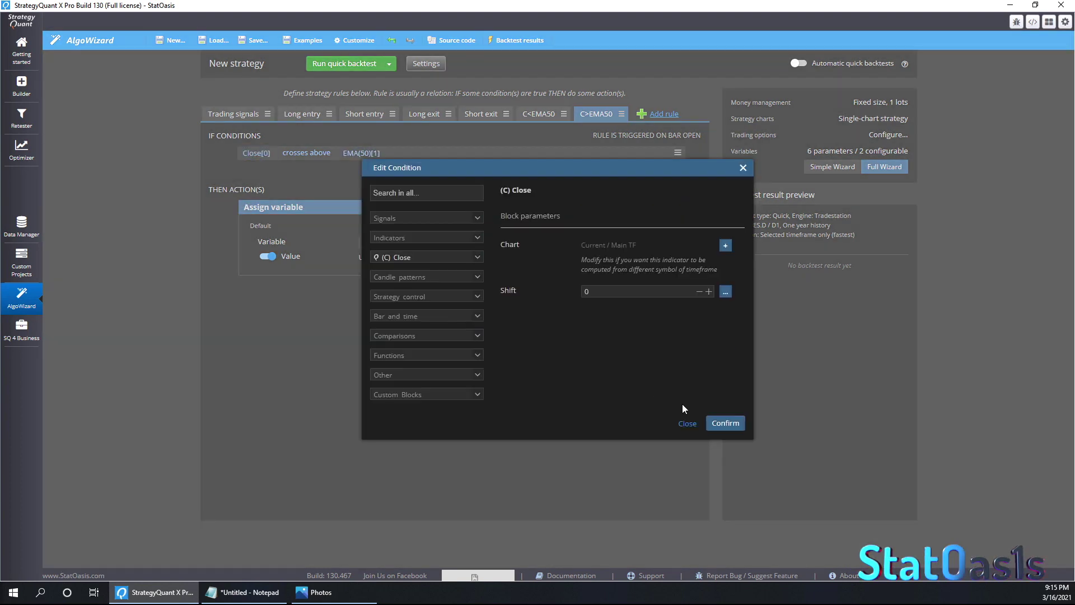
left_click(710, 291)
left_click(725, 423)
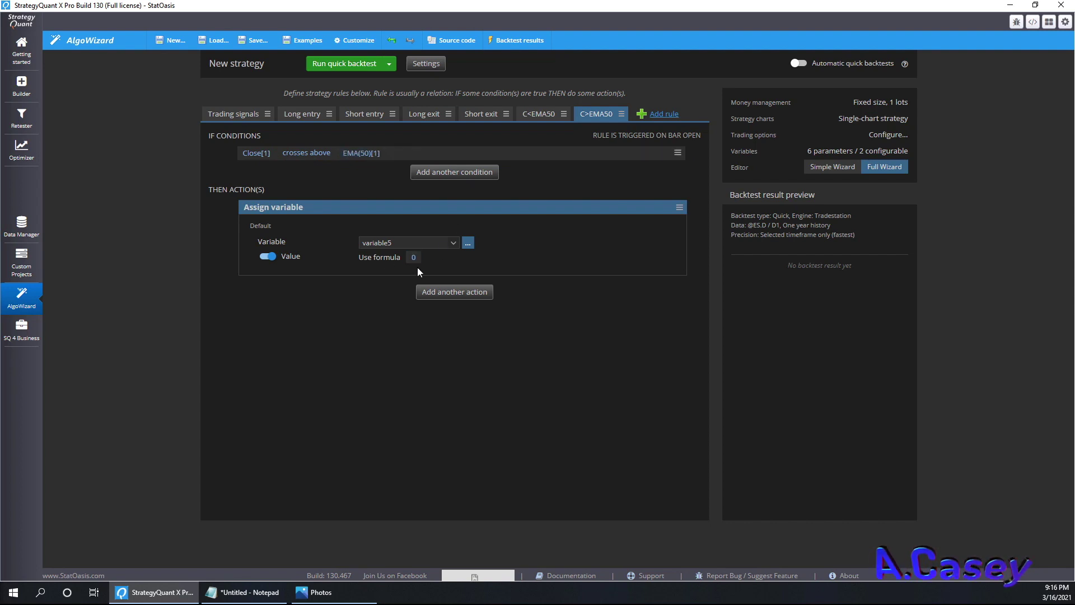
- Examine the Photos chart picture and the green-candle entry requirement in the Notepad letter, returning to StrategyQuant X
left_click(330, 592)
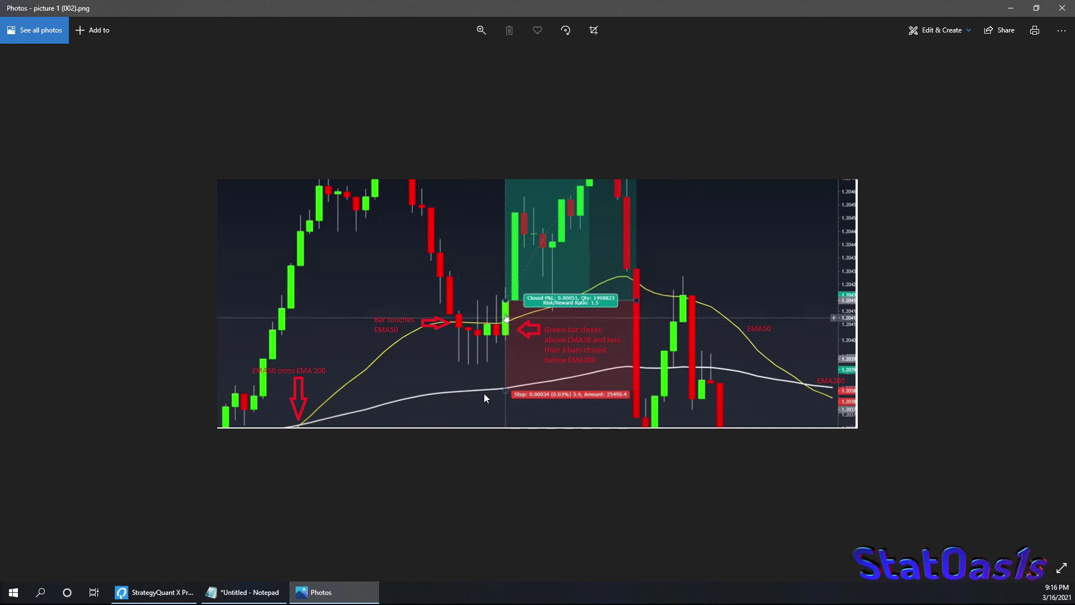
left_click(244, 592)
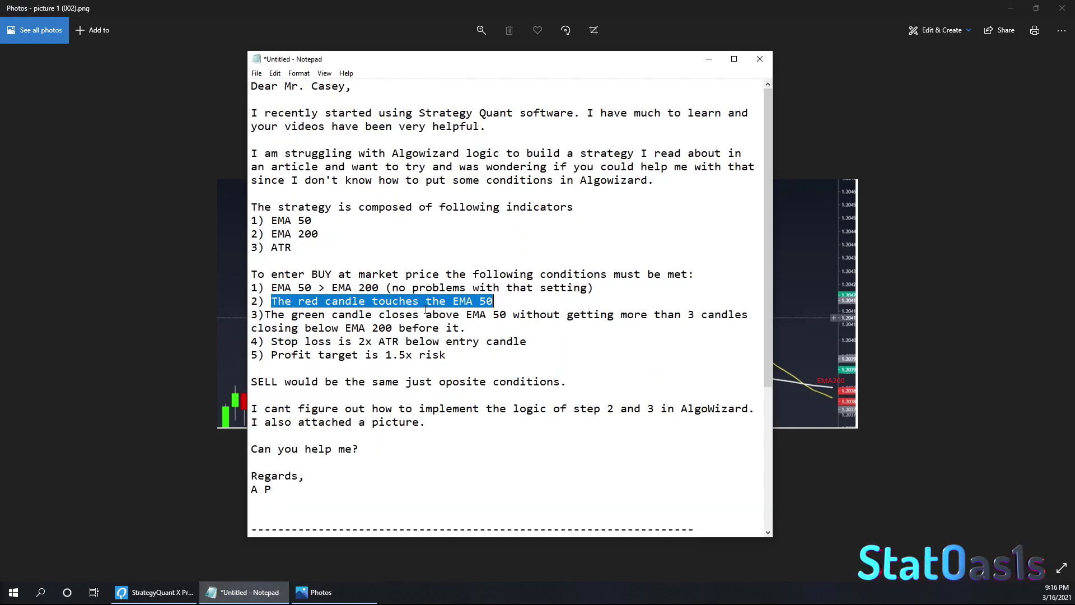
left_click_drag(265, 314, 372, 314)
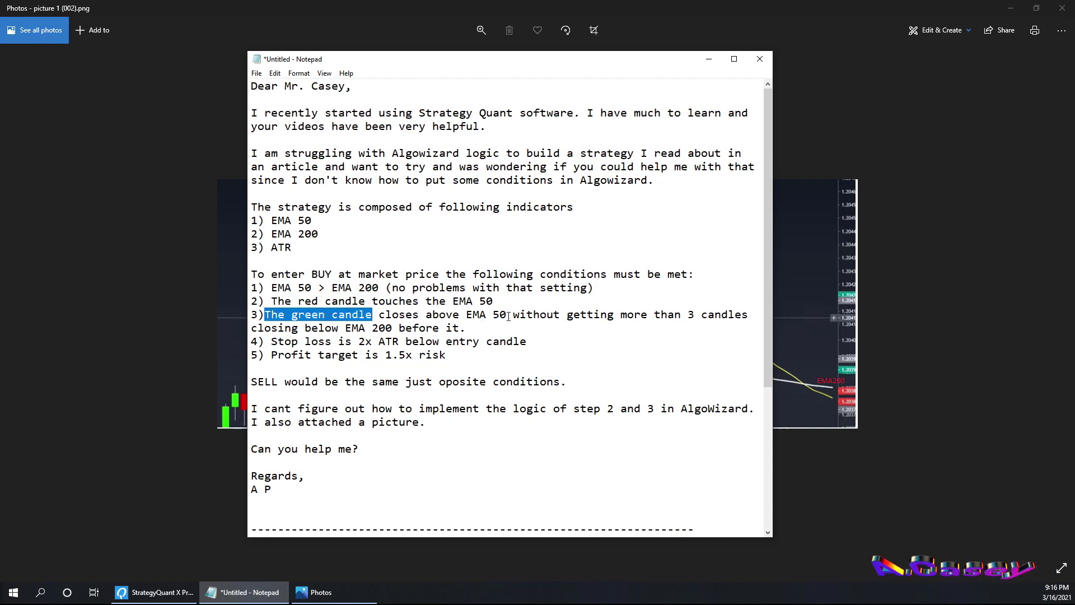
left_click_drag(507, 315, 268, 315)
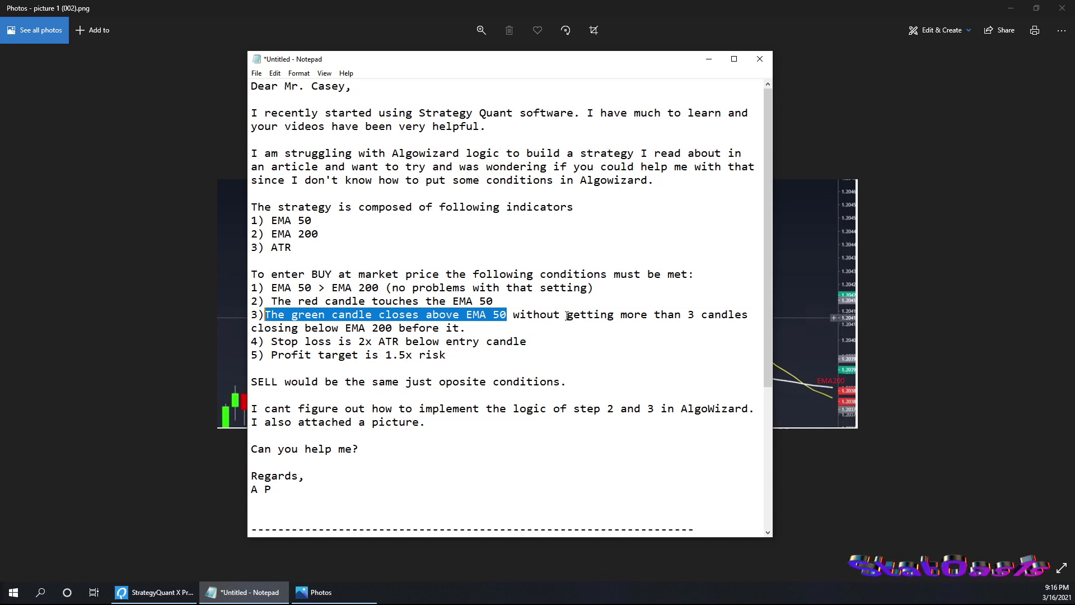
left_click(566, 316)
left_click_drag(621, 314, 394, 330)
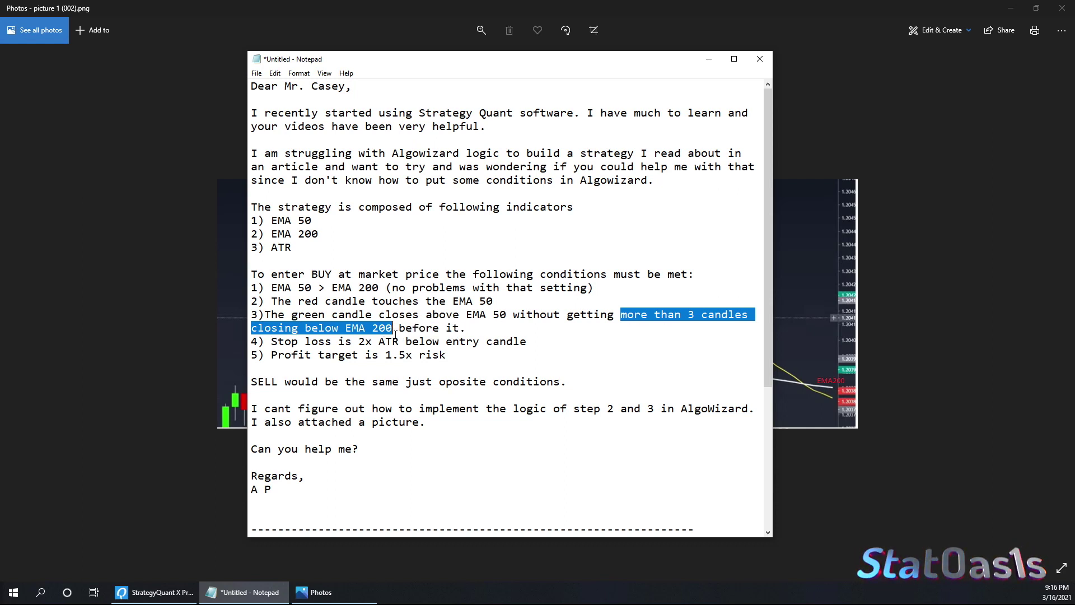
left_click(153, 358)
left_click(150, 586)
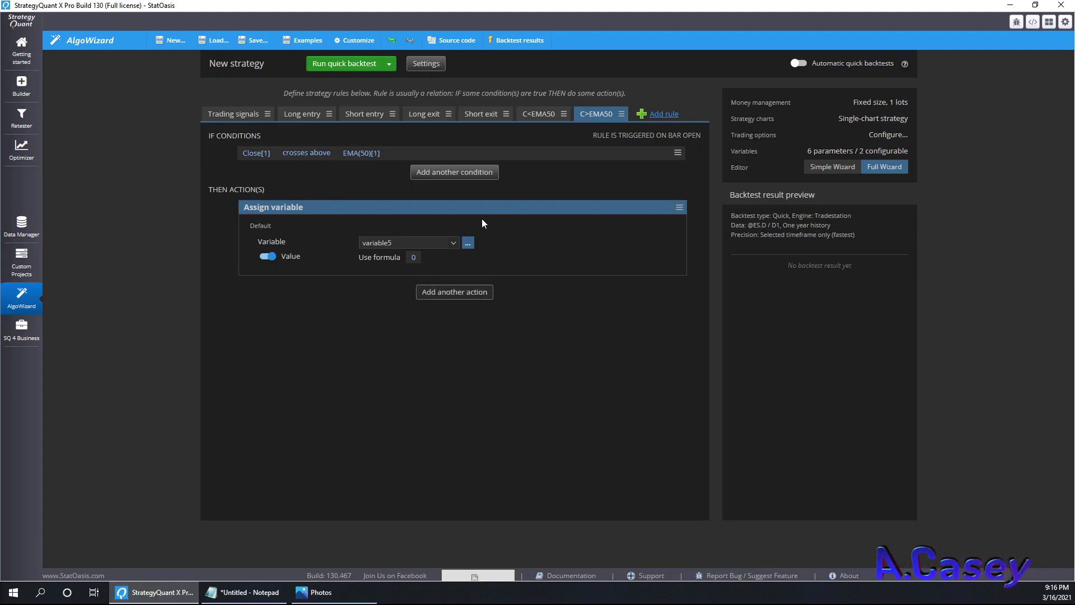
- Review the C<EMA50 rule, then add a new If - Then rule on OnBarUpdate, triggered on bar open
left_click(542, 116)
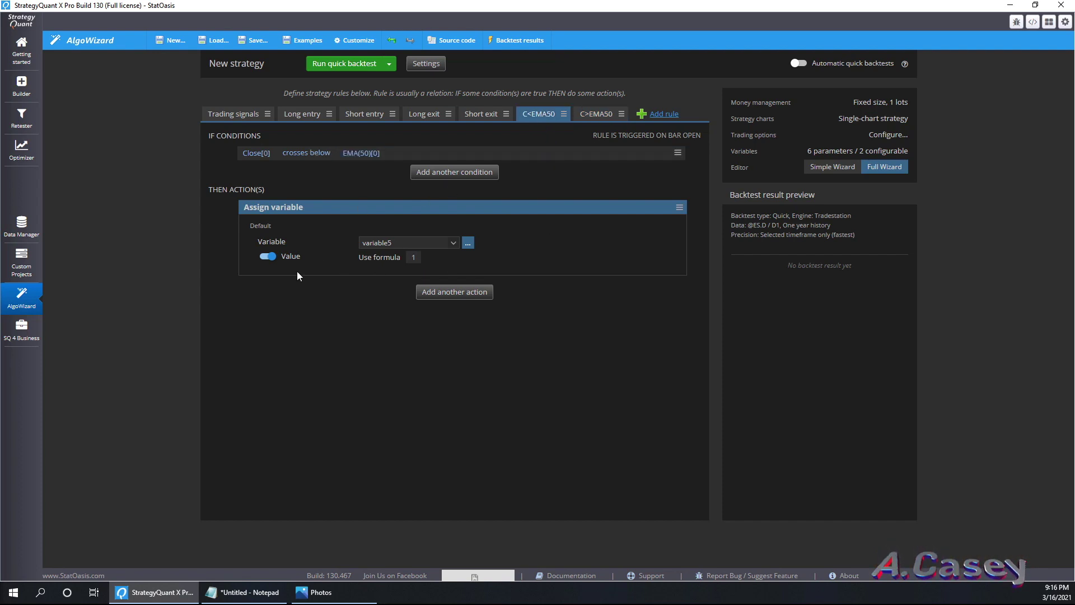
left_click(663, 116)
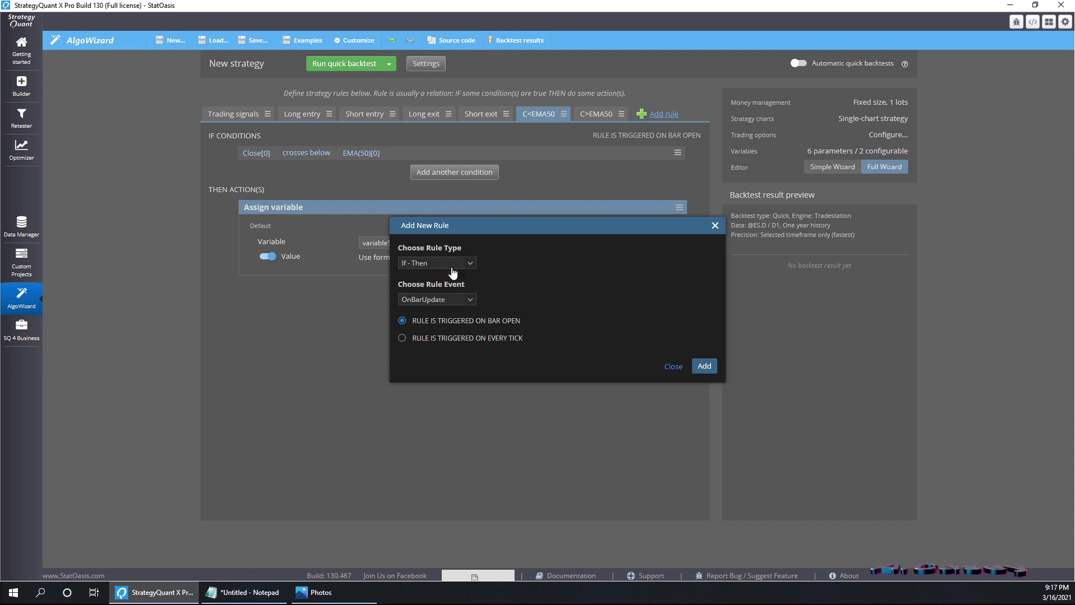
left_click(704, 367)
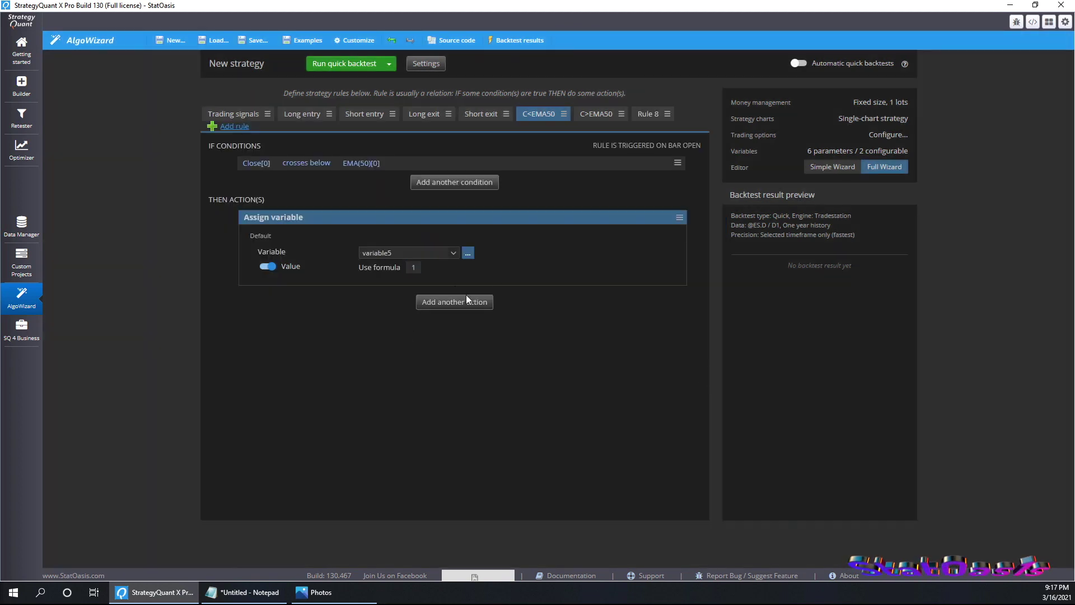
- Rename the newly added rule as "Counting bars above EMA200"
left_click(664, 114)
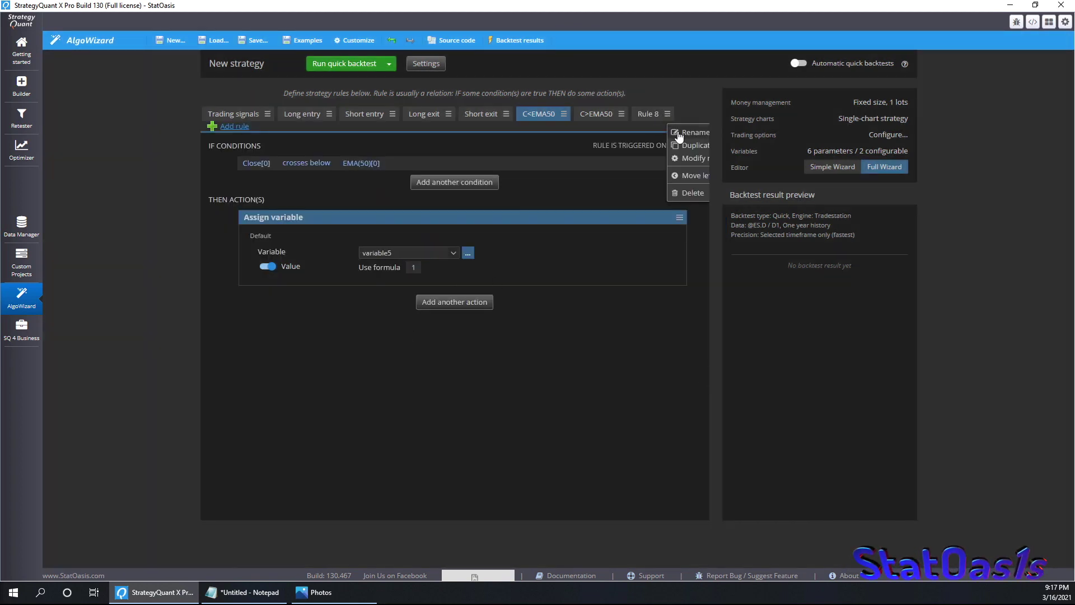
left_click(677, 130)
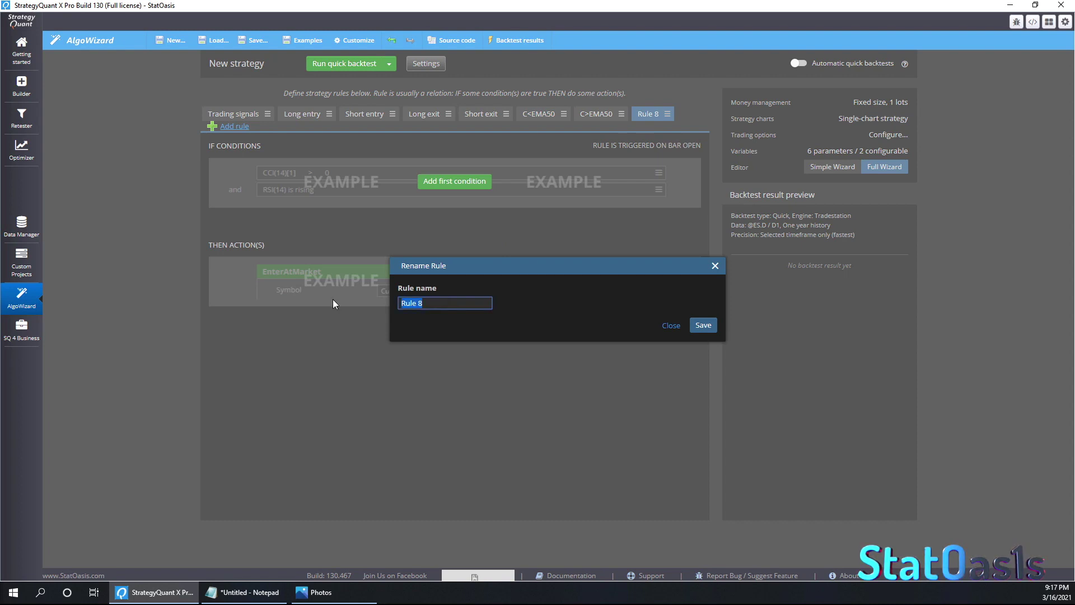
type("Counting ")
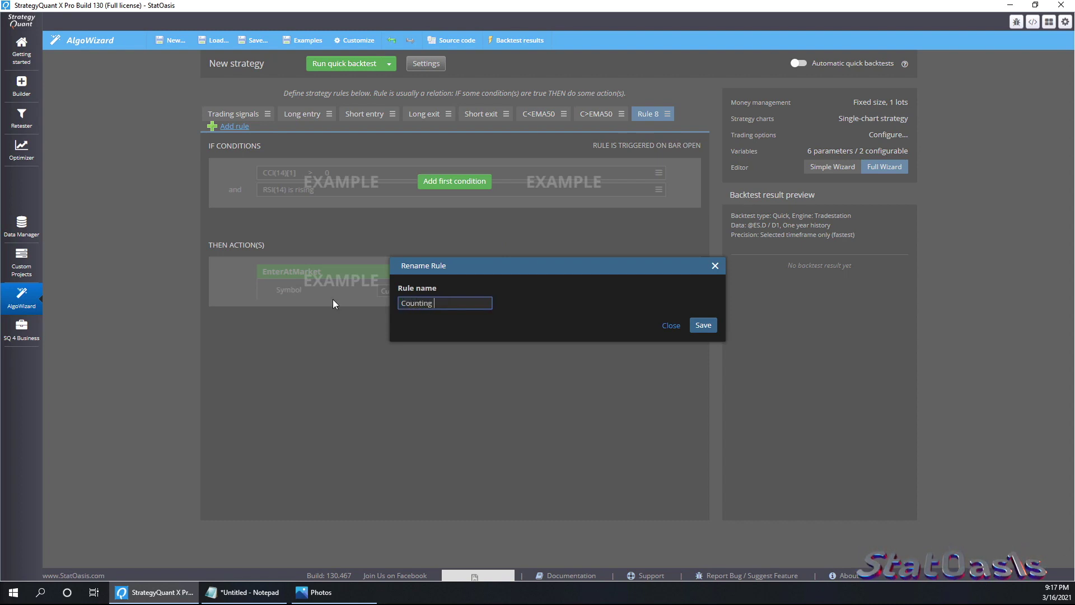
type("bars ")
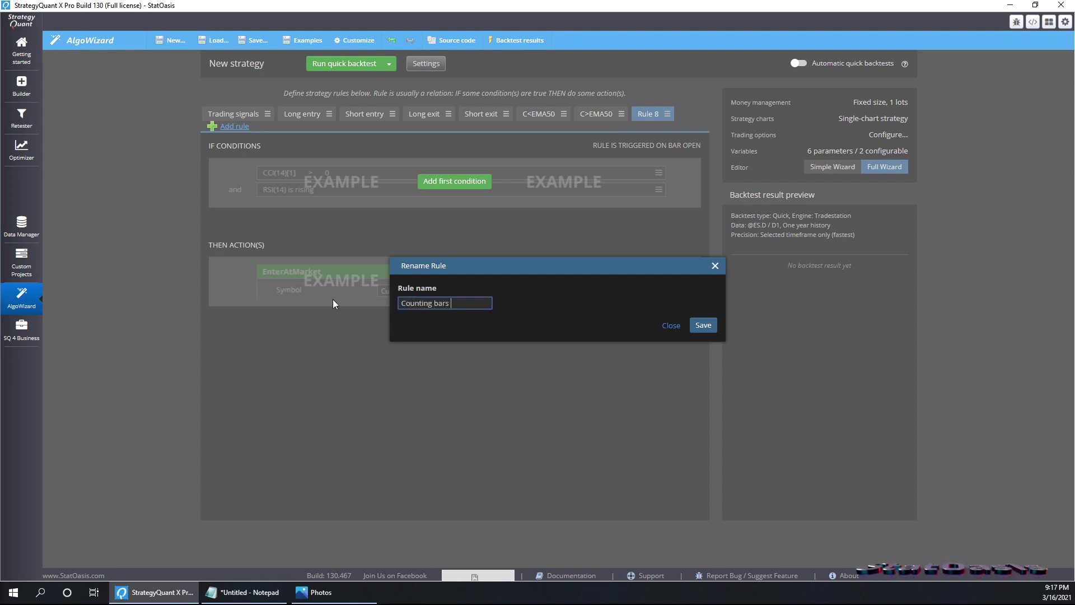
type("above EM")
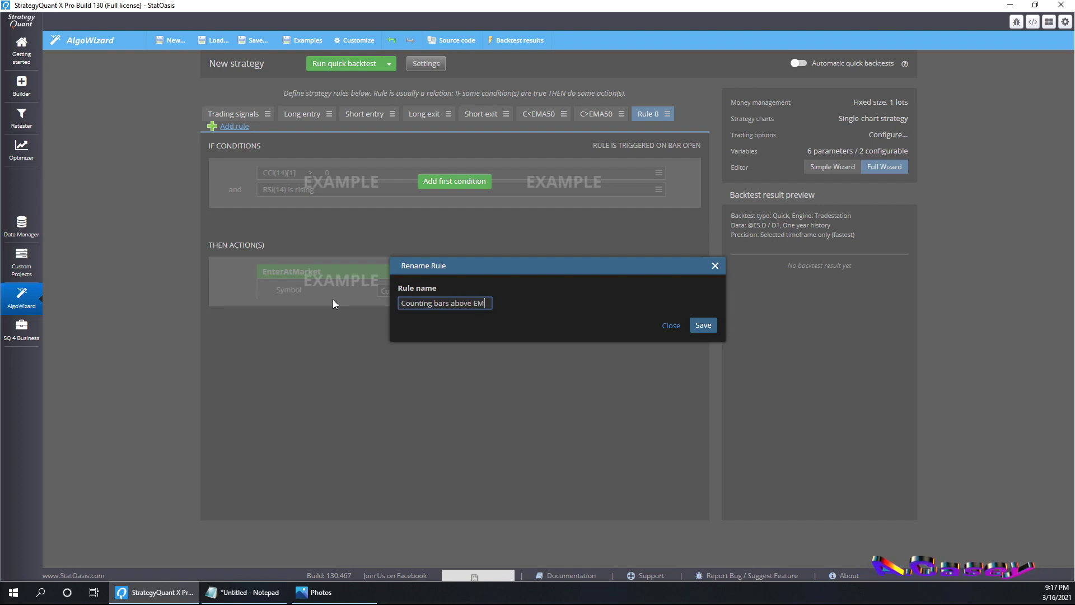
type("A200")
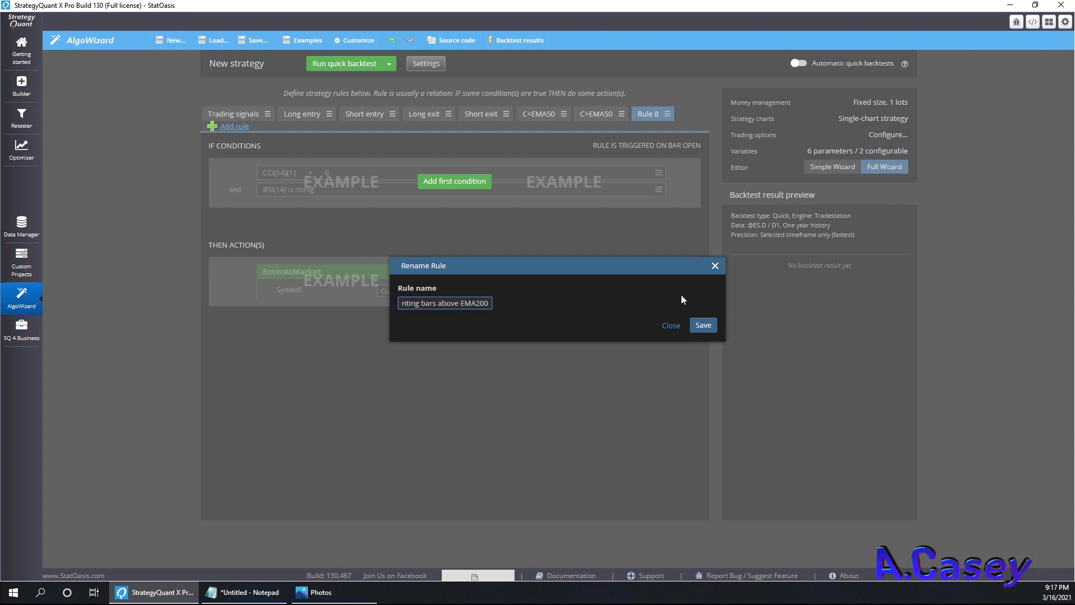
left_click(702, 325)
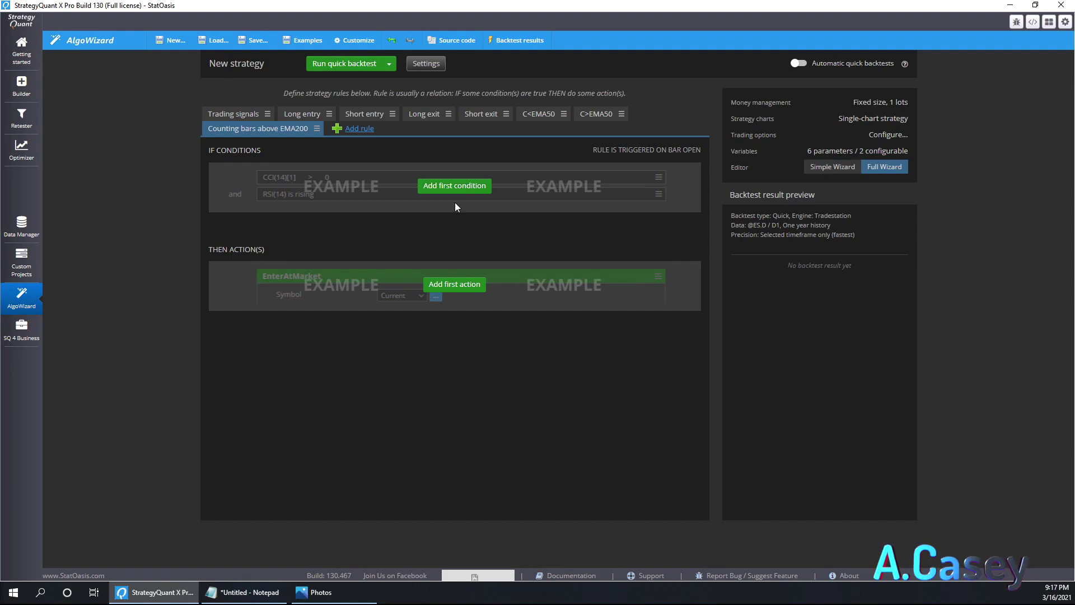
- Check the chart picture in Photos, return to StrategyQuant X and add an Int Variable condition using variable5 to the counting rule
left_click(321, 592)
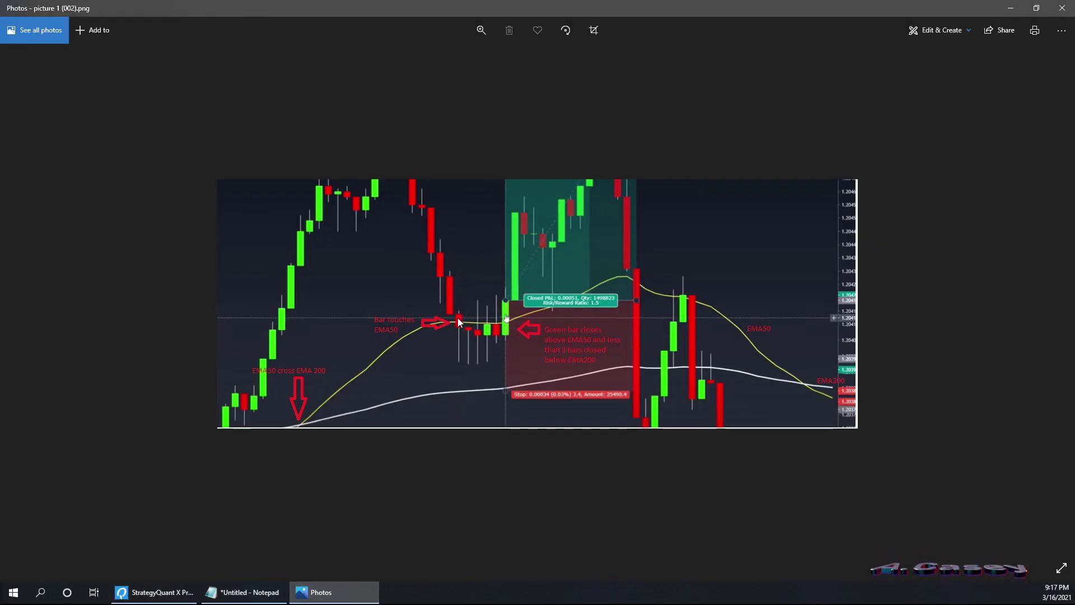
left_click(166, 595)
left_click(440, 190)
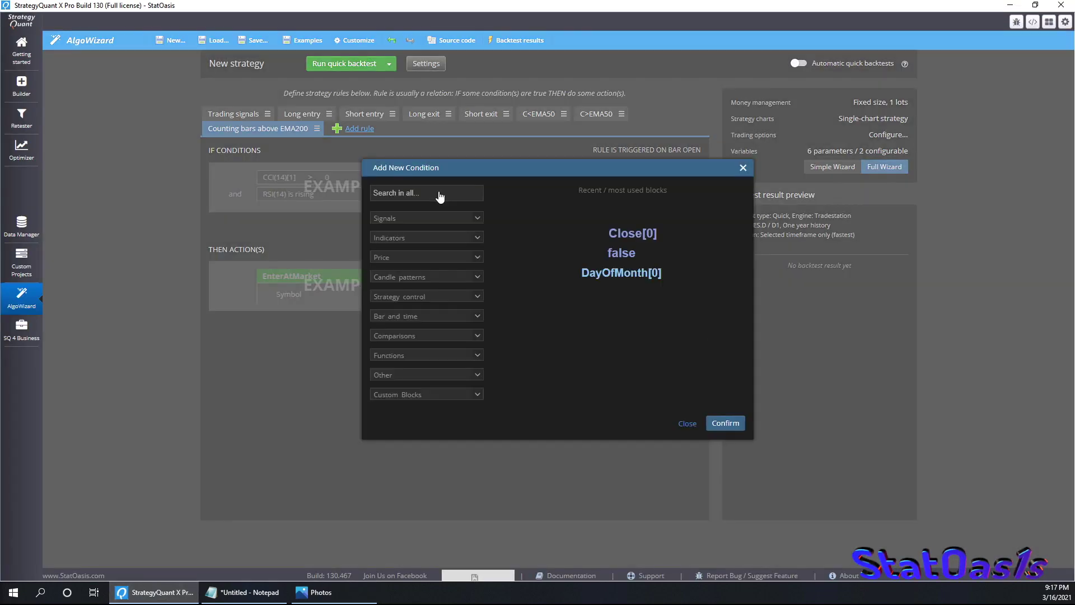
left_click(429, 379)
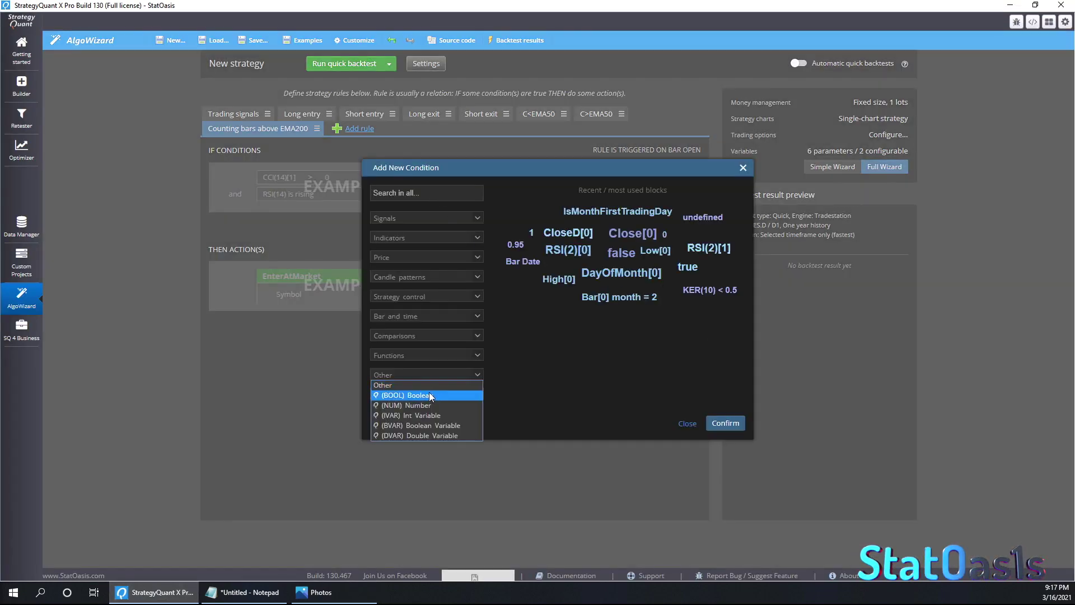
left_click(428, 414)
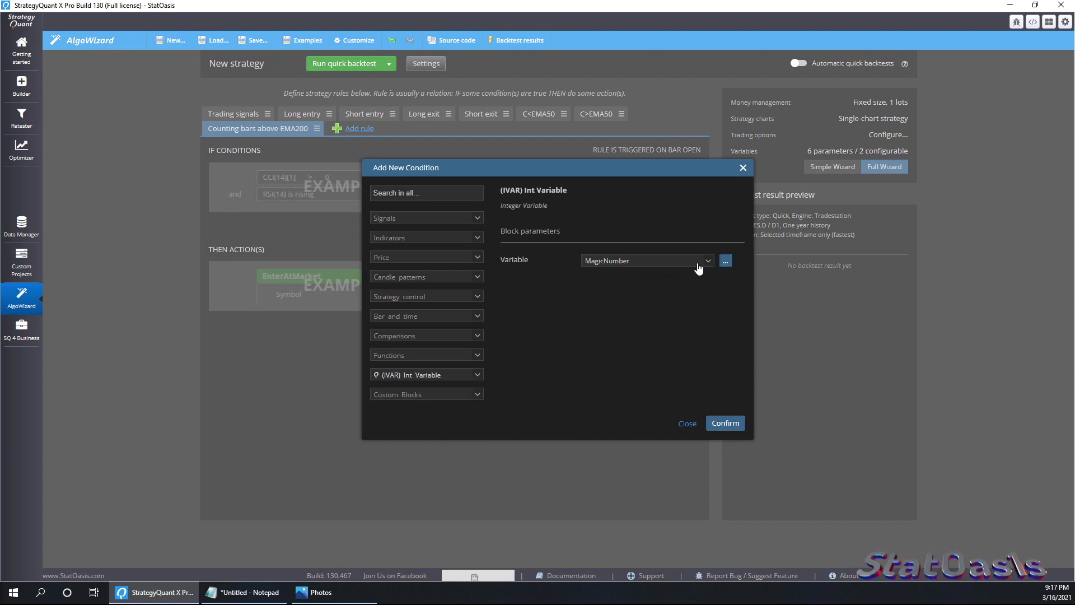
left_click(703, 261)
left_click(669, 272)
left_click(725, 423)
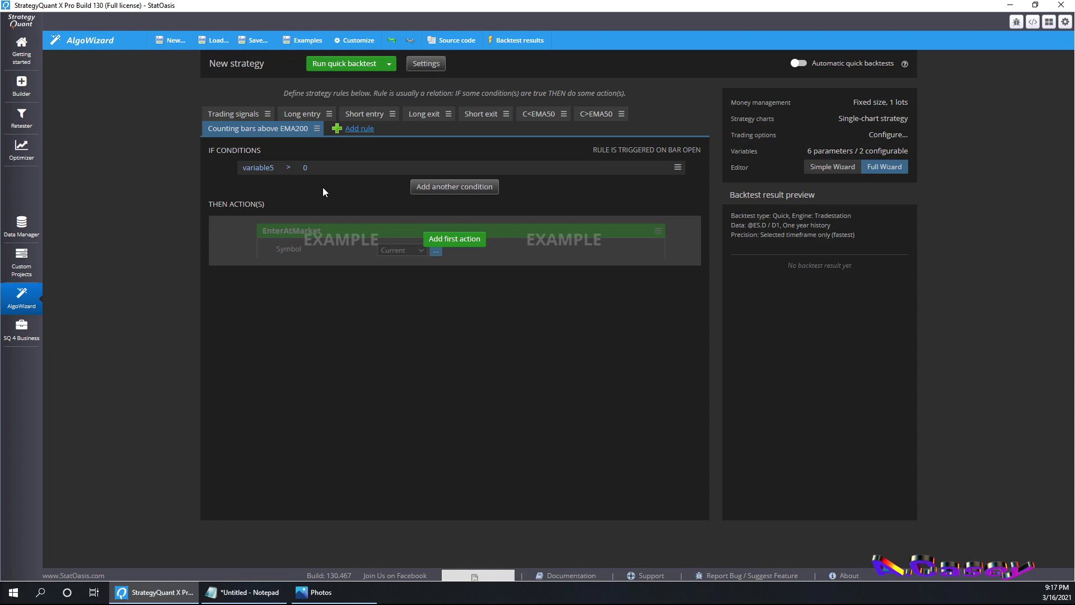
- Change the variable5 condition's comparison to Equals and set its number constant to 1
left_click(288, 168)
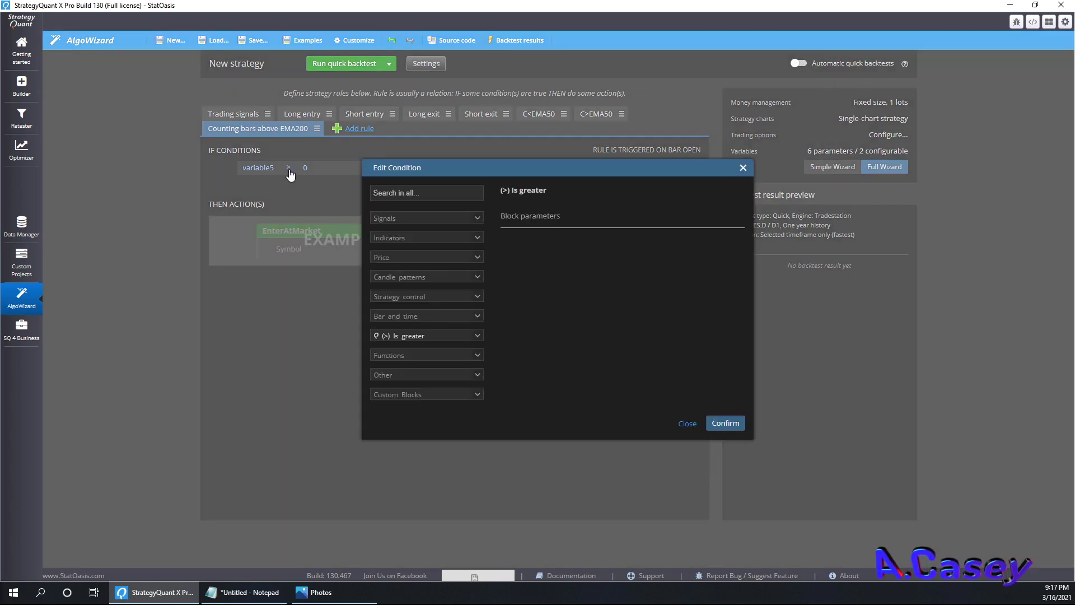
left_click(444, 336)
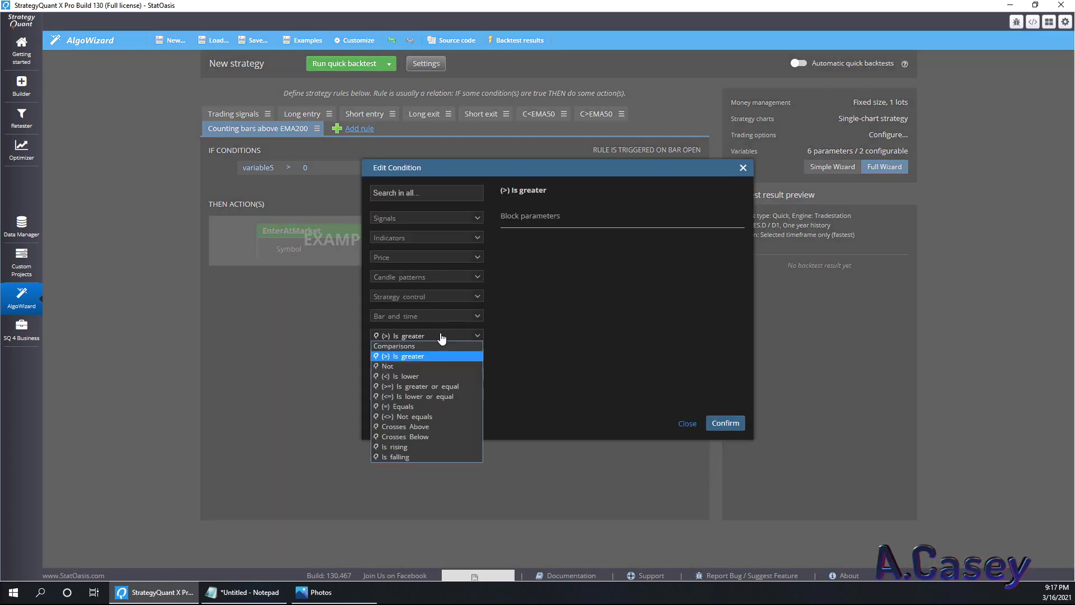
left_click(422, 406)
left_click(723, 423)
left_click(305, 167)
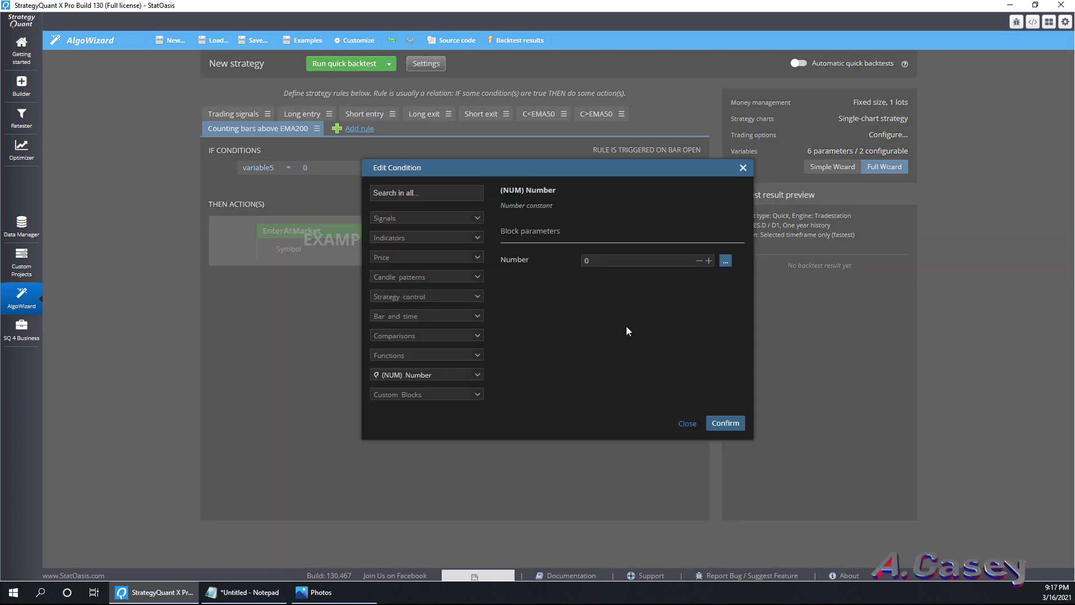
left_click(708, 260)
left_click(725, 423)
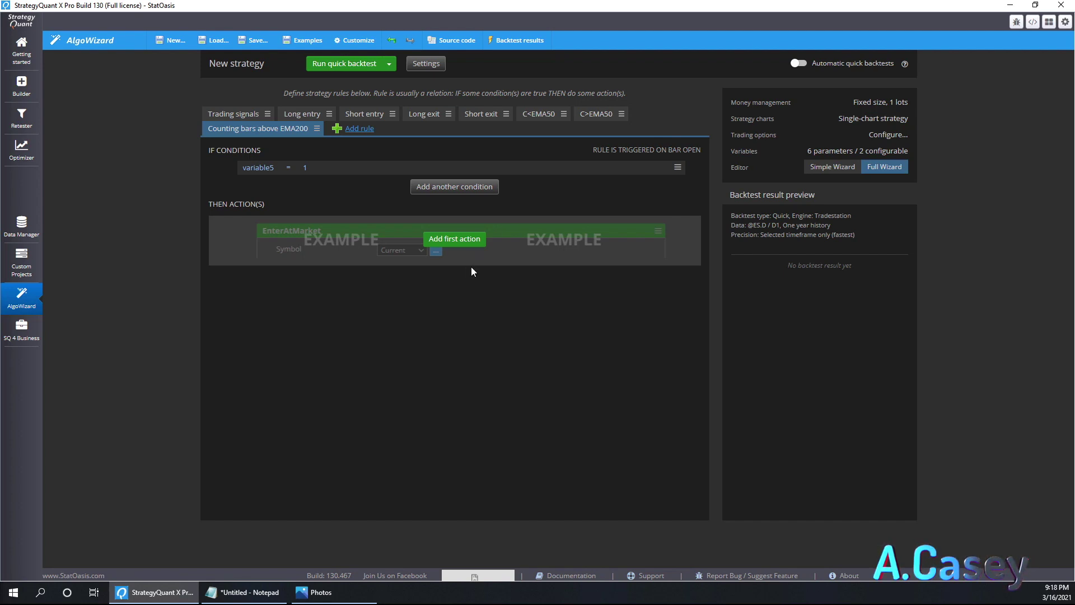
- Add a second condition based on the Low price with shift 0, consulting the chart picture in Photos
left_click(441, 187)
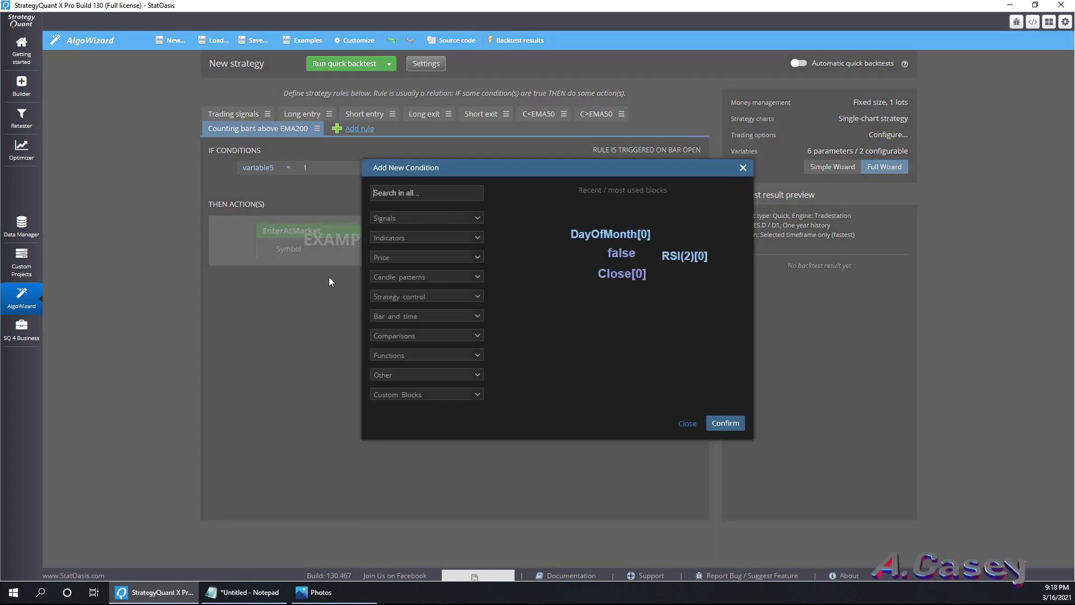
left_click(325, 594)
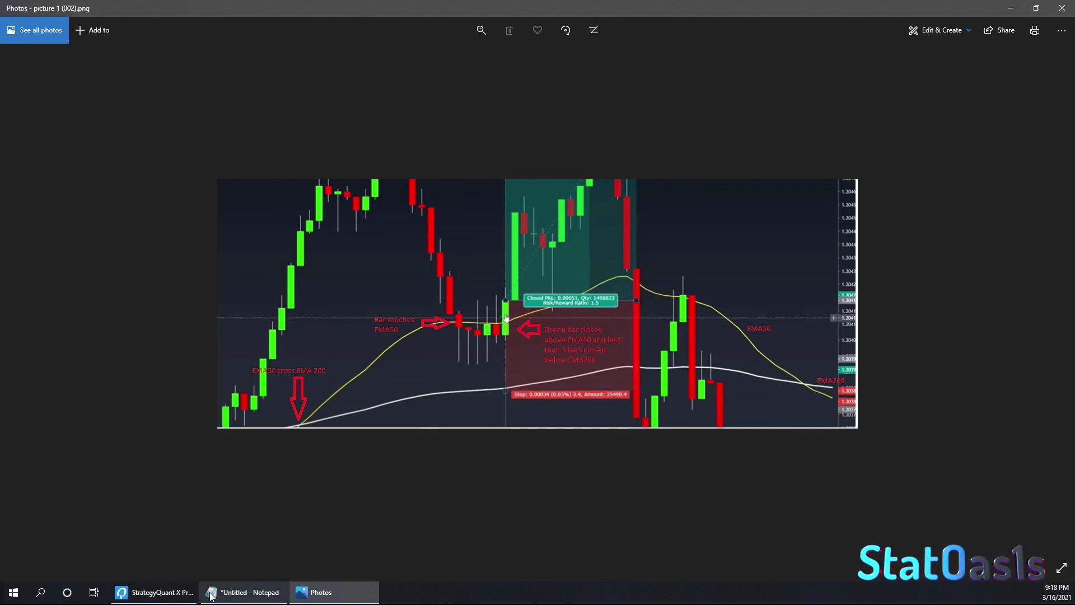
left_click(154, 592)
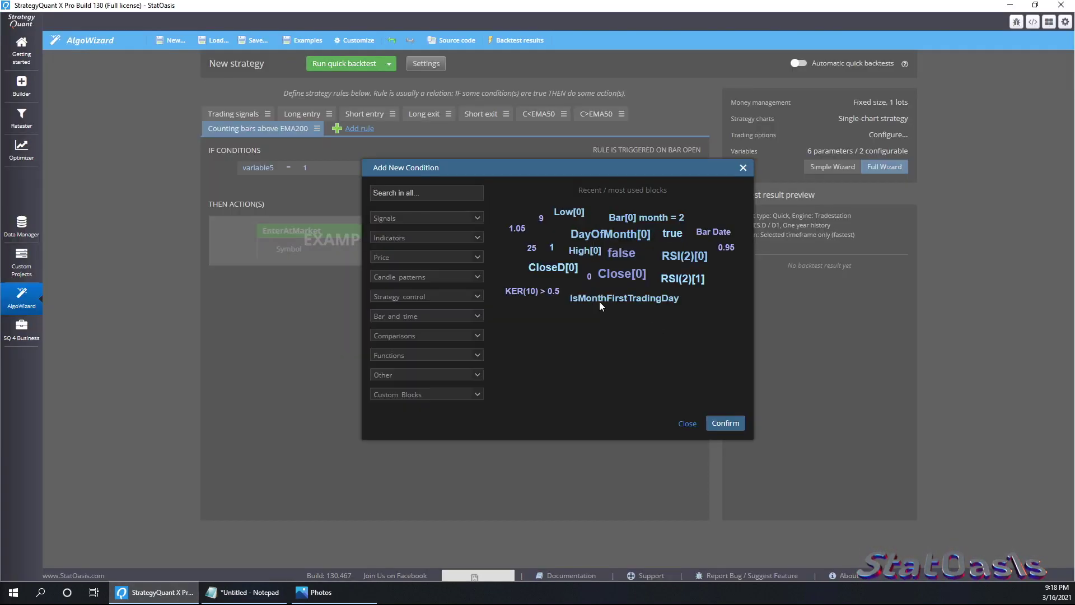
left_click(419, 262)
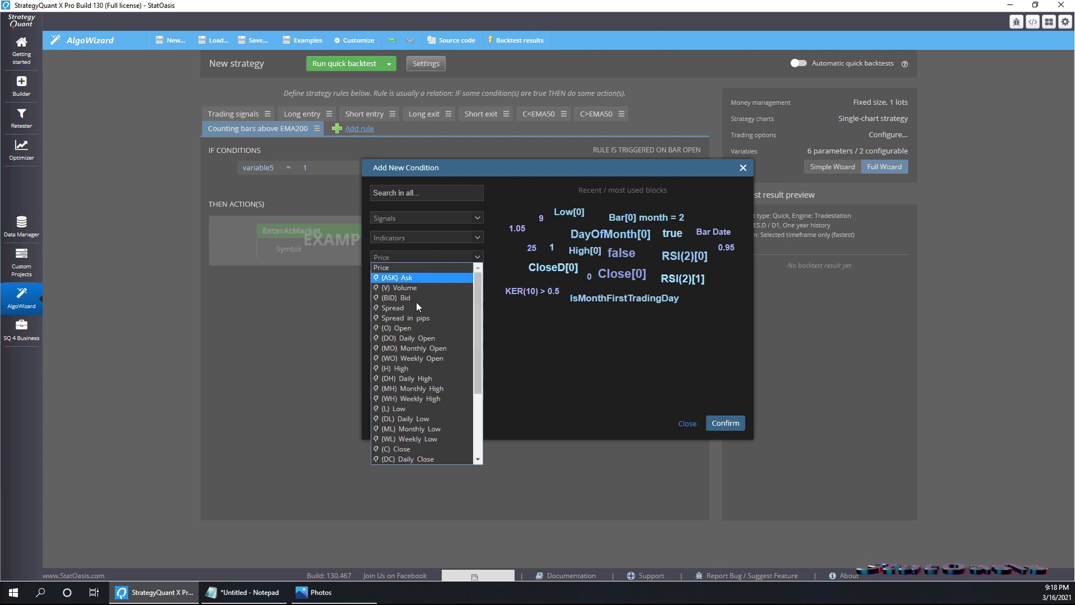
left_click(413, 409)
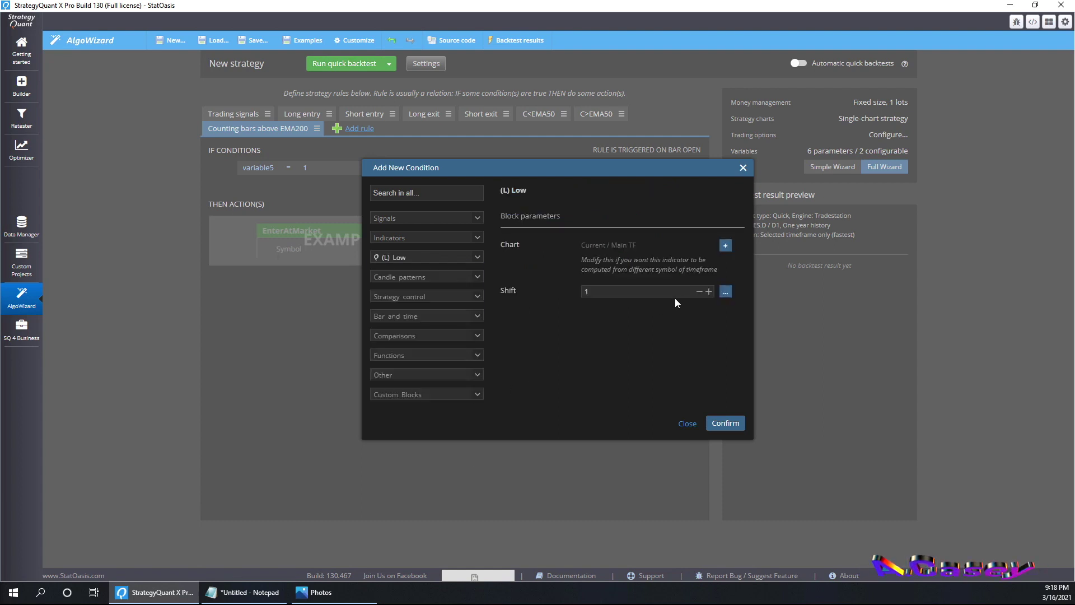
left_click(698, 292)
left_click(725, 424)
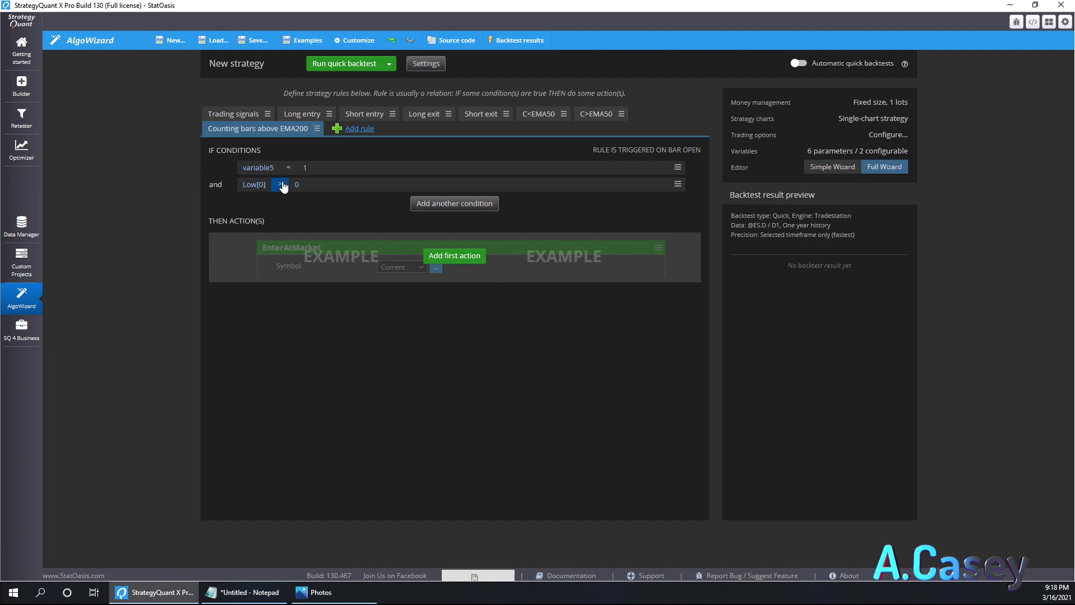
- Change the comparison in the Low price condition to Is lower
left_click(280, 185)
left_click(430, 335)
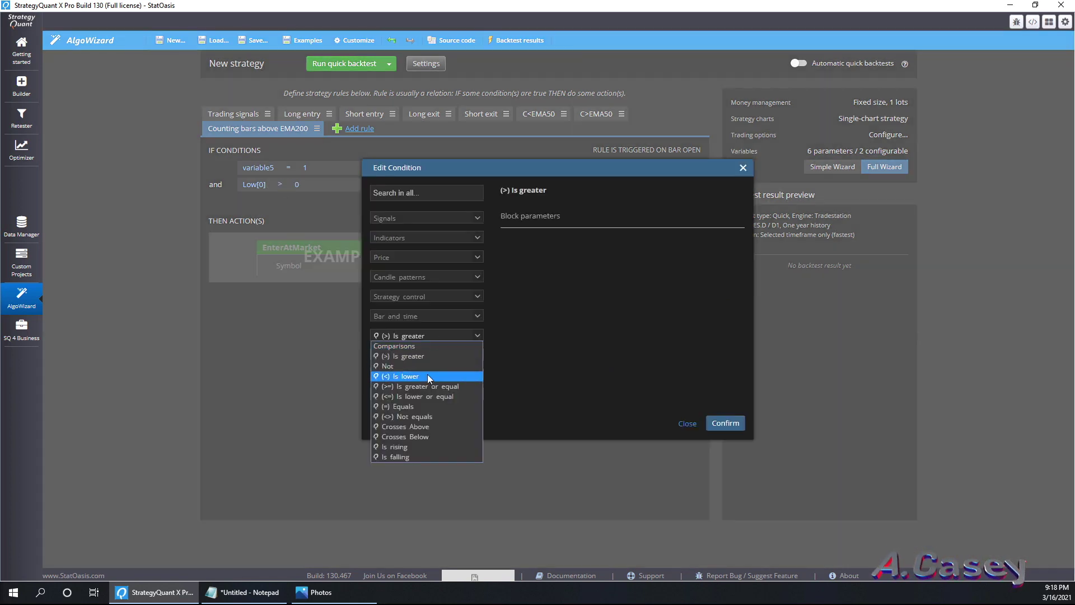
left_click(428, 377)
left_click(725, 423)
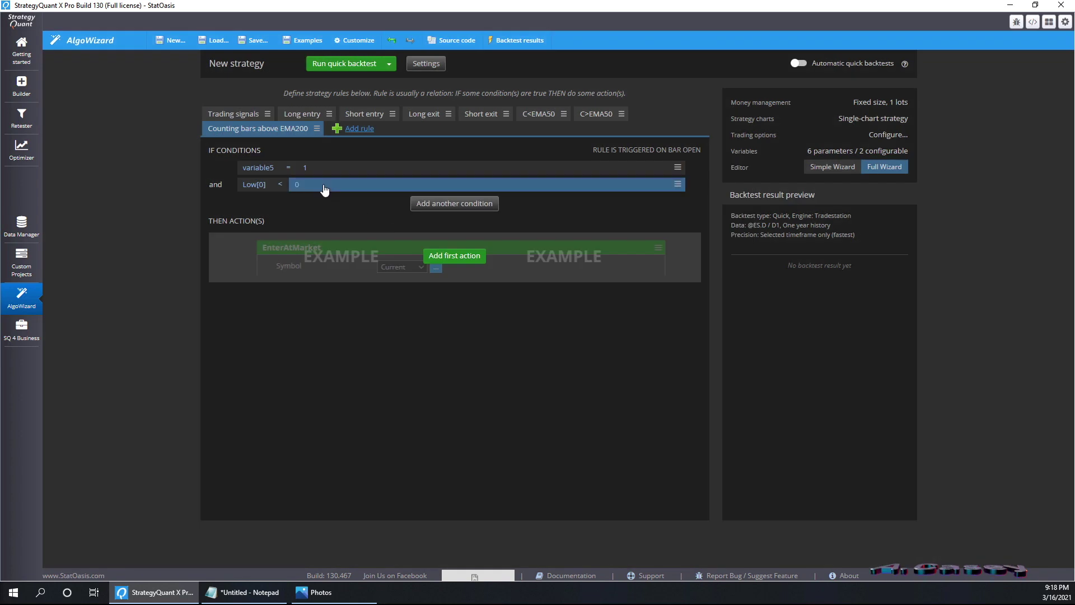
- Compare the Low price against an Exponential Moving Average with period 200 and shift 0
left_click(323, 185)
left_click(424, 192)
type("exp")
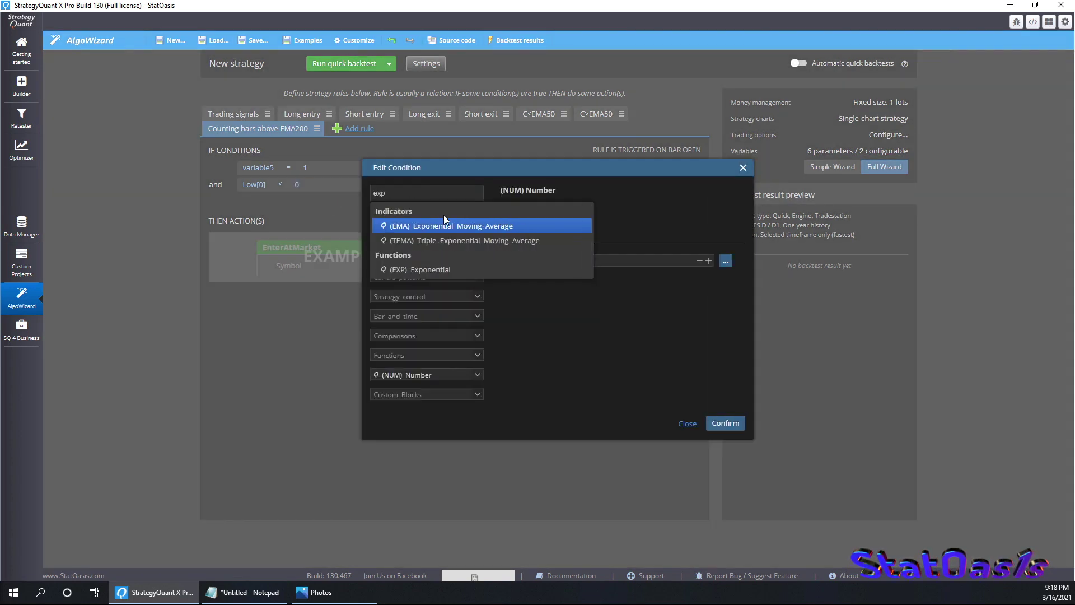
left_click(444, 219)
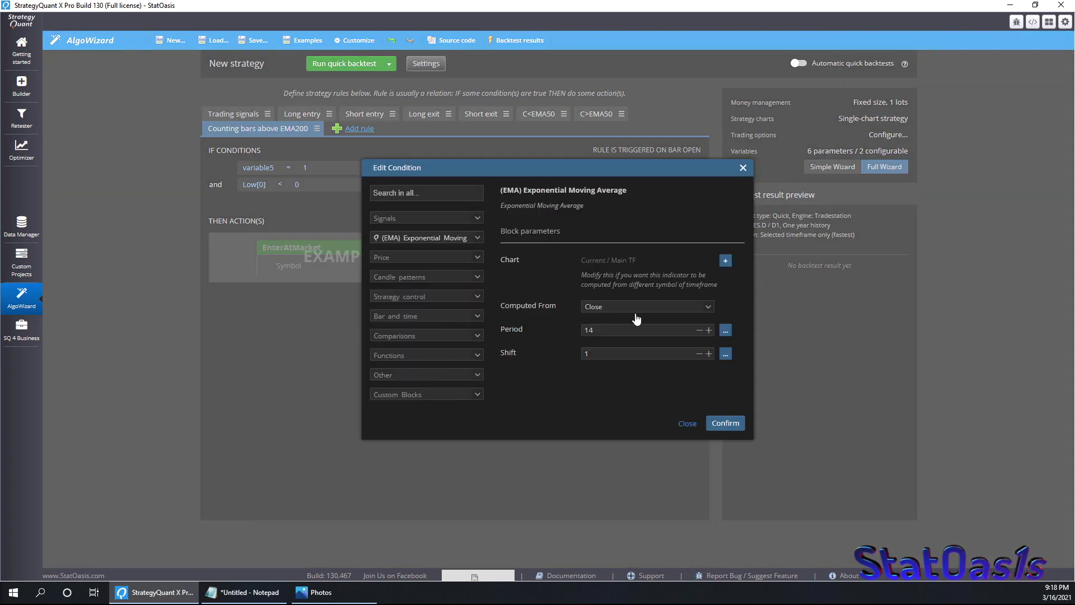
type("200")
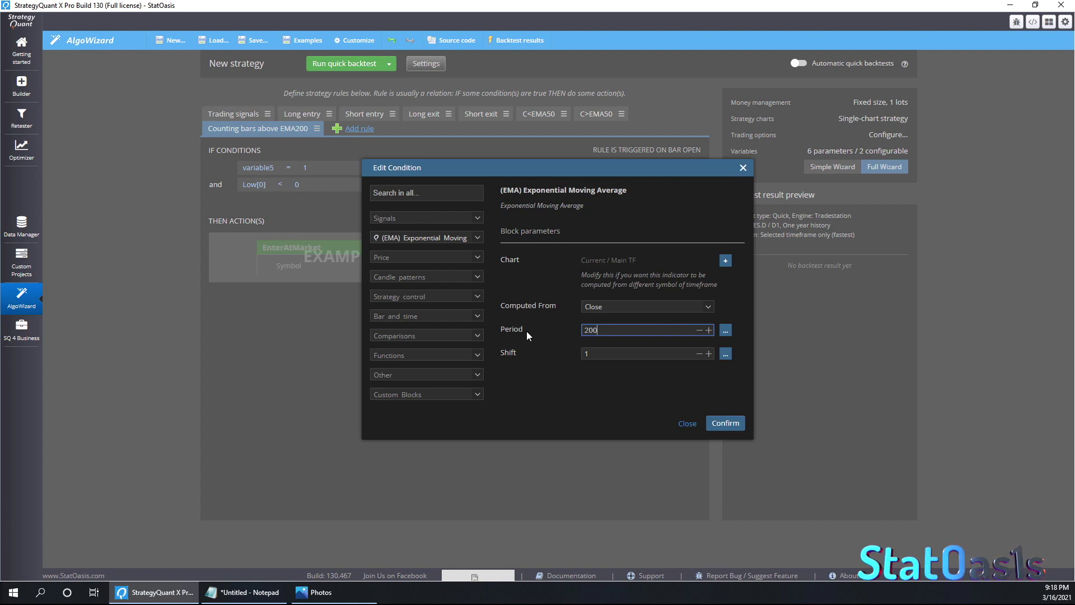
left_click(725, 423)
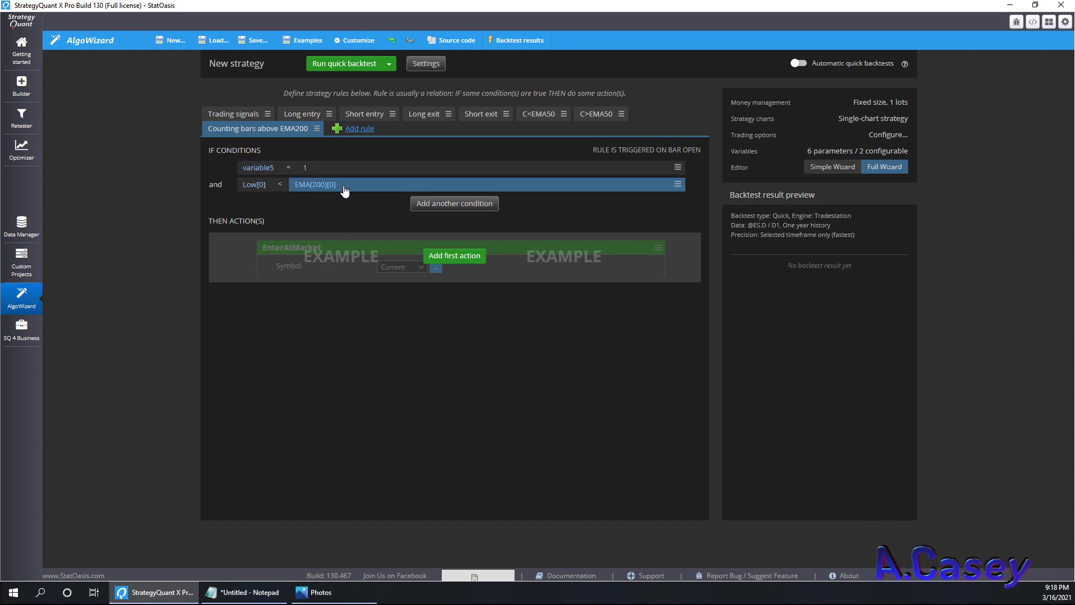
- Add an Assign variable action to the Counting bars above EMA200 rule
left_click(475, 259)
left_click(376, 327)
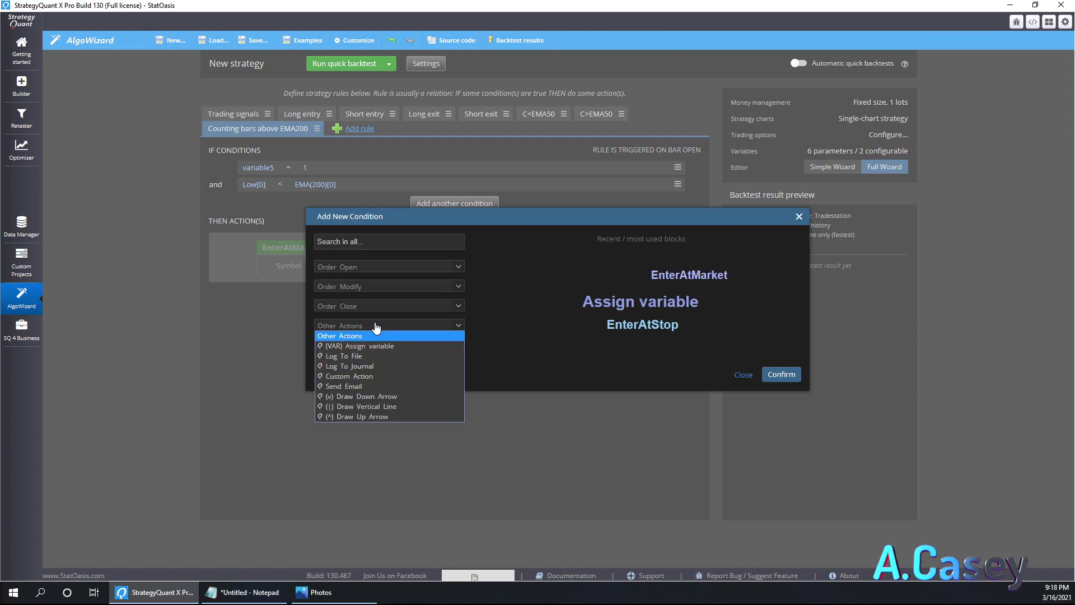
left_click(379, 344)
left_click(790, 363)
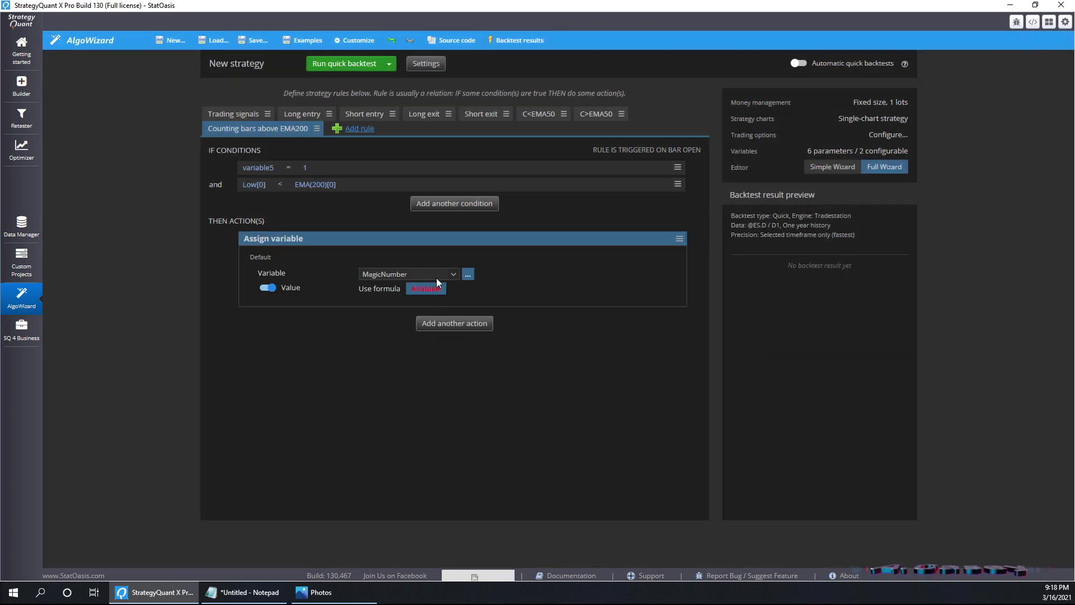
- Create a new variable as the target of the Assign variable action in the Counting bars above EMA200 rule
left_click(456, 274)
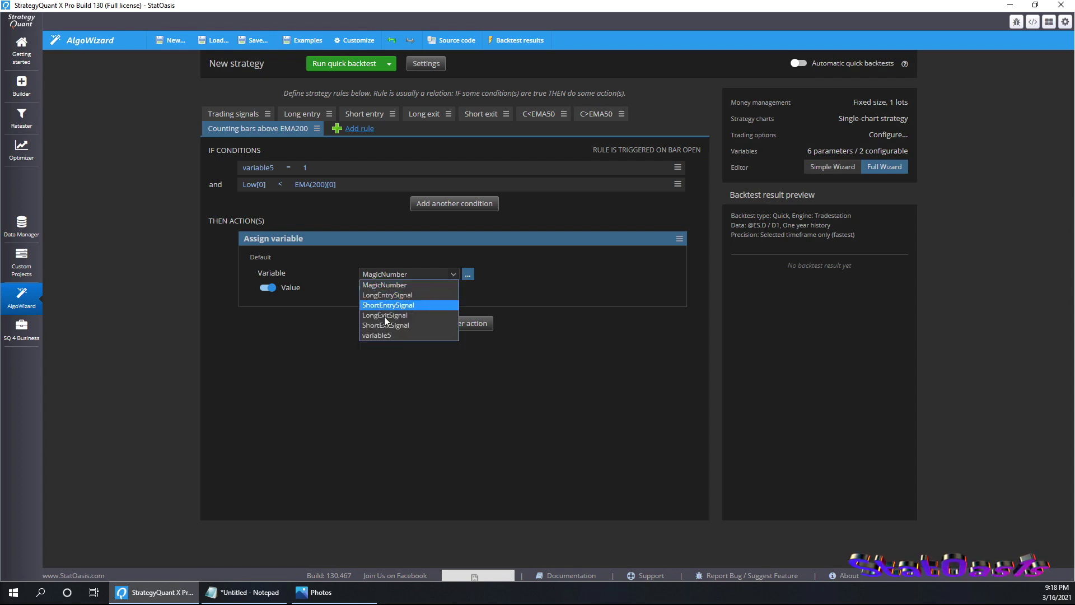
left_click(471, 277)
left_click(471, 277)
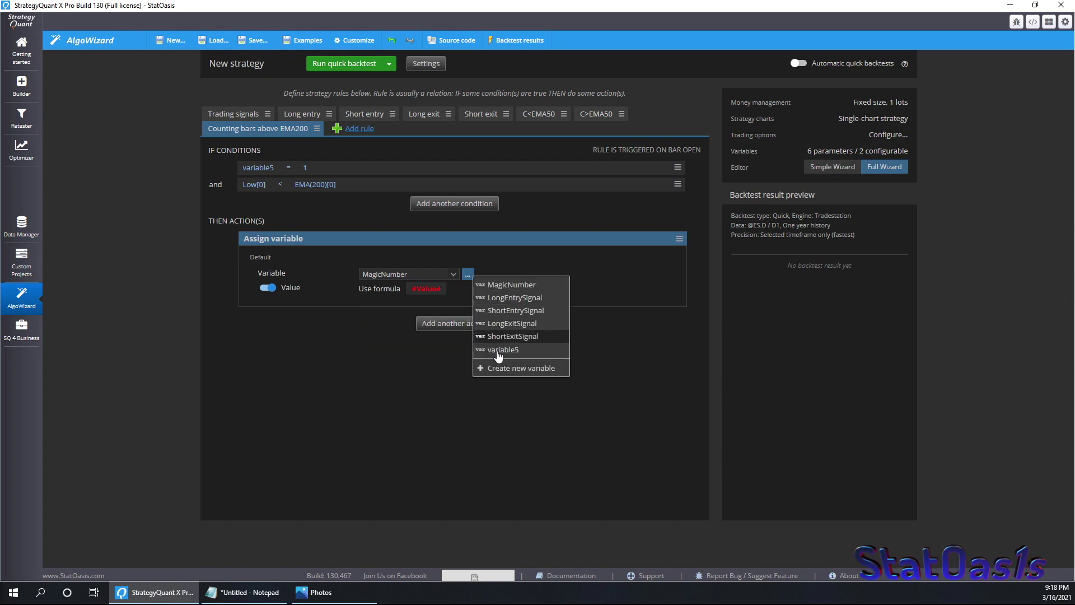
left_click(506, 369)
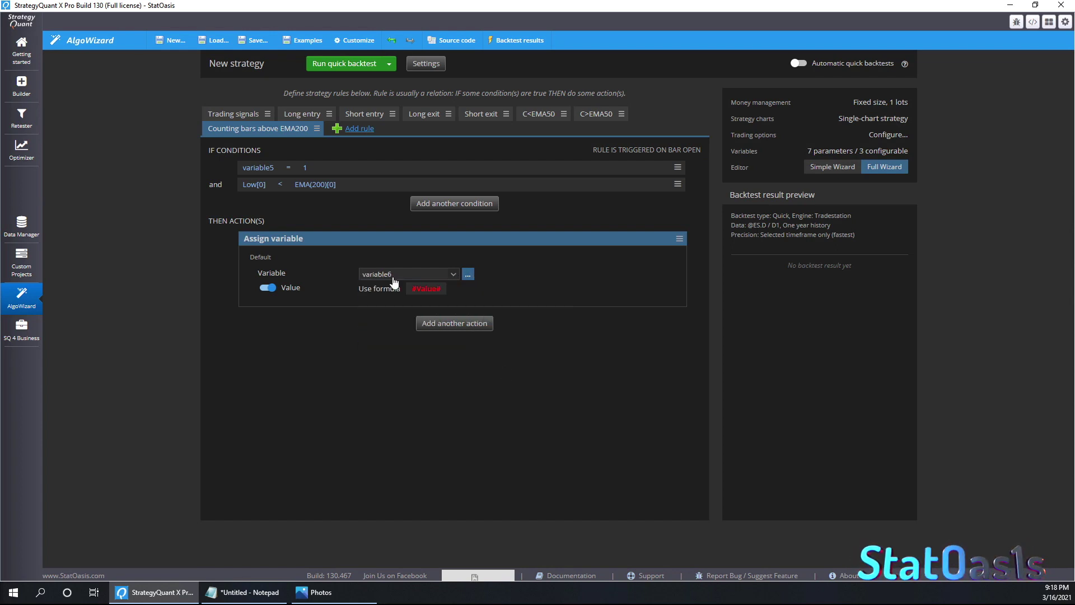
- Set the value formula of the Assign variable action to the integer variable variable6
left_click(426, 289)
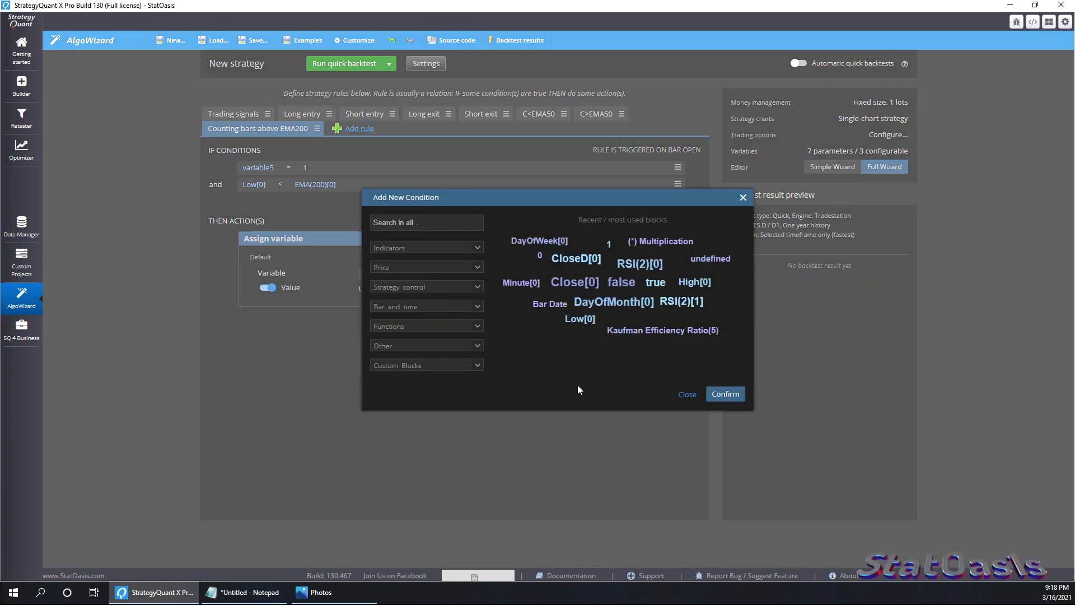
left_click(428, 347)
left_click(415, 355)
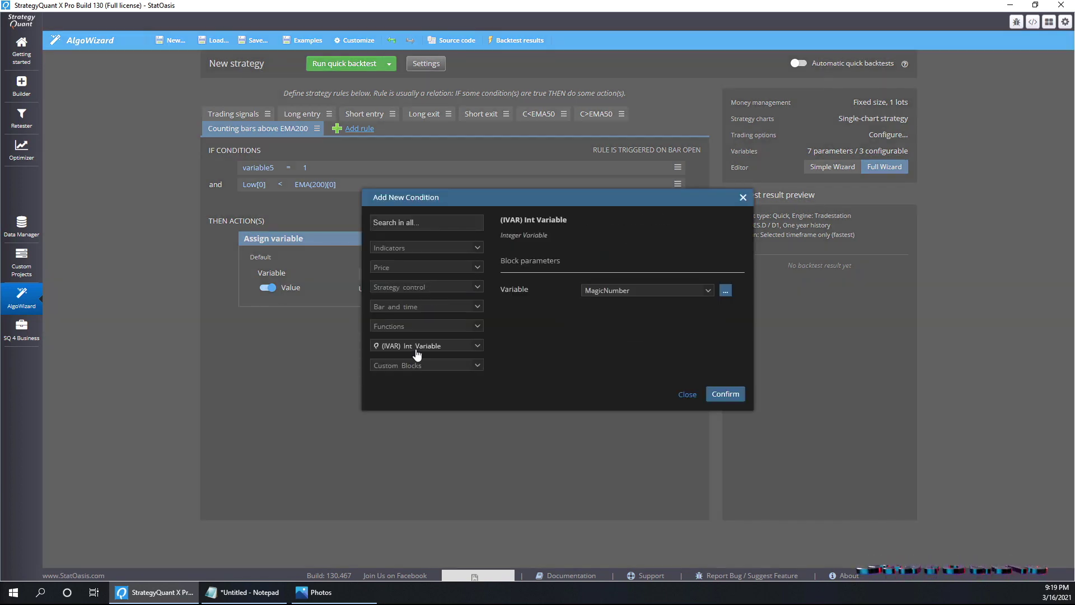
left_click(665, 295)
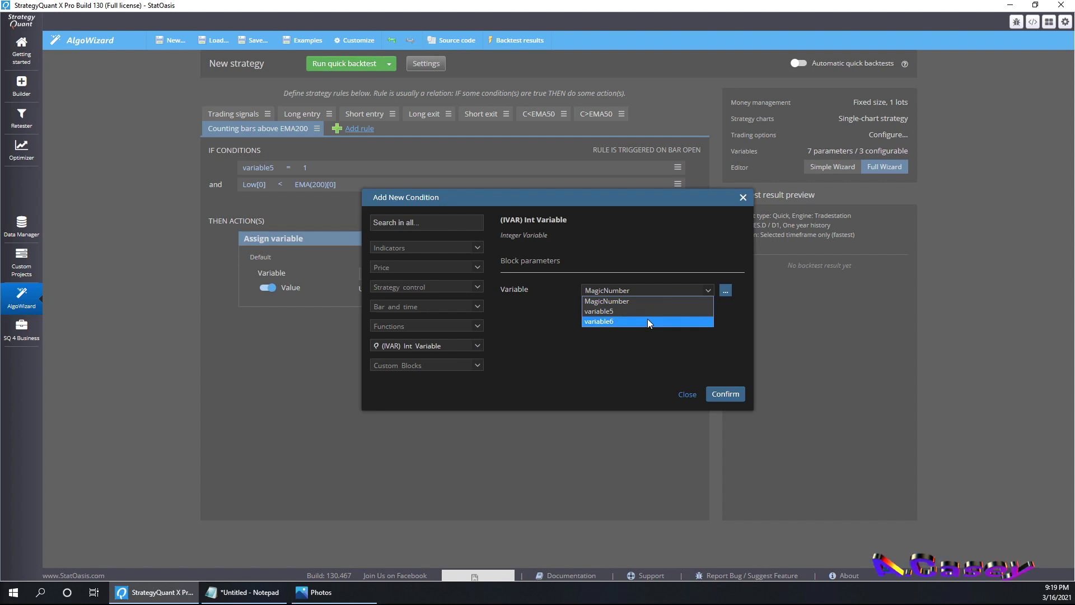
left_click(647, 318)
left_click(724, 395)
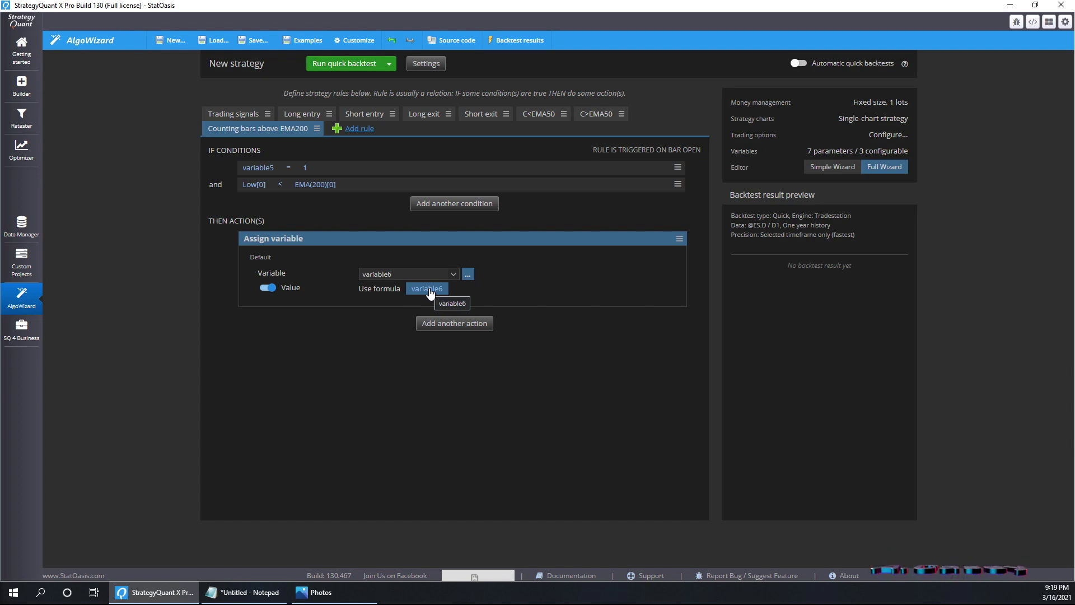
- Replace the value formula of the variable6 assignment with the Plus function
left_click(429, 289)
left_click(431, 346)
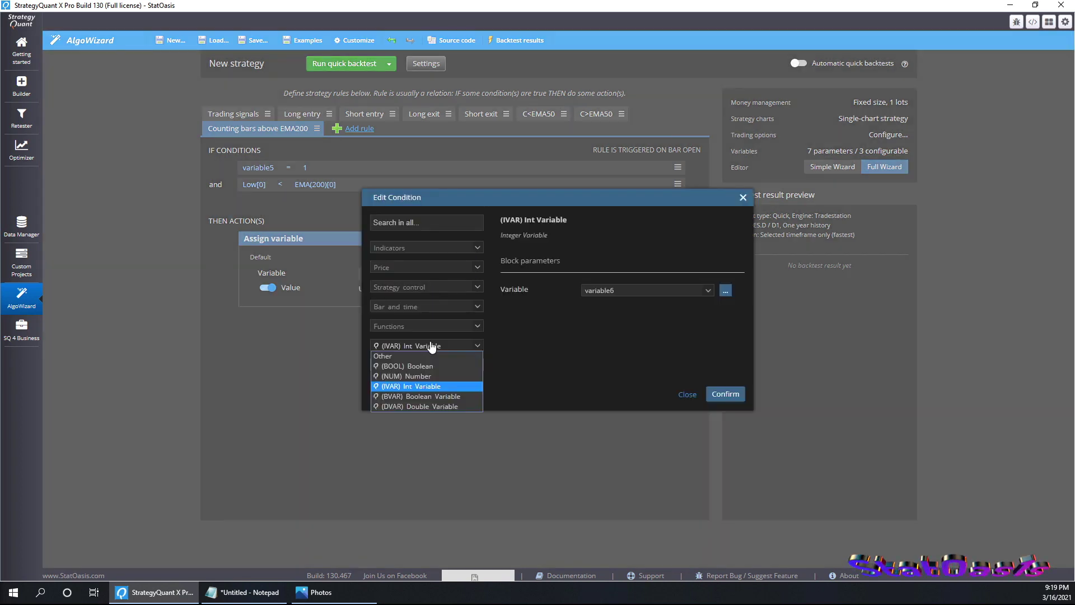
left_click(426, 326)
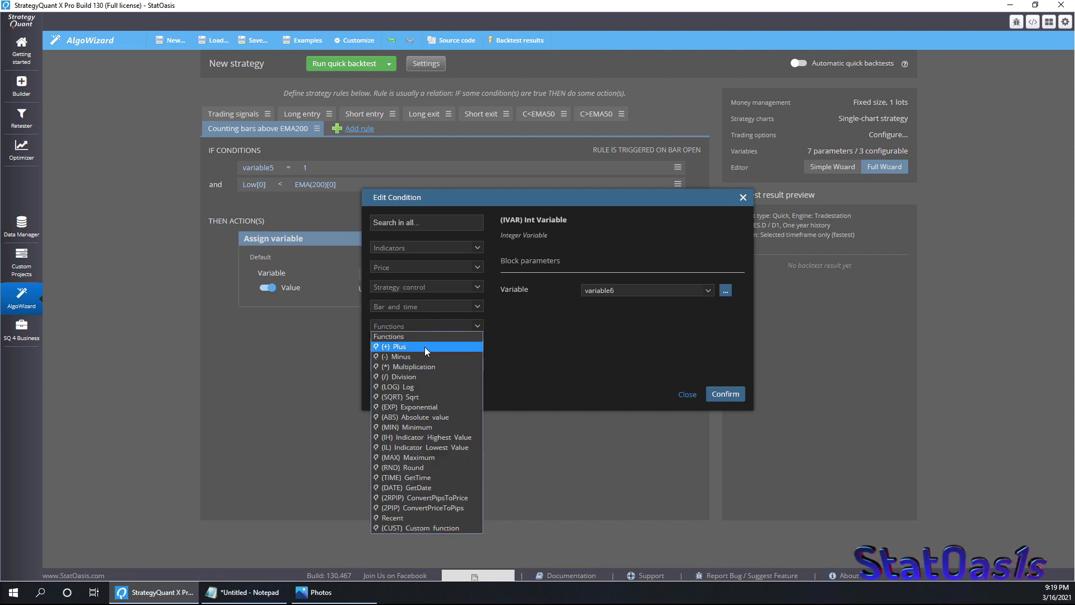
left_click(424, 347)
left_click(725, 394)
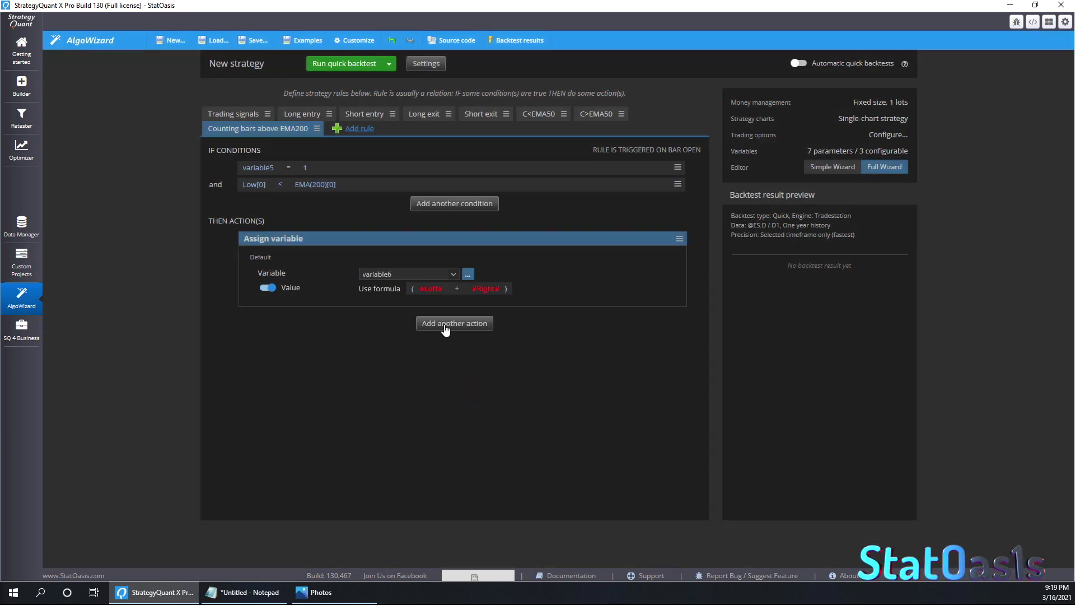
- Use the integer variable variable6 as the first operand of the Plus formula
left_click(486, 289)
left_click(427, 345)
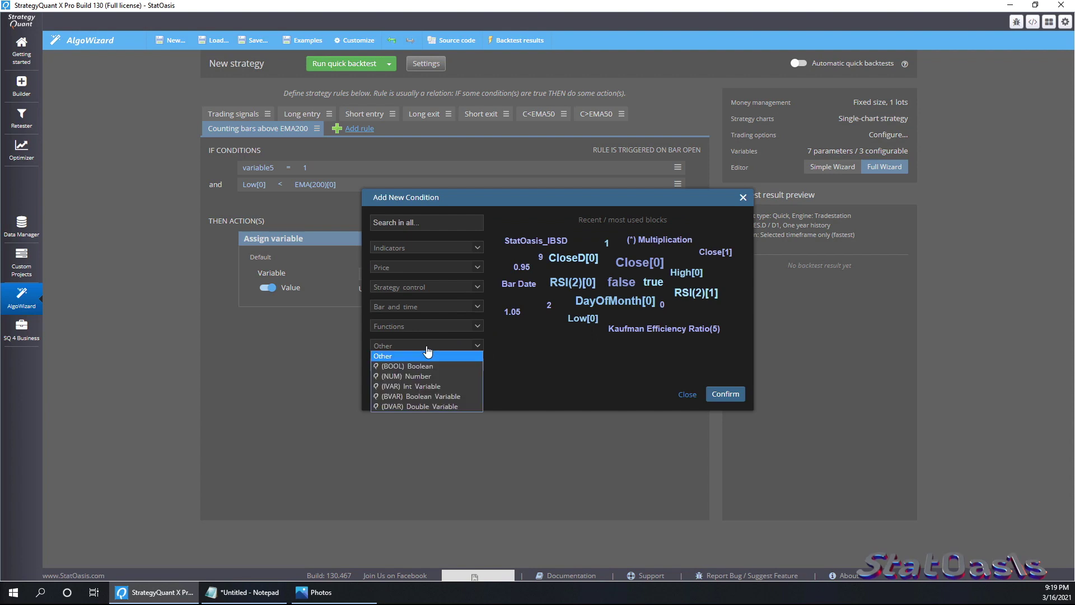
left_click(420, 386)
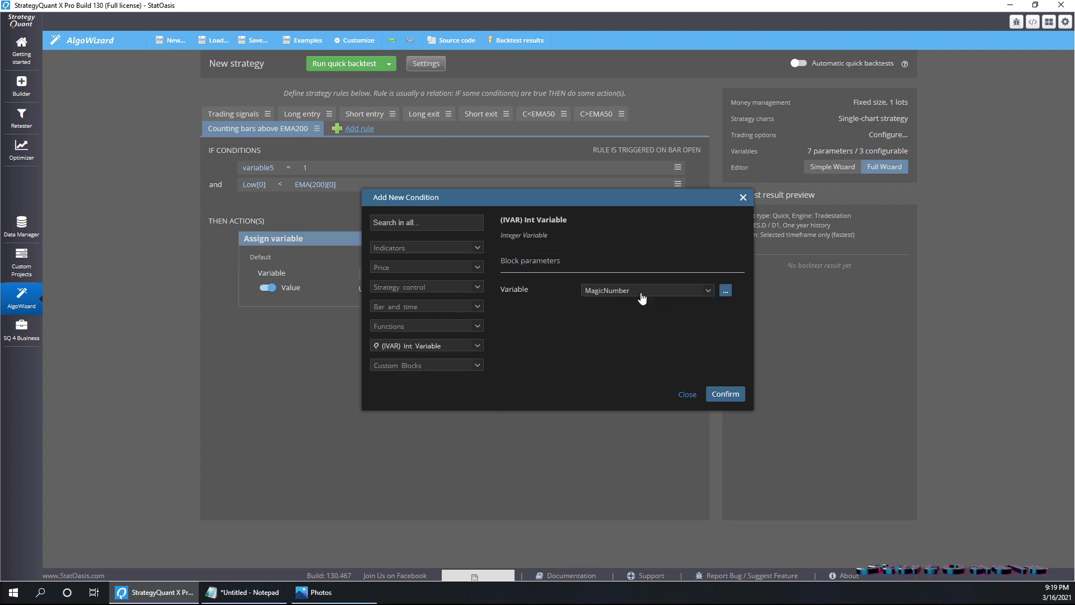
left_click(642, 298)
left_click(637, 318)
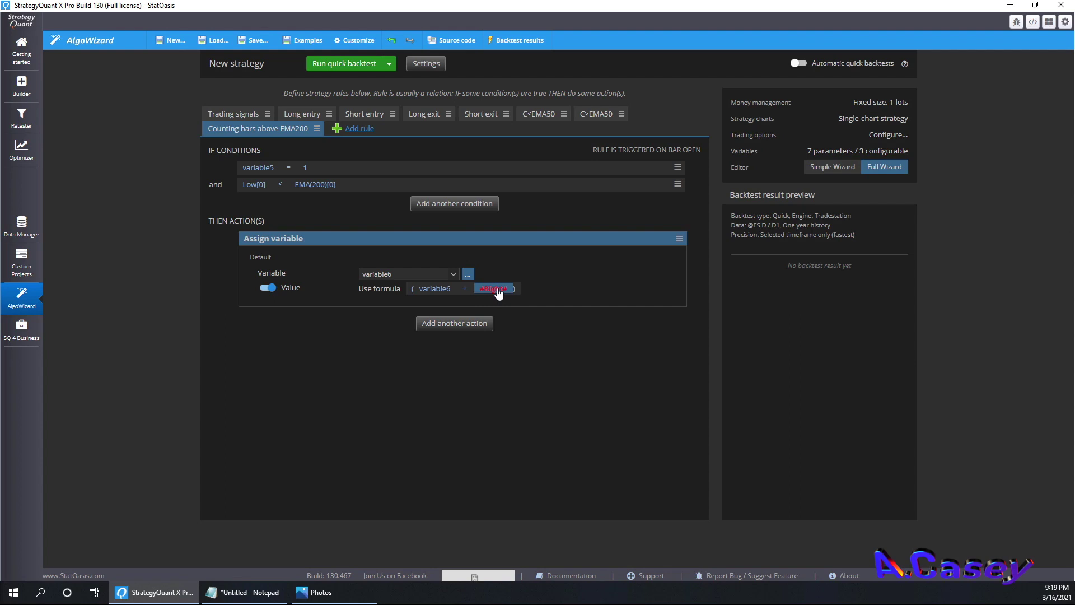
- Use the number constant 1 as the second operand of the Plus formula
left_click(499, 289)
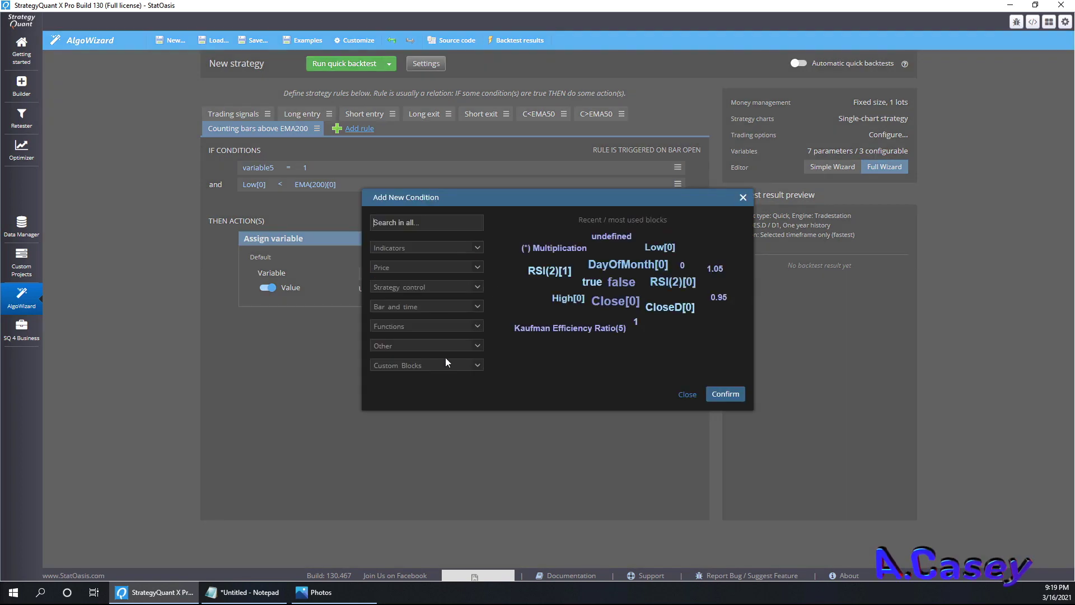
left_click(416, 350)
left_click(406, 374)
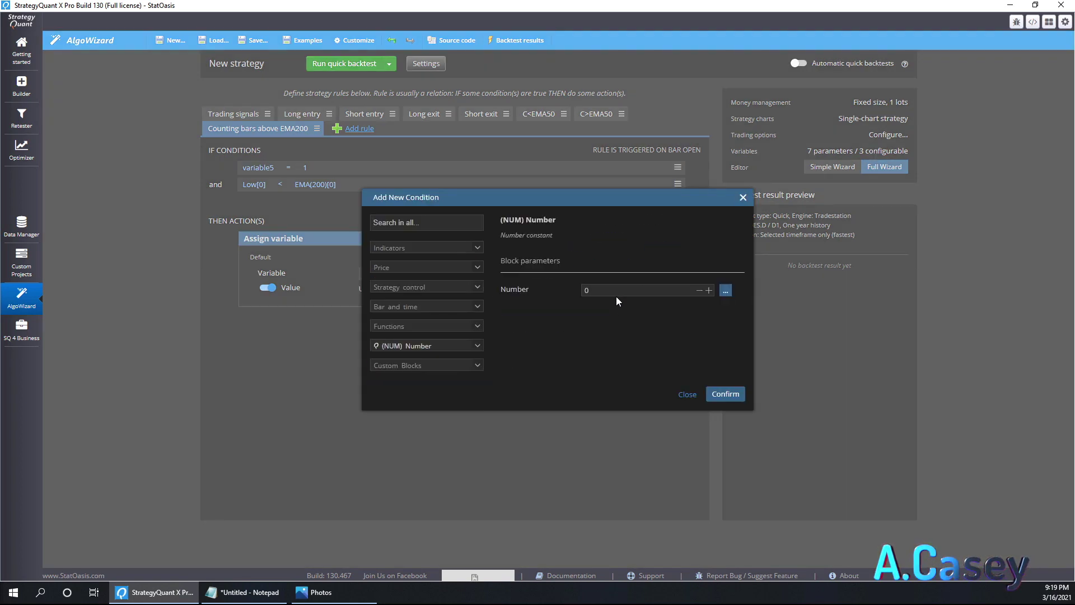
left_click(709, 290)
left_click(725, 393)
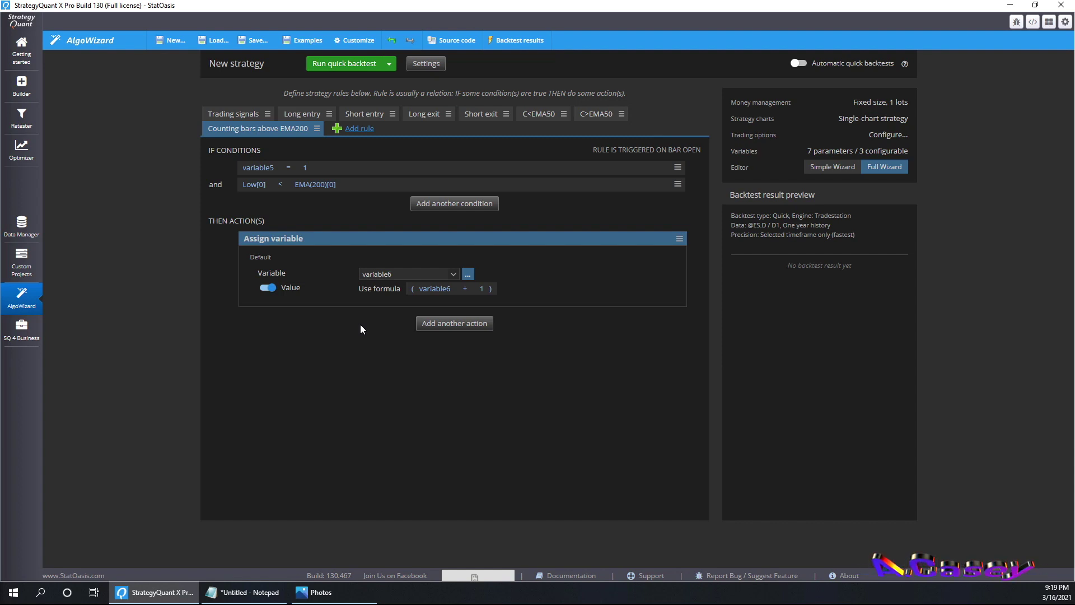
- Consult the chart picture in Photos, and add a second Assign variable action to the C>EMA50 rule in StrategyQuant X
left_click(335, 592)
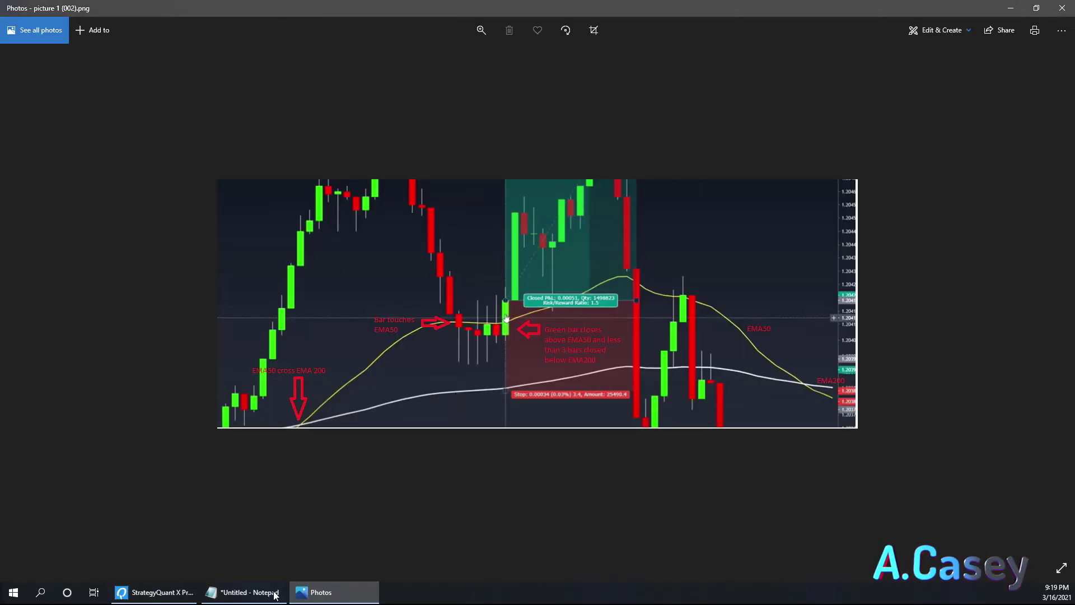
left_click(156, 591)
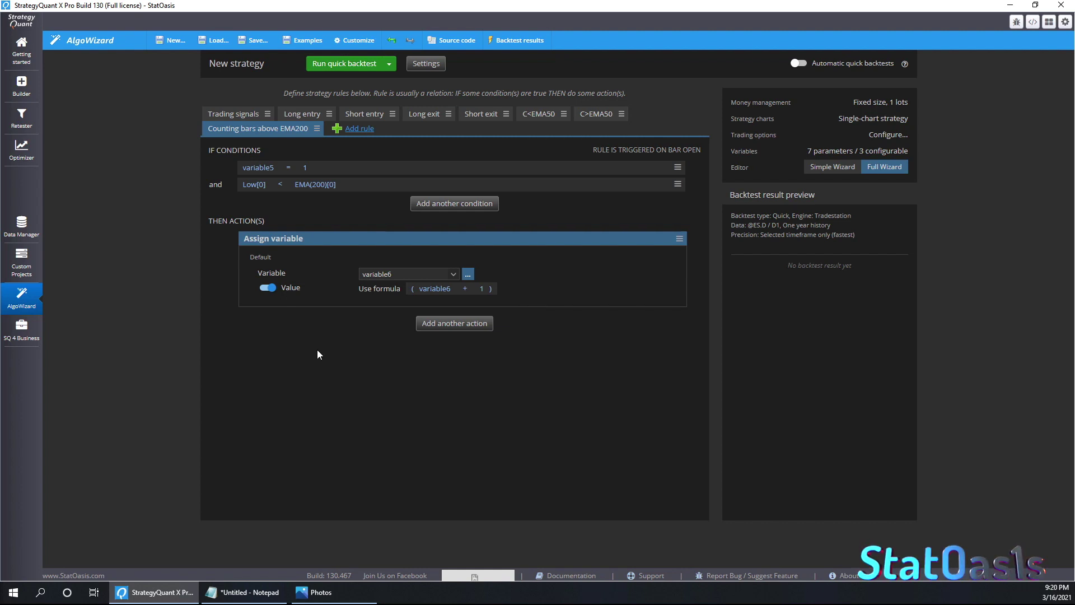
left_click(334, 591)
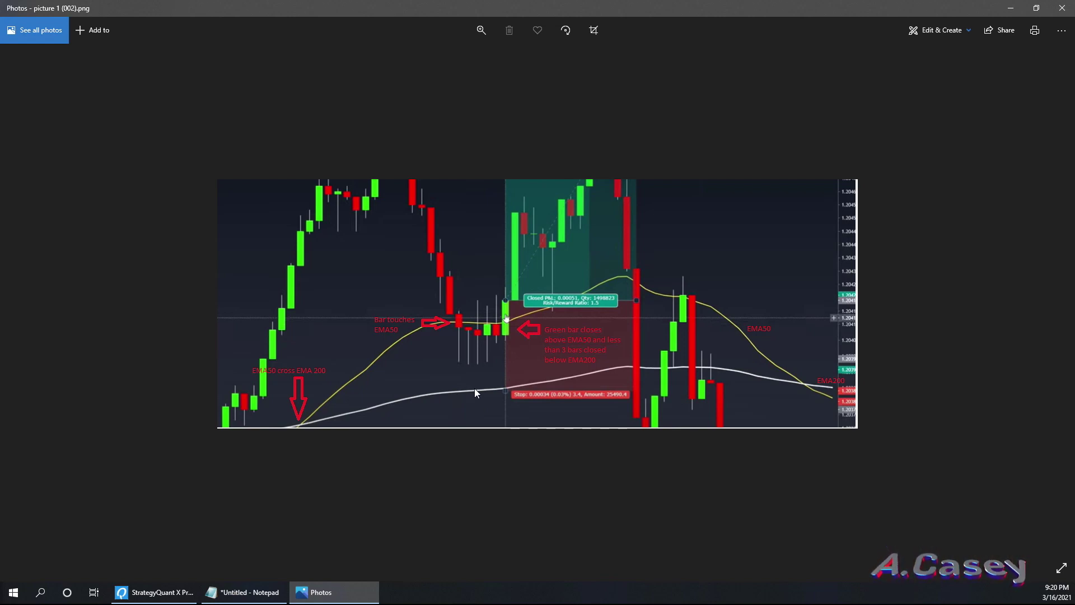
left_click(168, 592)
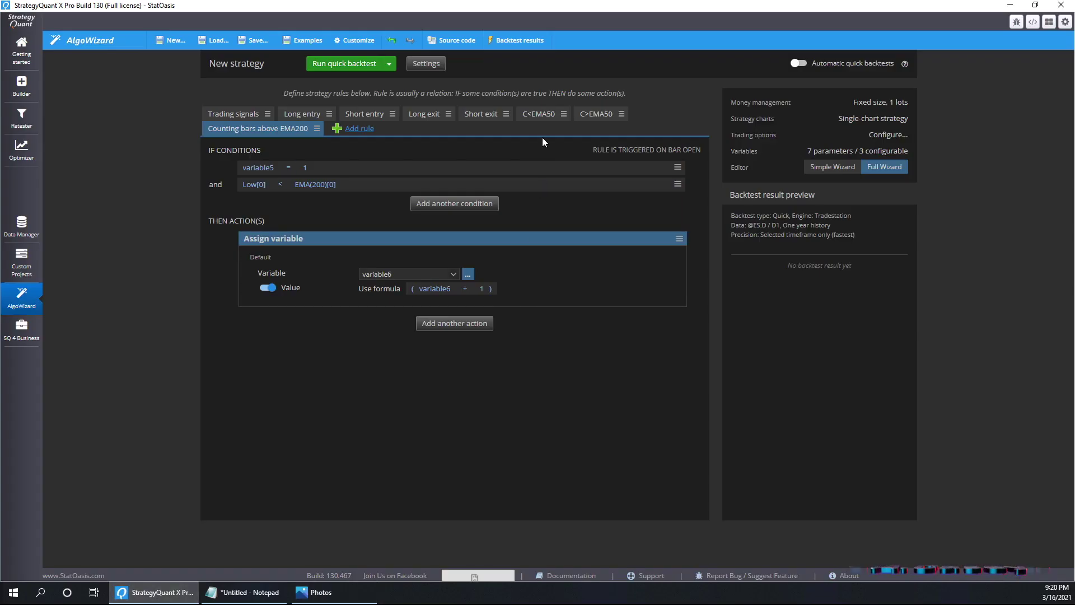
left_click(588, 115)
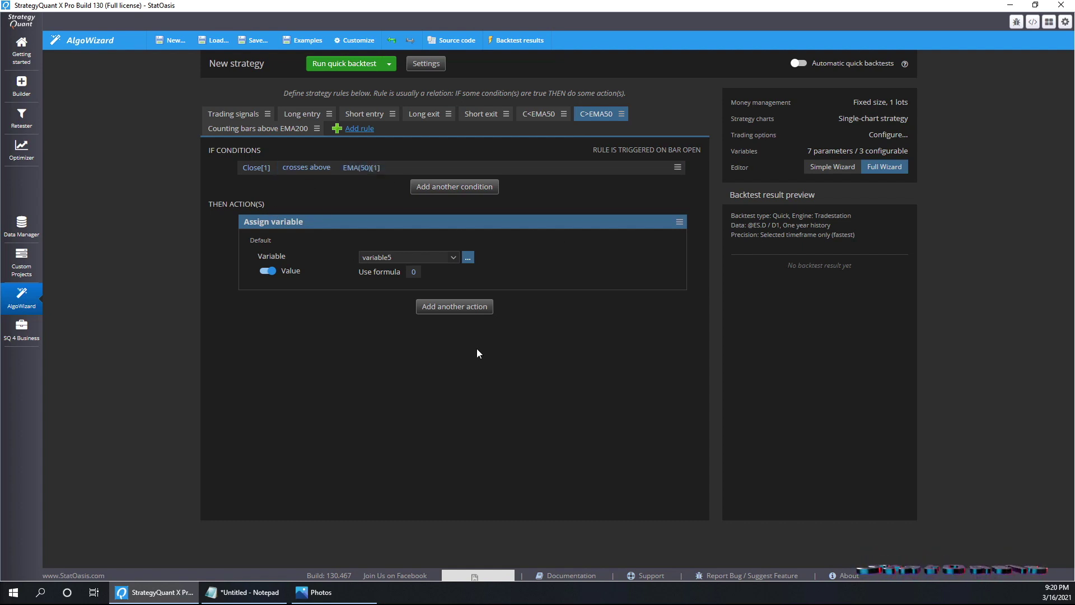
left_click(459, 311)
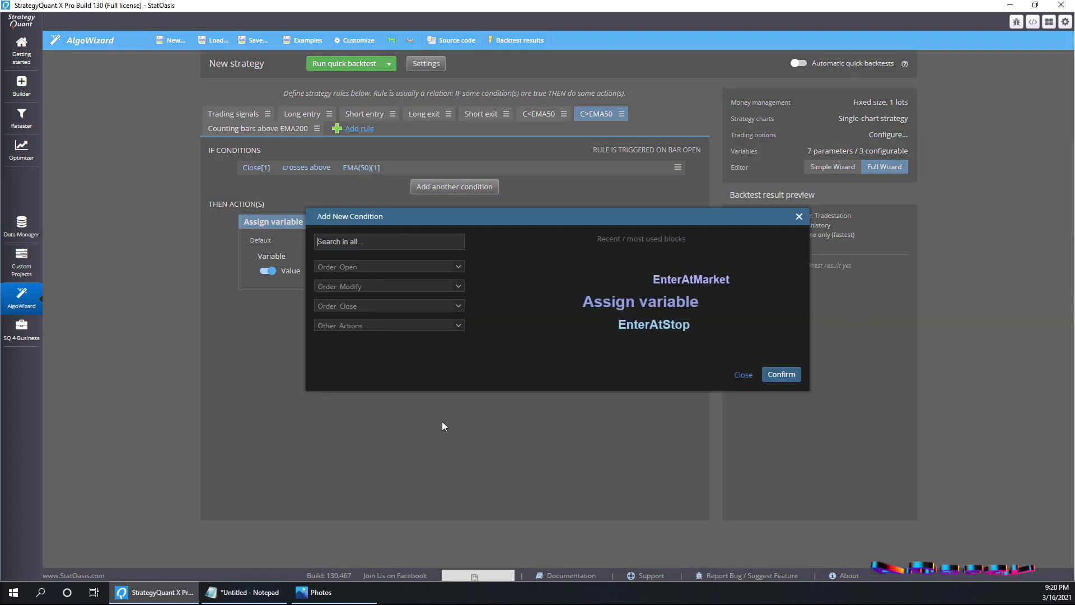
left_click(378, 327)
left_click(386, 346)
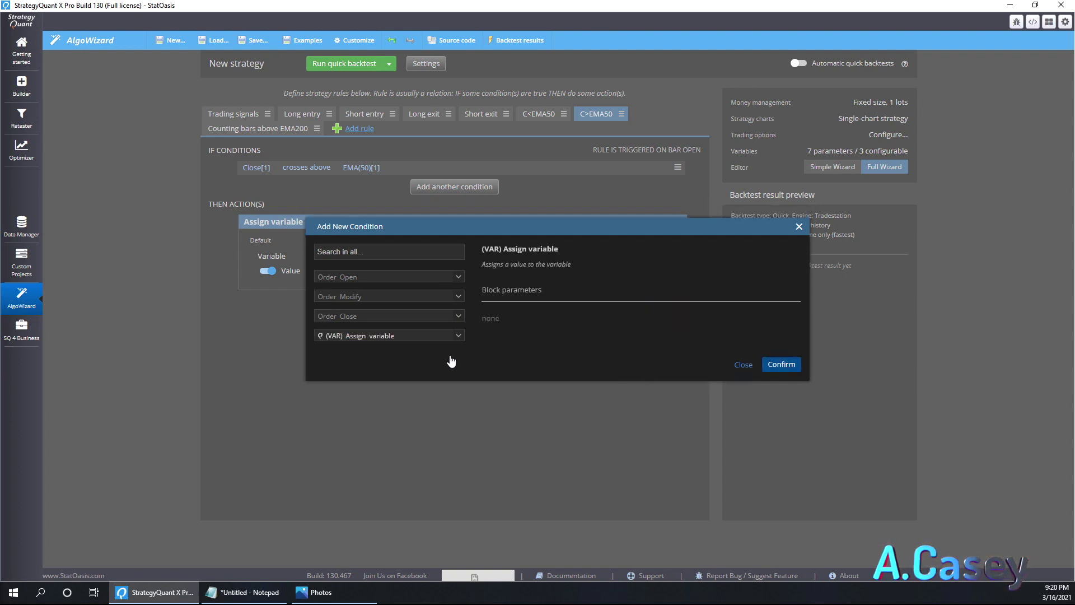
key("Return")
- Set the value of the second Assign variable action in the C>EMA50 rule to the number constant 0
left_click(417, 359)
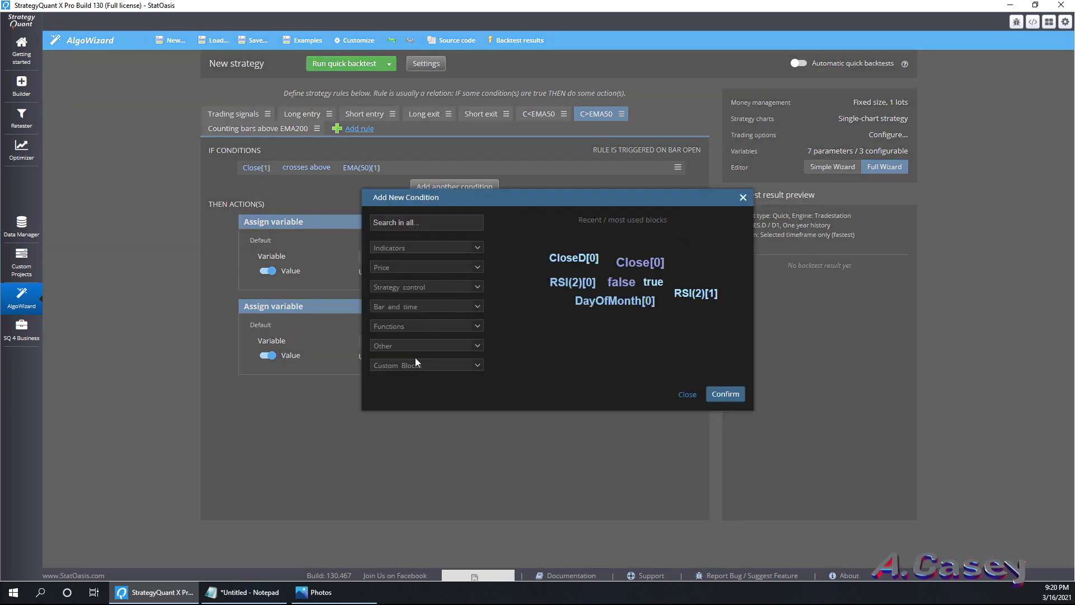
left_click(406, 346)
left_click(408, 365)
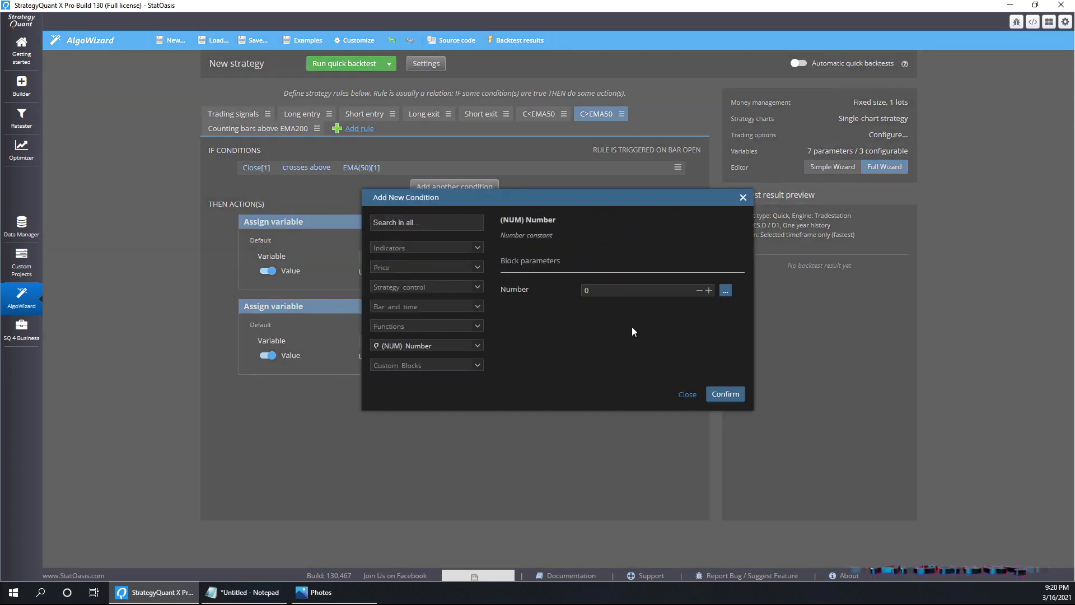
left_click(728, 392)
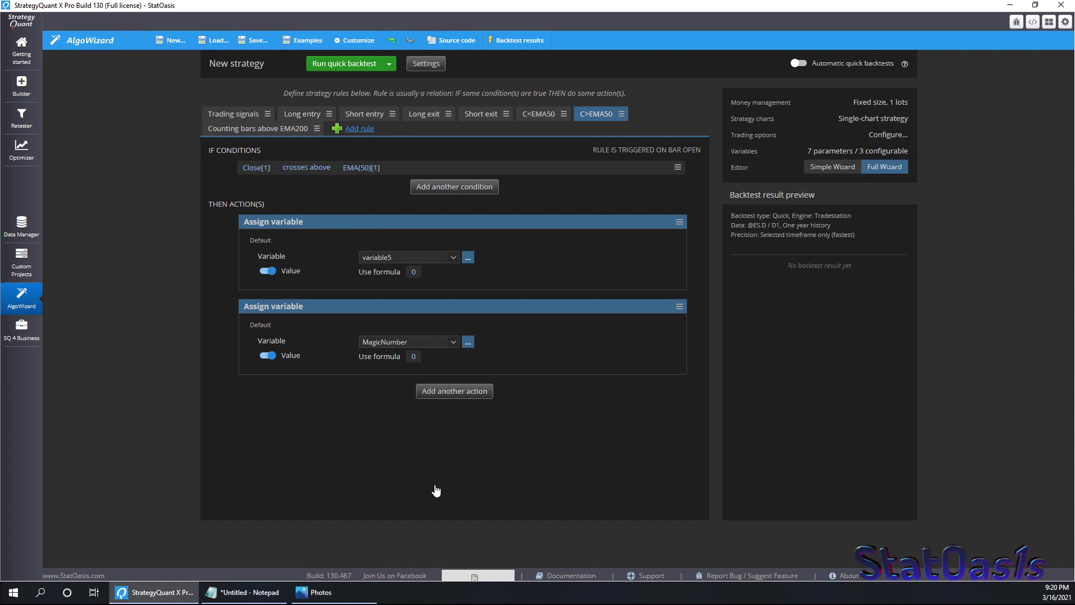
- Review the EMA50 crossing rules, the bar-counting rule and the long entry signal against the strategy description in Notepad
left_click(533, 114)
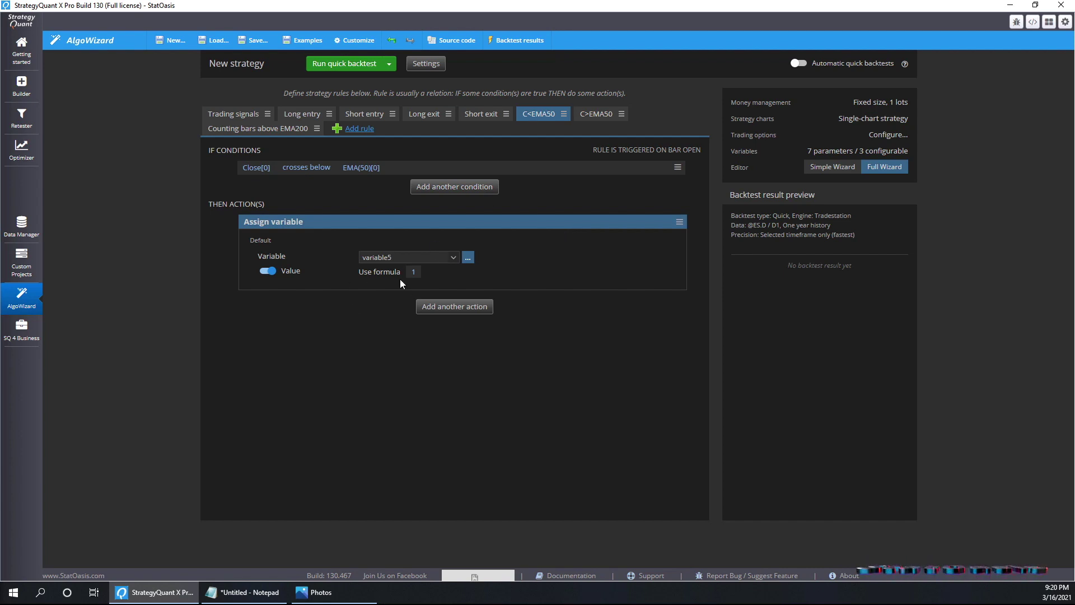
left_click(593, 115)
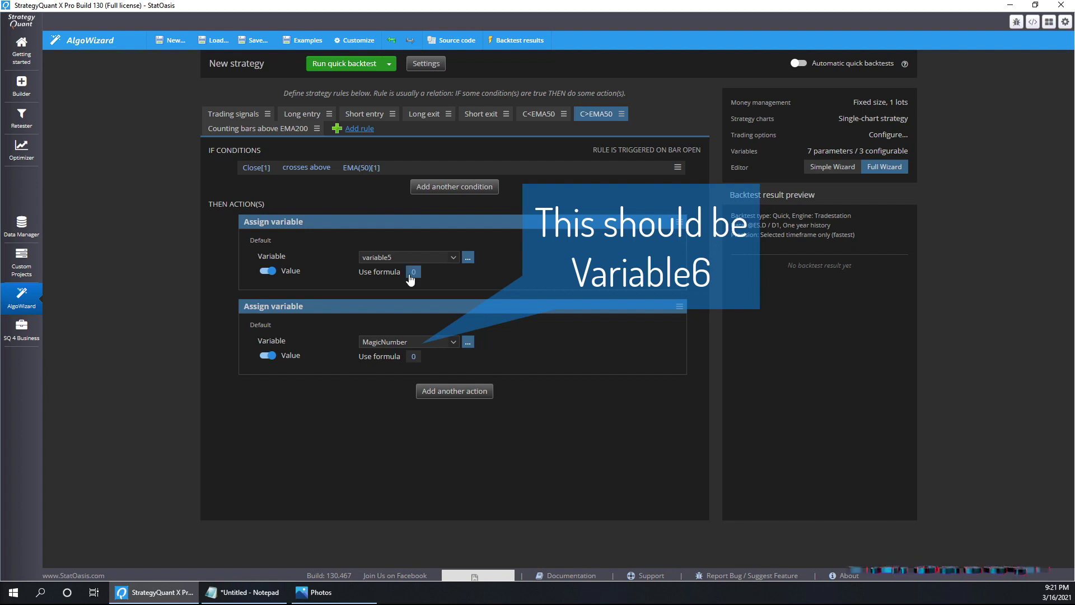
left_click(413, 356)
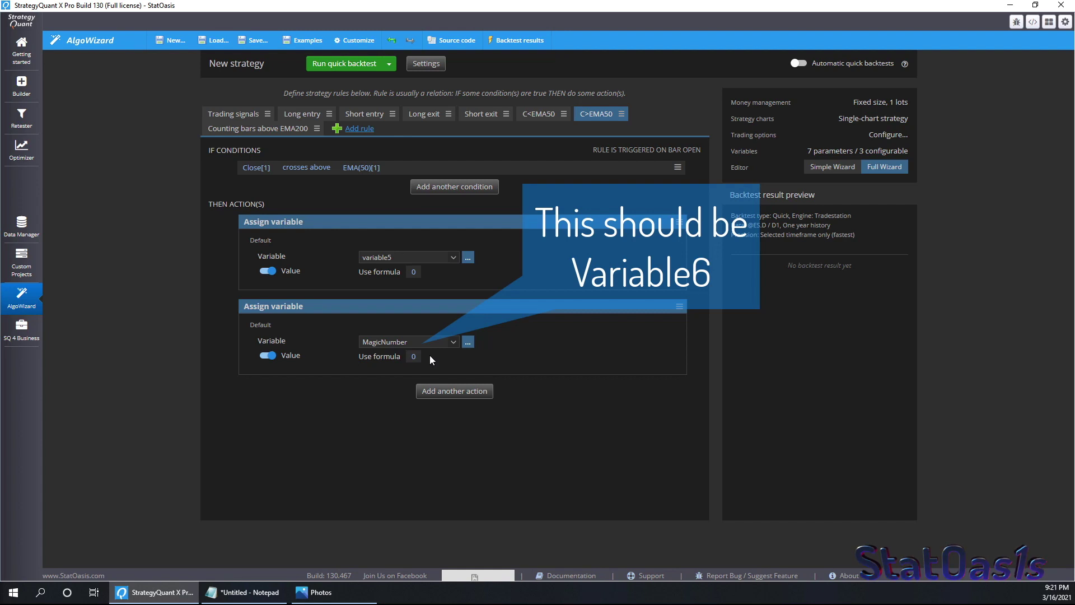
left_click(261, 129)
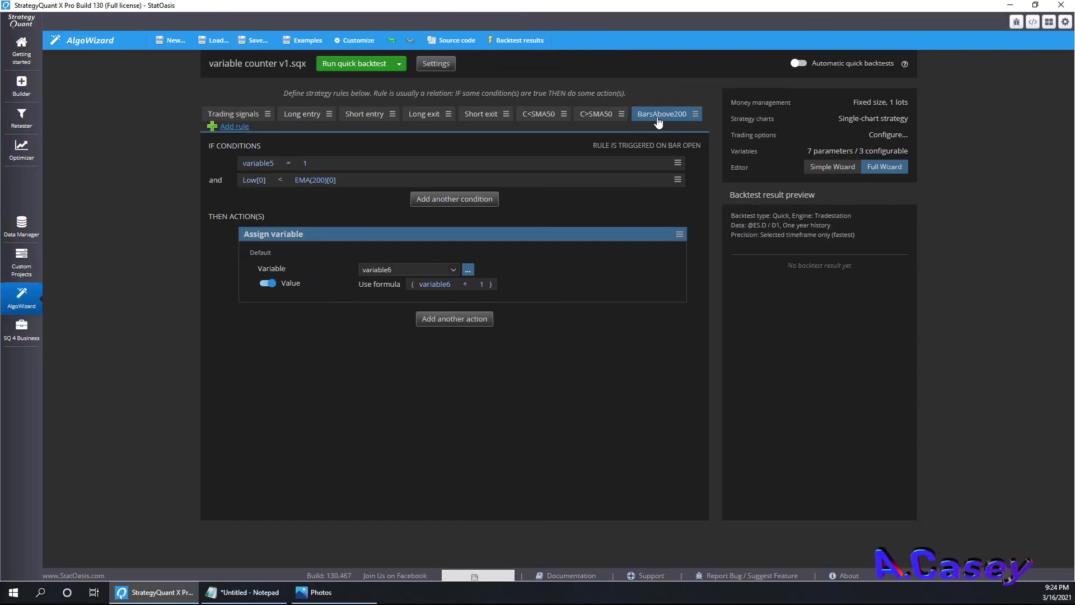
left_click(244, 115)
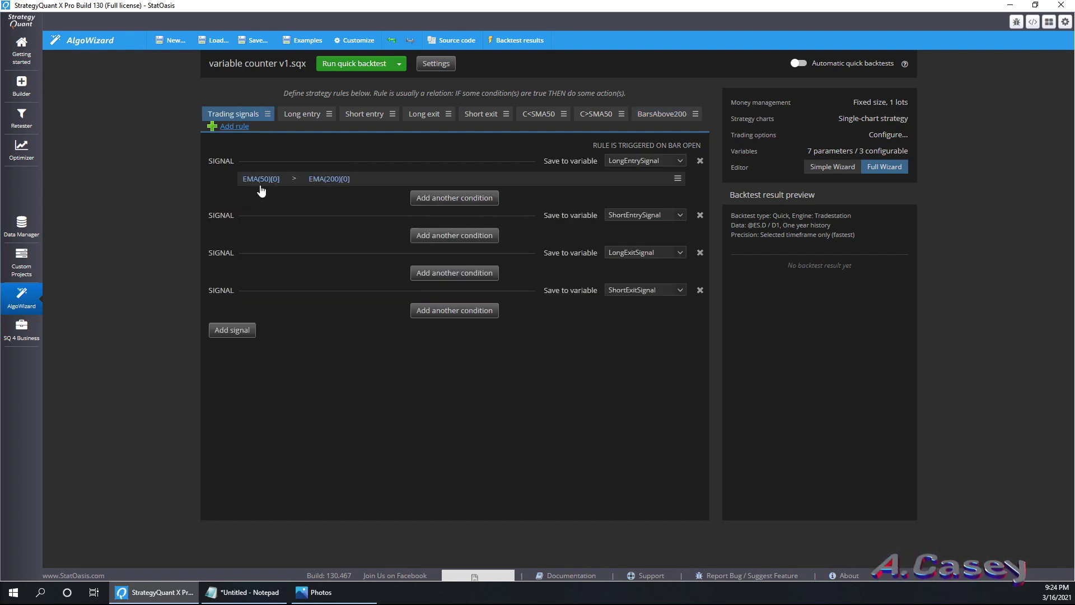
left_click(269, 595)
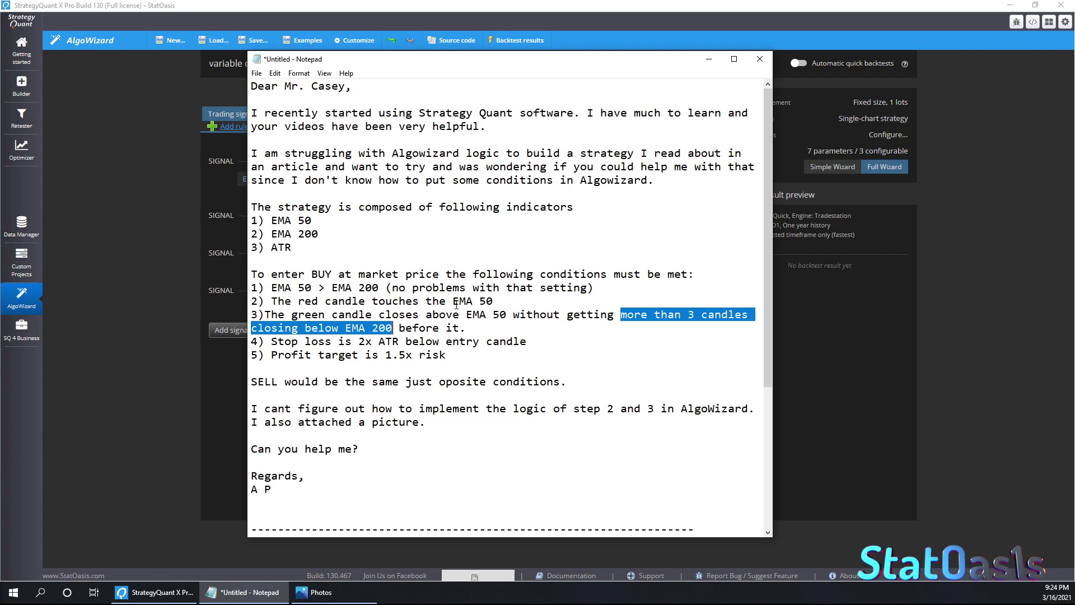
left_click(172, 599)
left_click(552, 118)
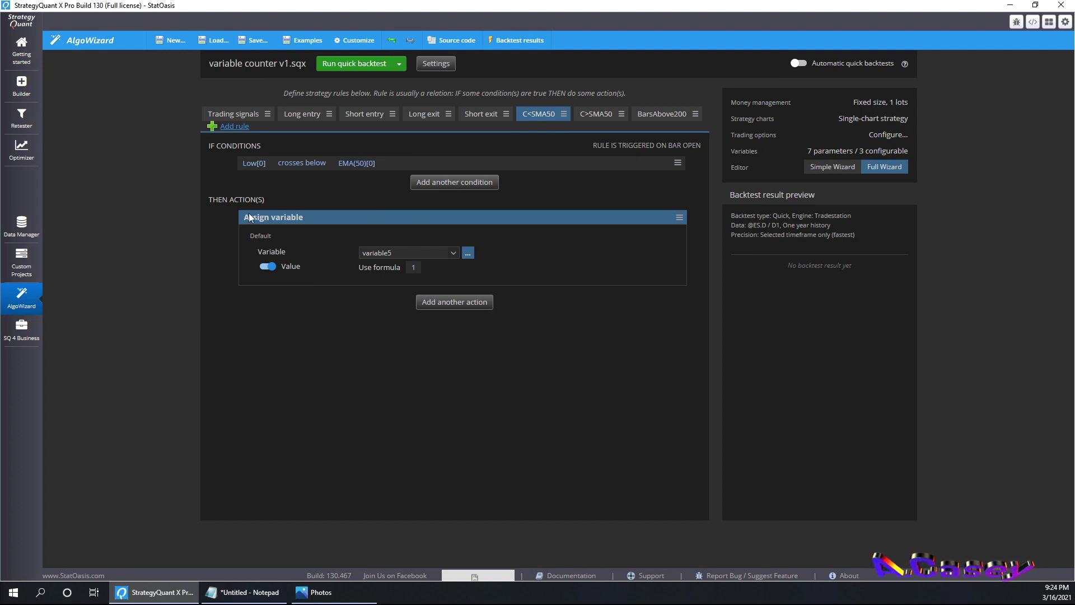
- Add a condition based on the integer variable variable5 to the long entry signal in the trading signals
left_click(232, 114)
left_click(429, 200)
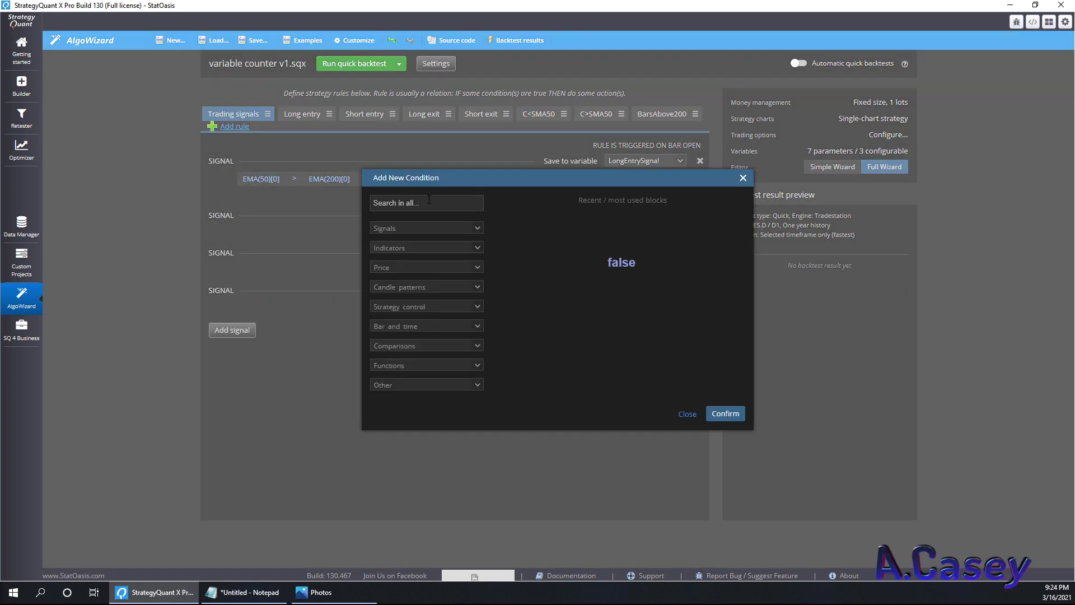
left_click(417, 390)
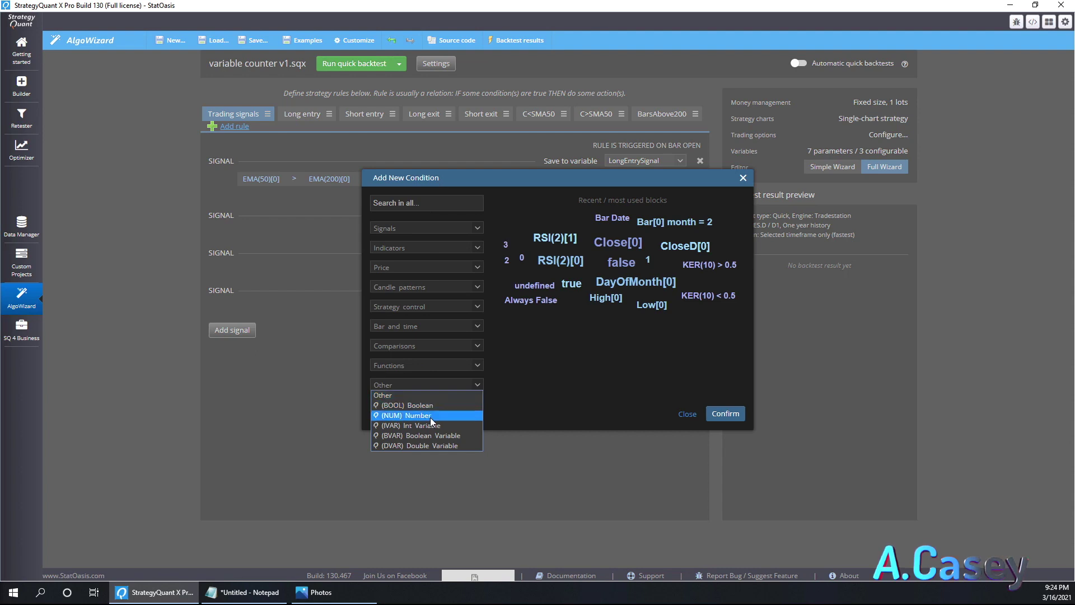
left_click(442, 428)
left_click(661, 276)
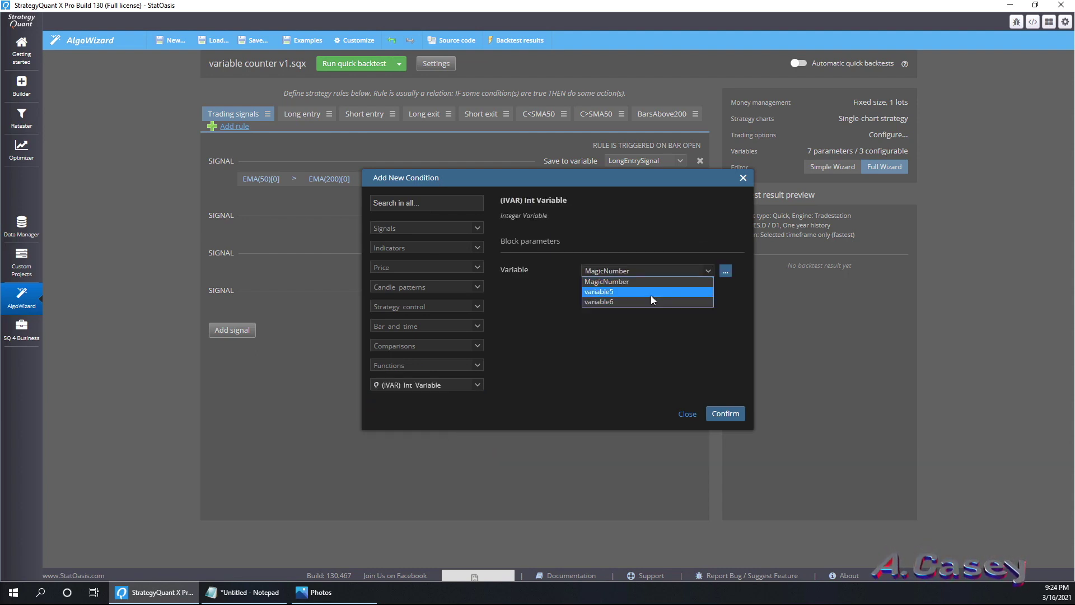
left_click(651, 295)
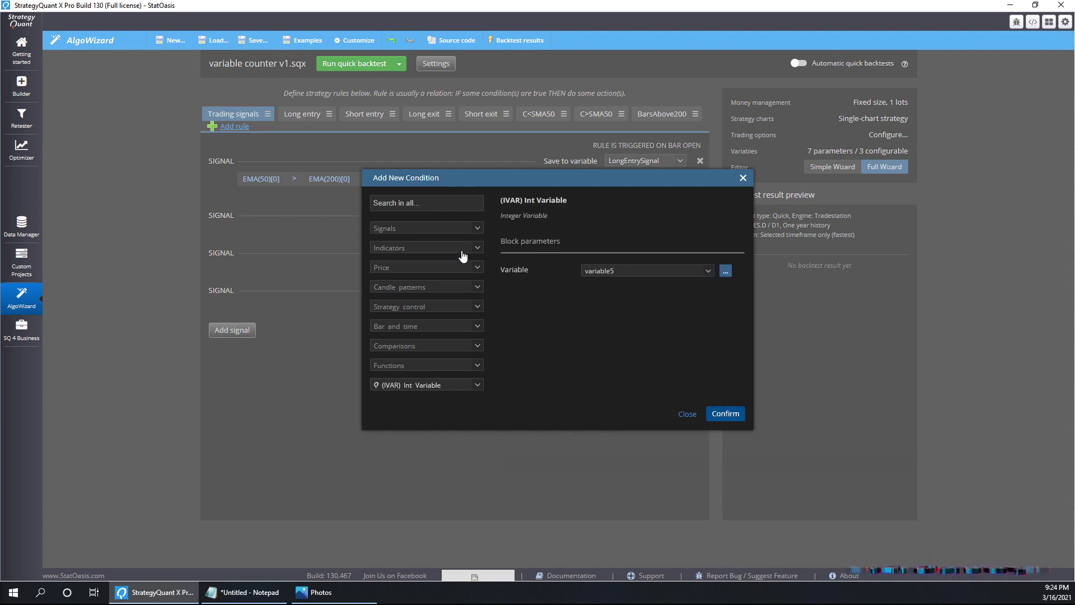
key("Return")
- Change the variable5 condition's comparison to Equals and its number constant to 1
left_click(286, 197)
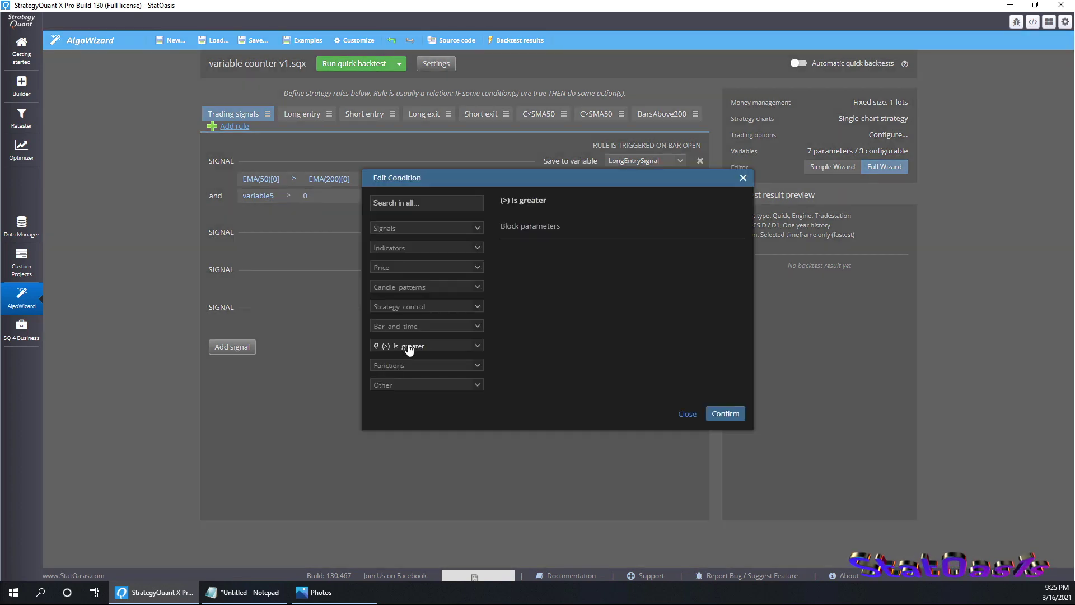
left_click(408, 346)
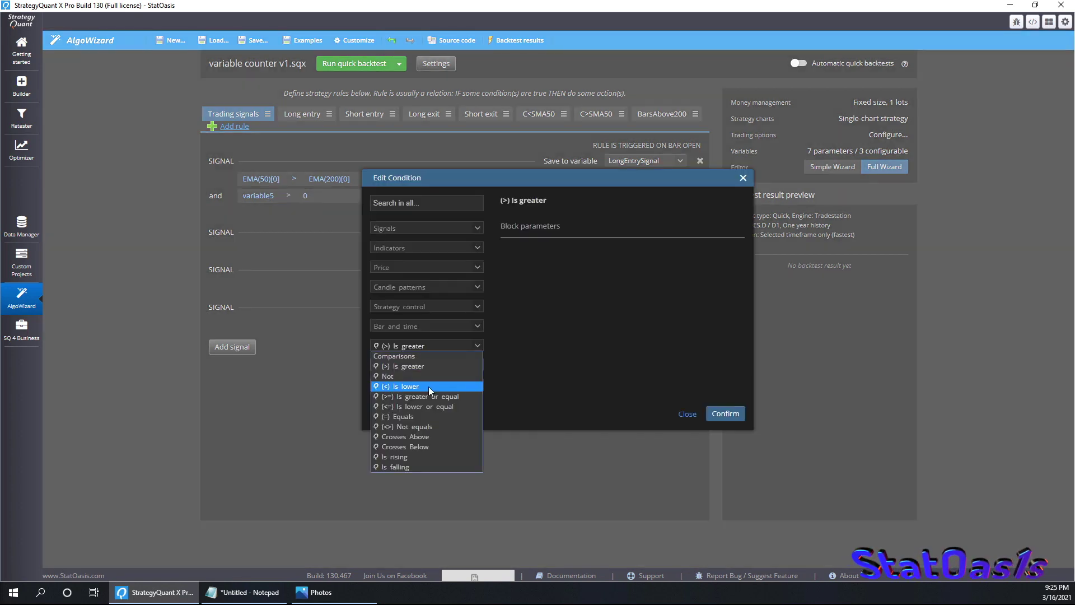
left_click(414, 416)
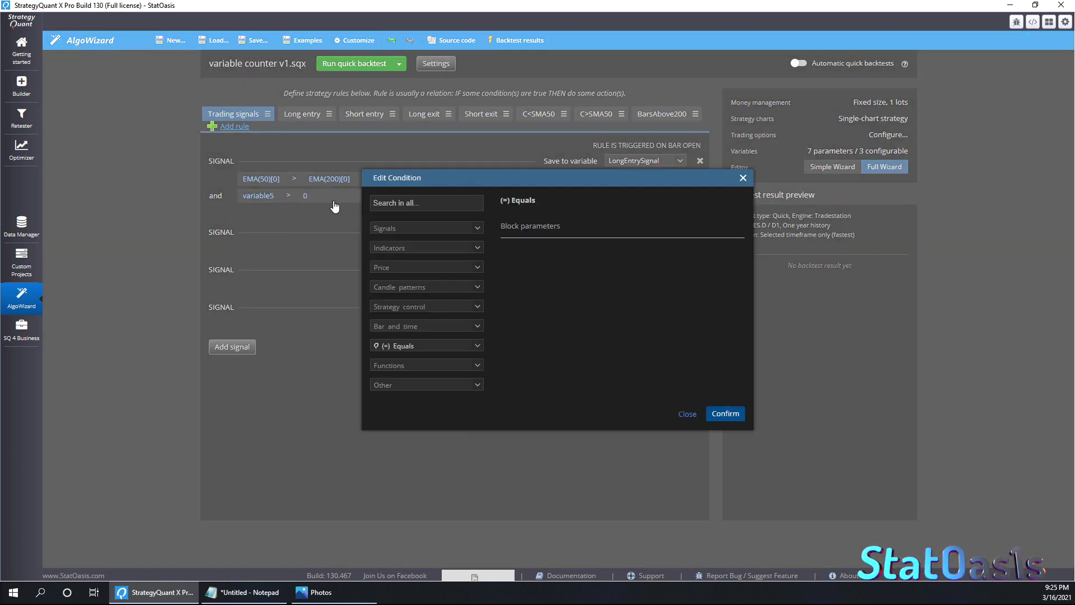
key("Return")
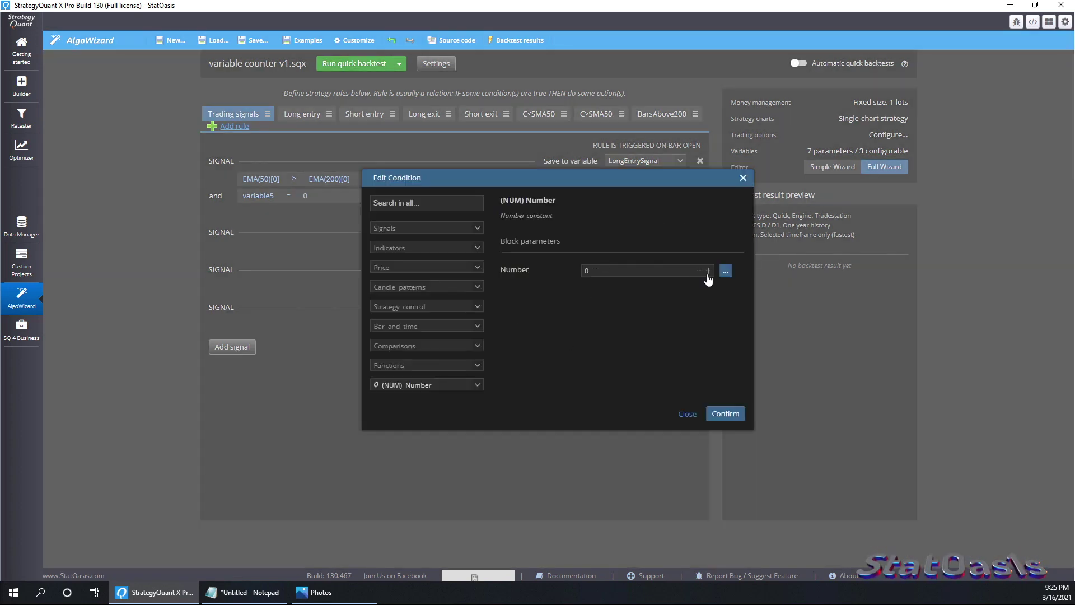
left_click(708, 271)
left_click(725, 415)
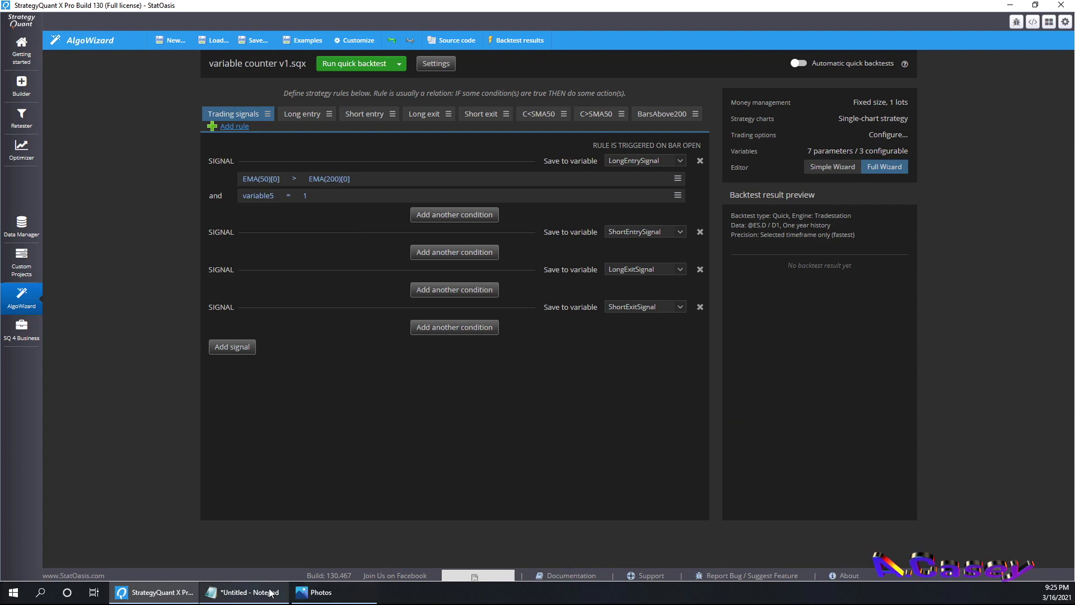
- Consult the green-candle rule in Notepad, and add a Close price condition to the long entry signal in StrategyQuant X
left_click(249, 591)
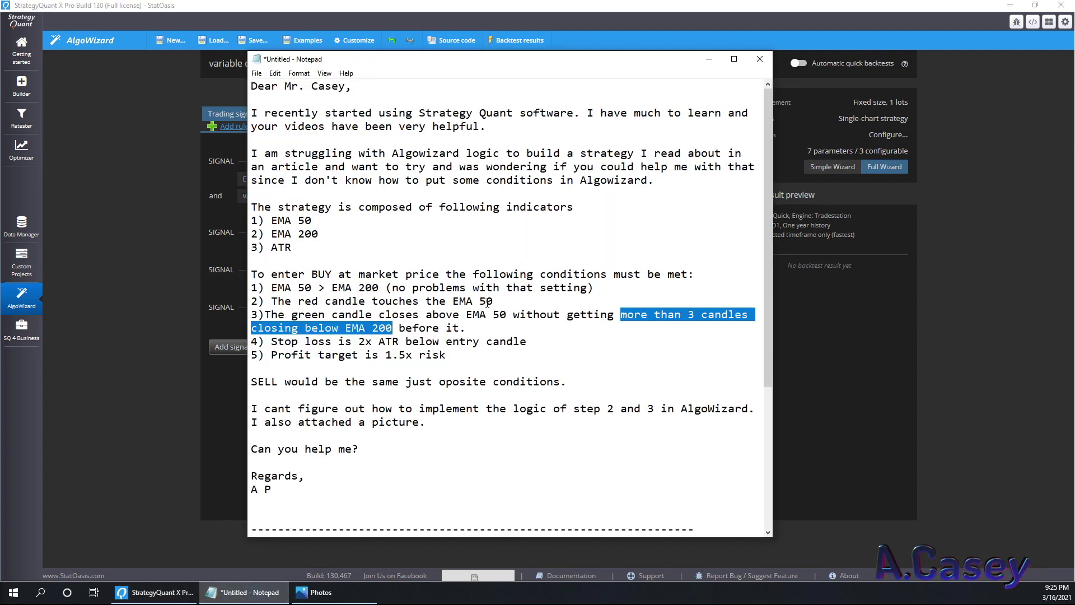
left_click_drag(488, 302, 507, 319)
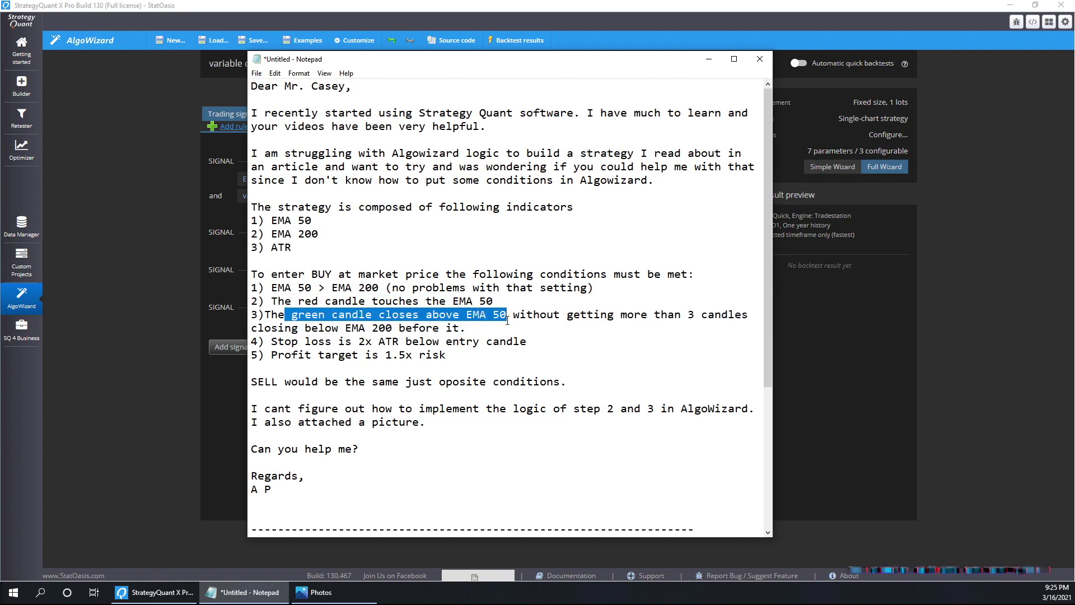
left_click(154, 592)
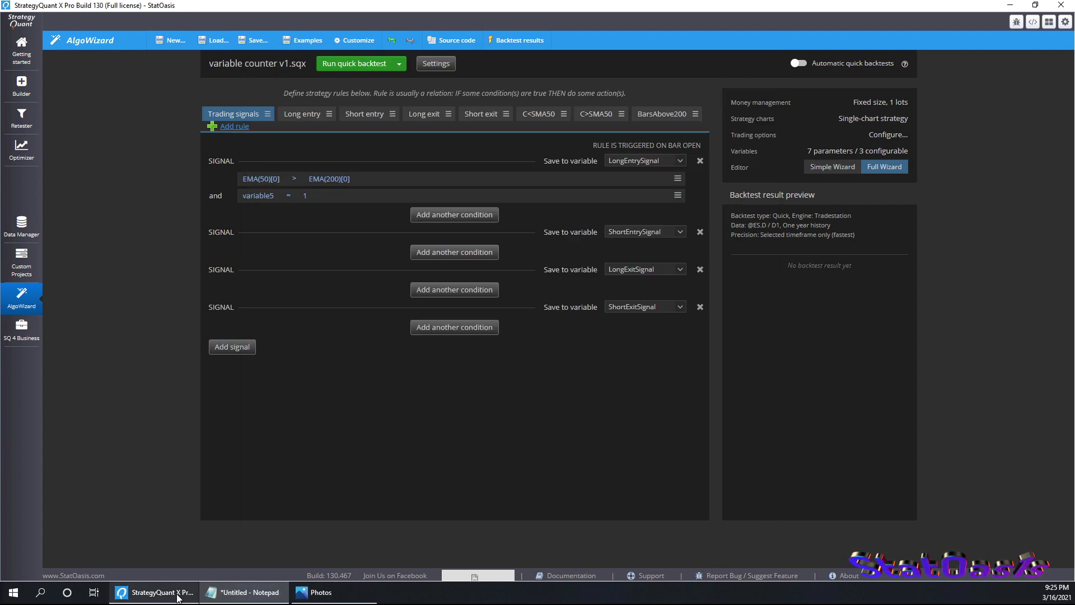
left_click(446, 218)
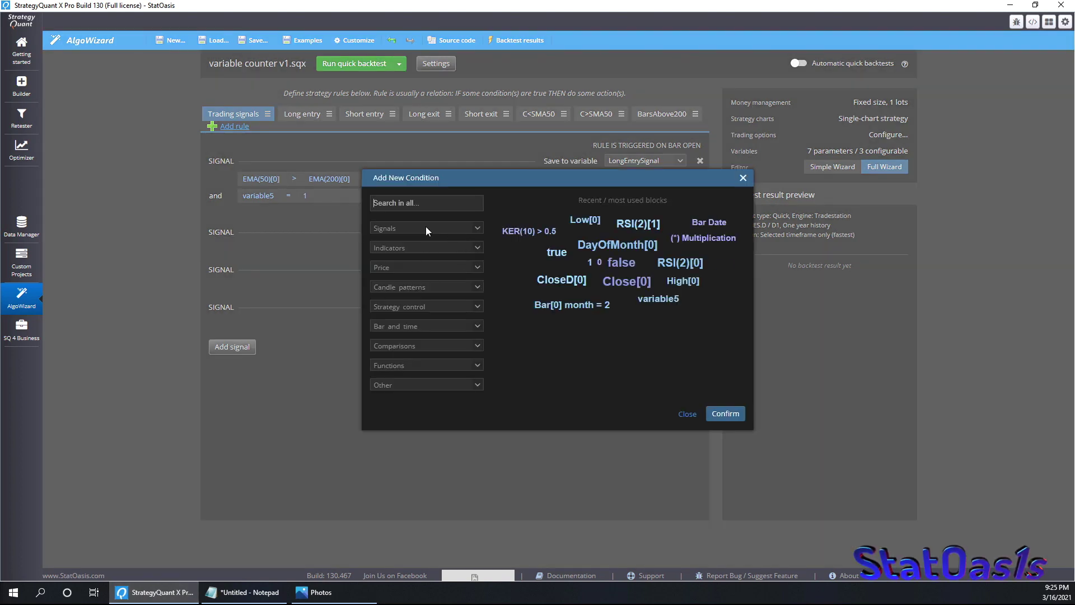
left_click(409, 267)
left_click(405, 459)
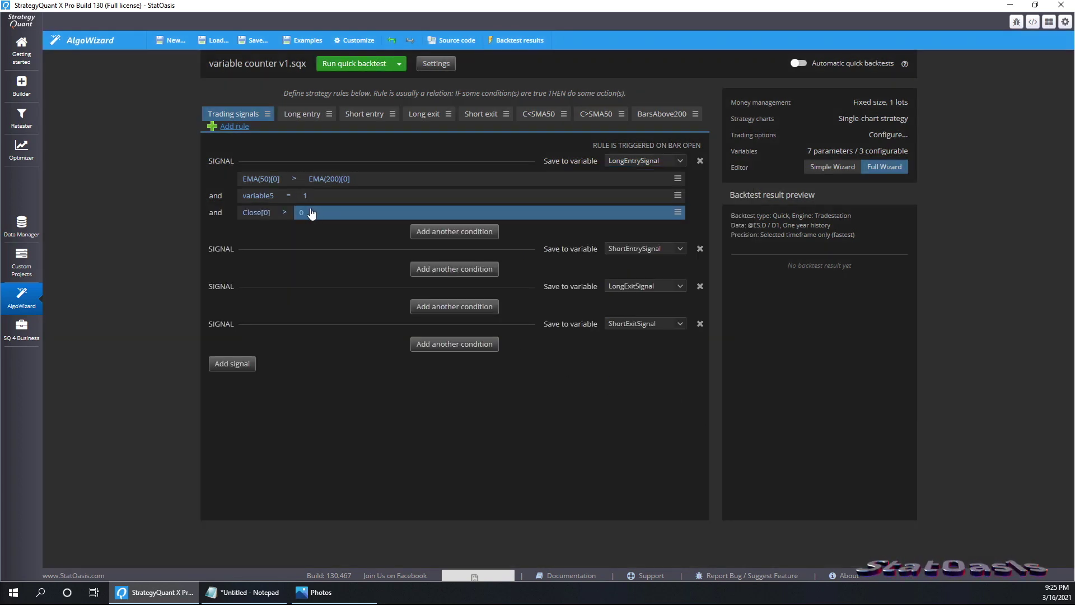
- Compare the Close condition with an Exponential Moving Average of period 50 and shift 0
left_click(307, 212)
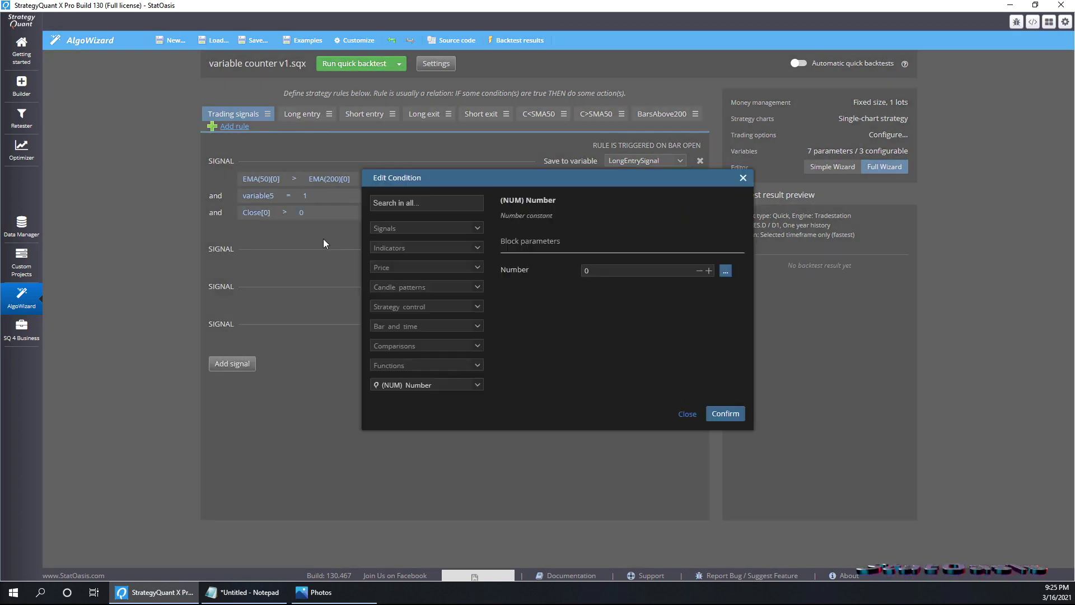
left_click(418, 204)
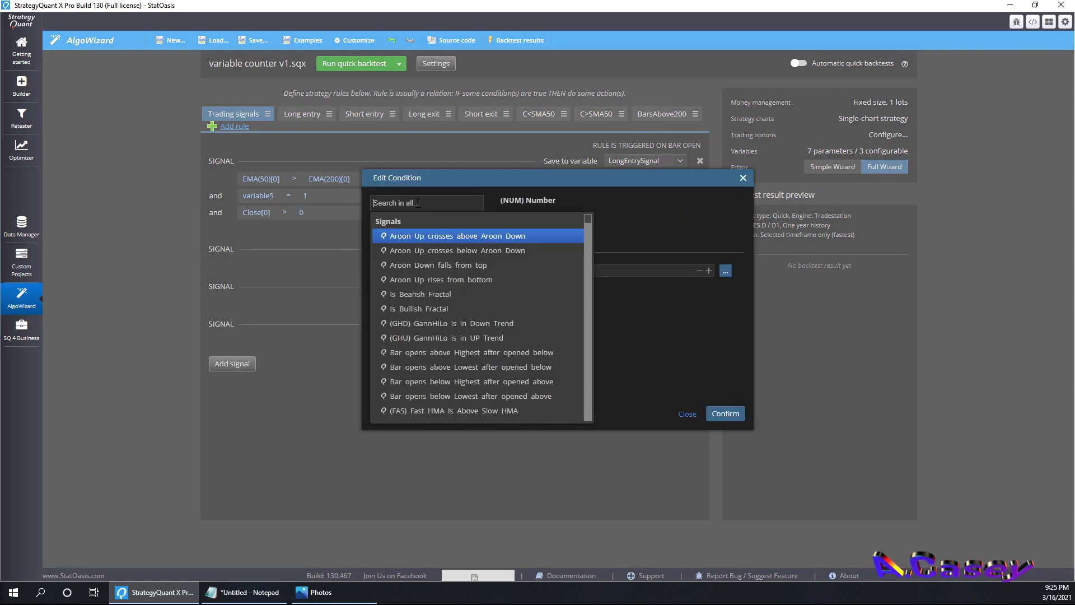
type("esp")
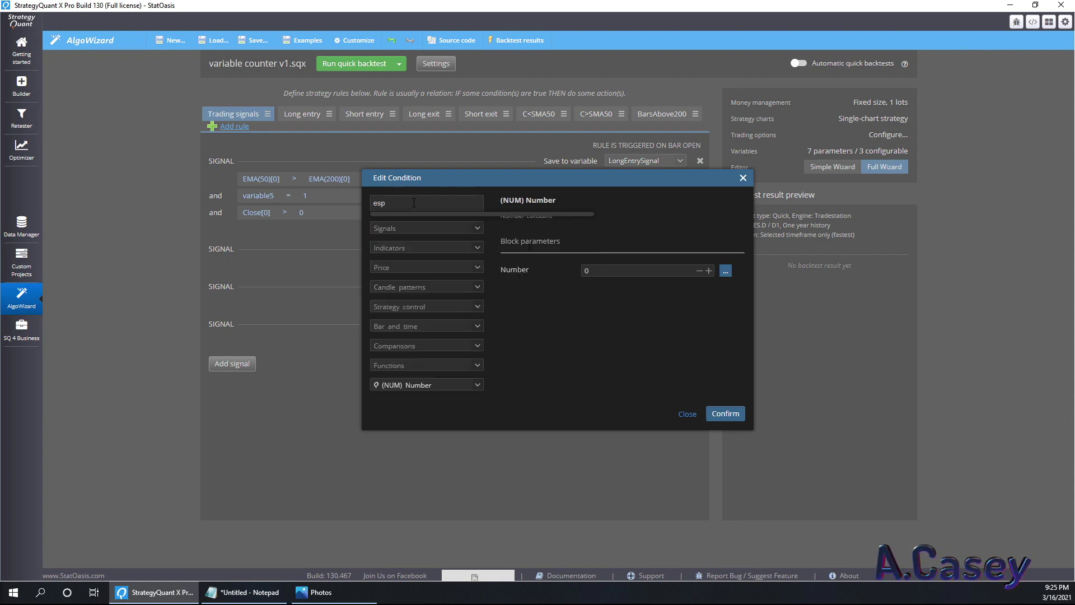
type("sp")
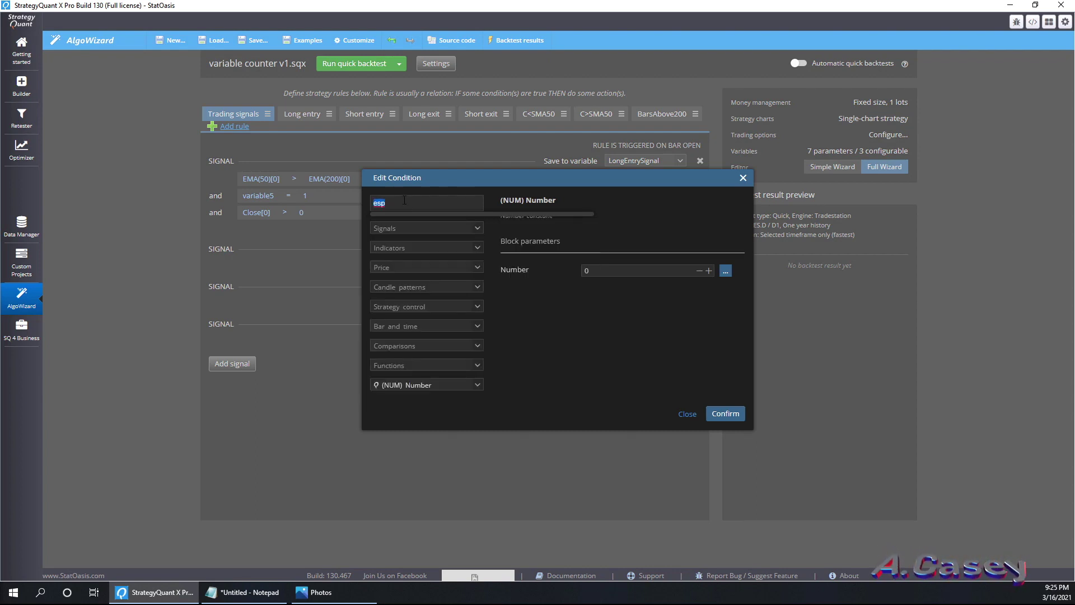
type("exp")
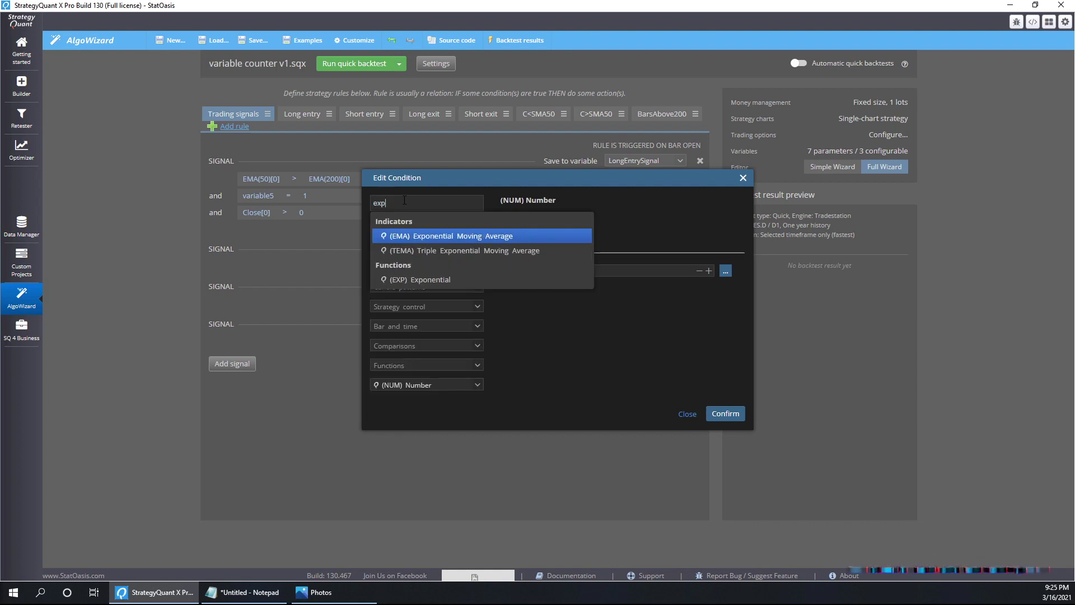
left_click(423, 237)
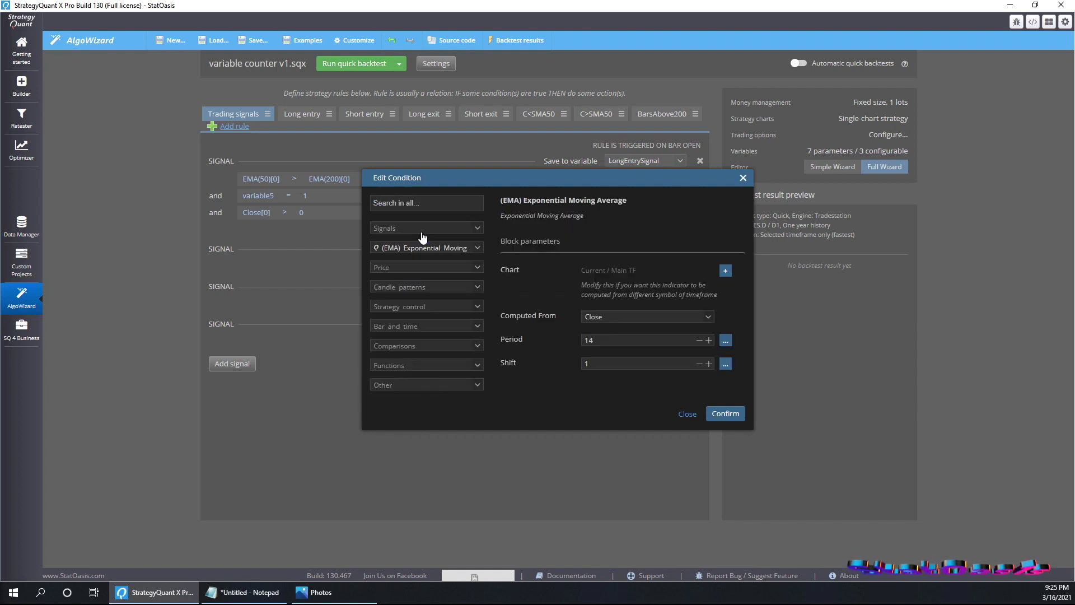
left_click(596, 340)
type("50")
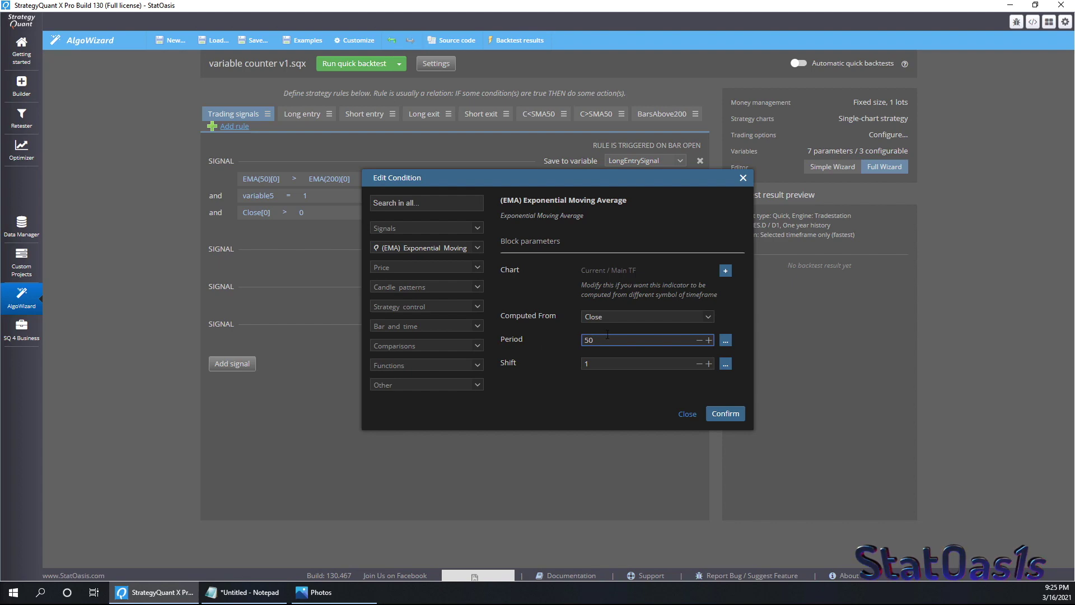
left_click(698, 363)
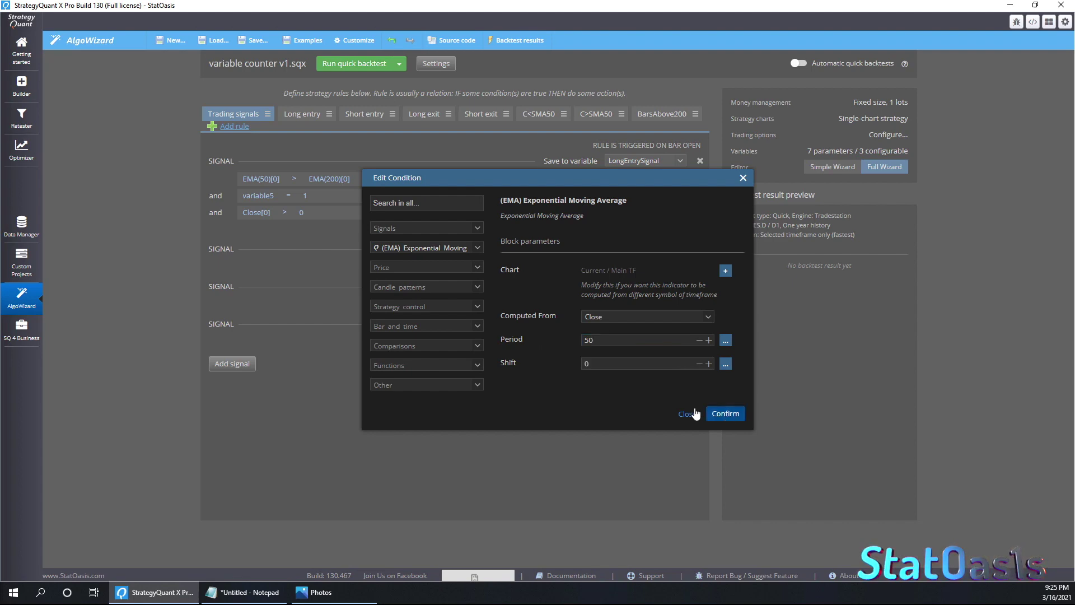
key("Return")
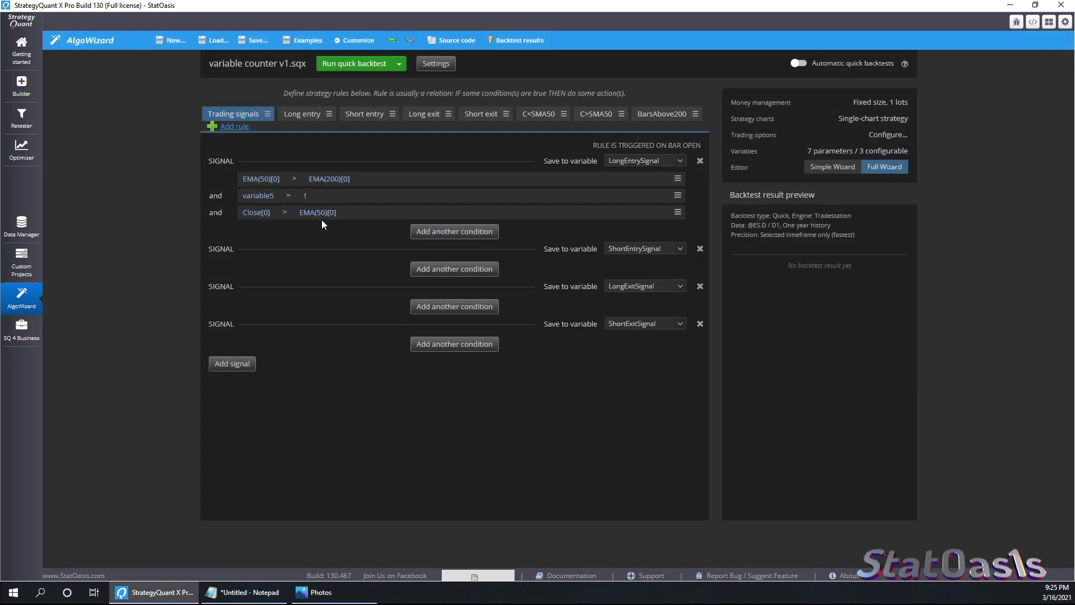
- Check the three-candle limit in Notepad and the BarsAbove200 rule in StrategyQuant X, and add an integer variable6 condition to the long entry signal
left_click(247, 592)
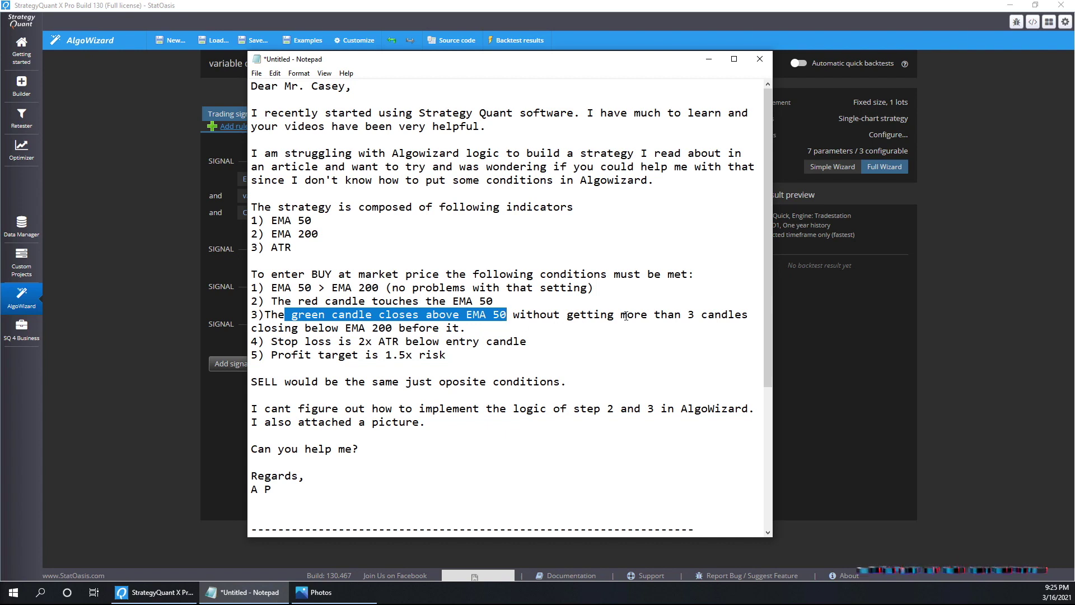
left_click_drag(625, 316, 459, 328)
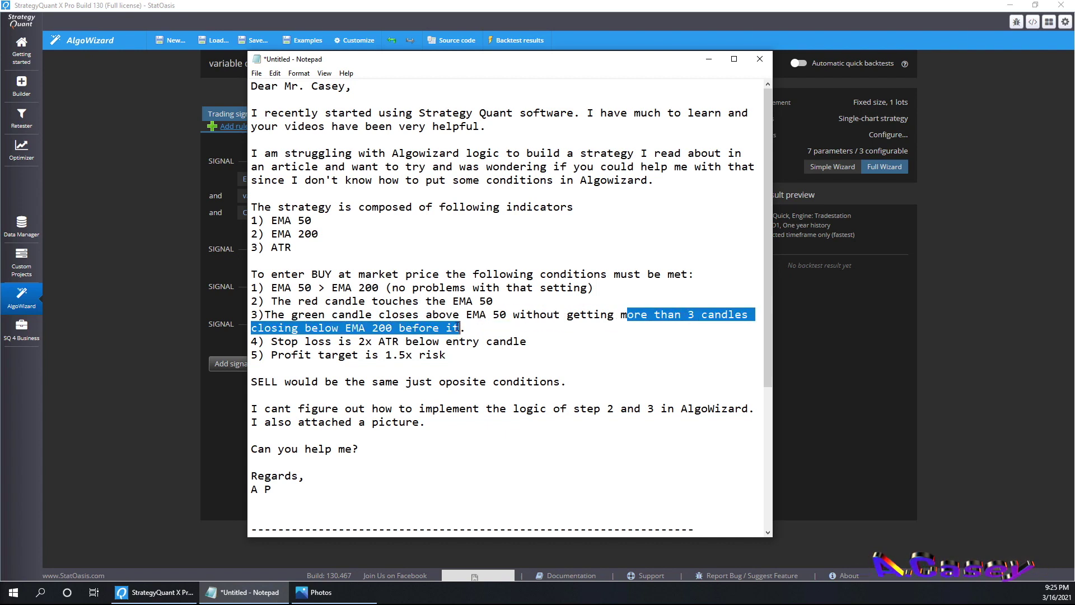
left_click(156, 592)
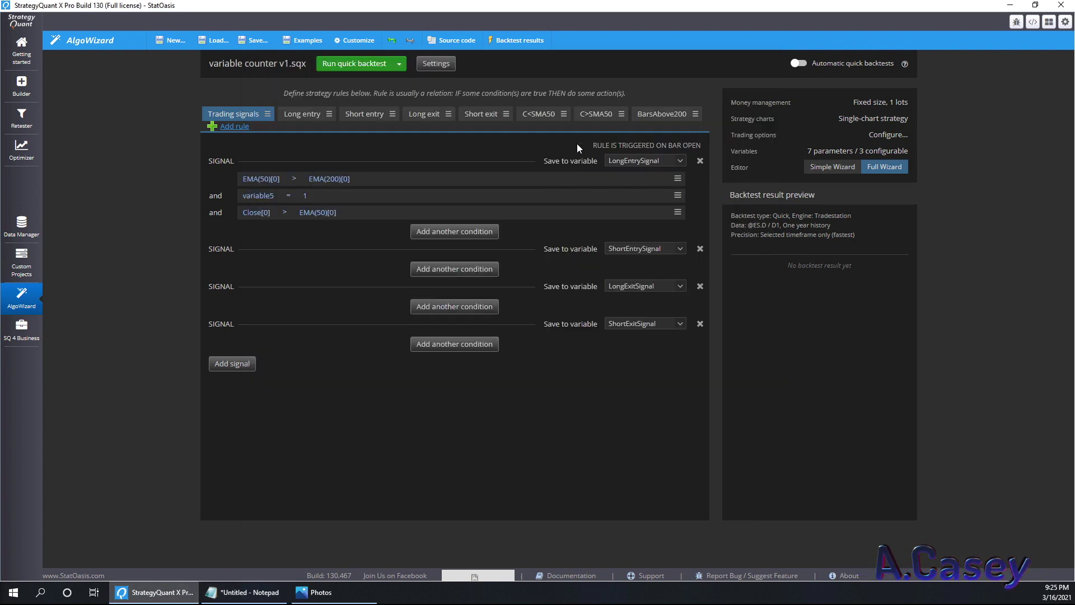
left_click(675, 115)
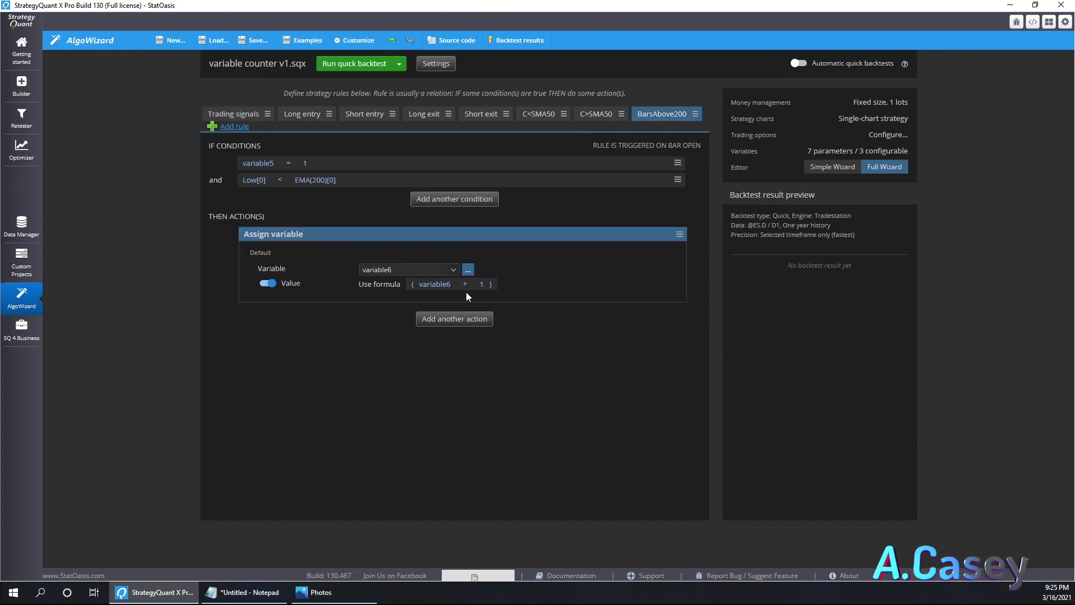
left_click(237, 114)
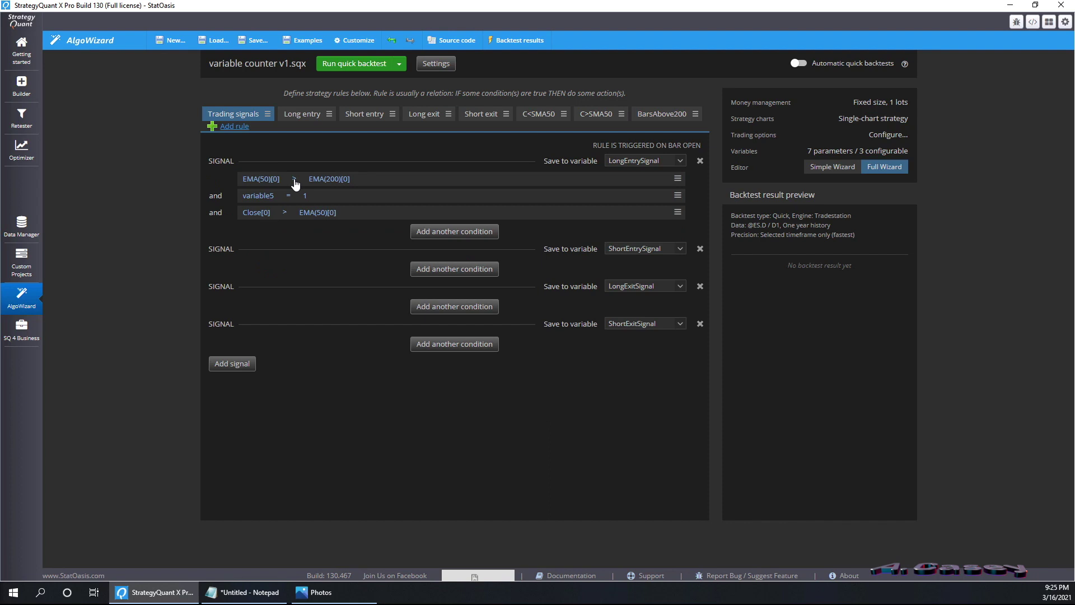
left_click(448, 230)
left_click(410, 385)
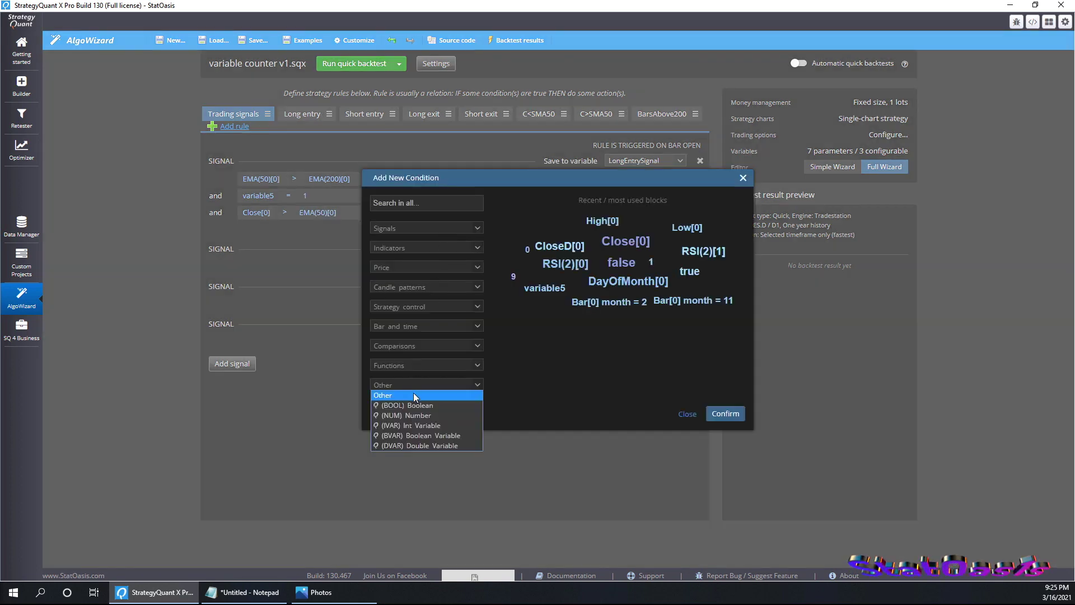
left_click(429, 427)
left_click(642, 271)
left_click(635, 301)
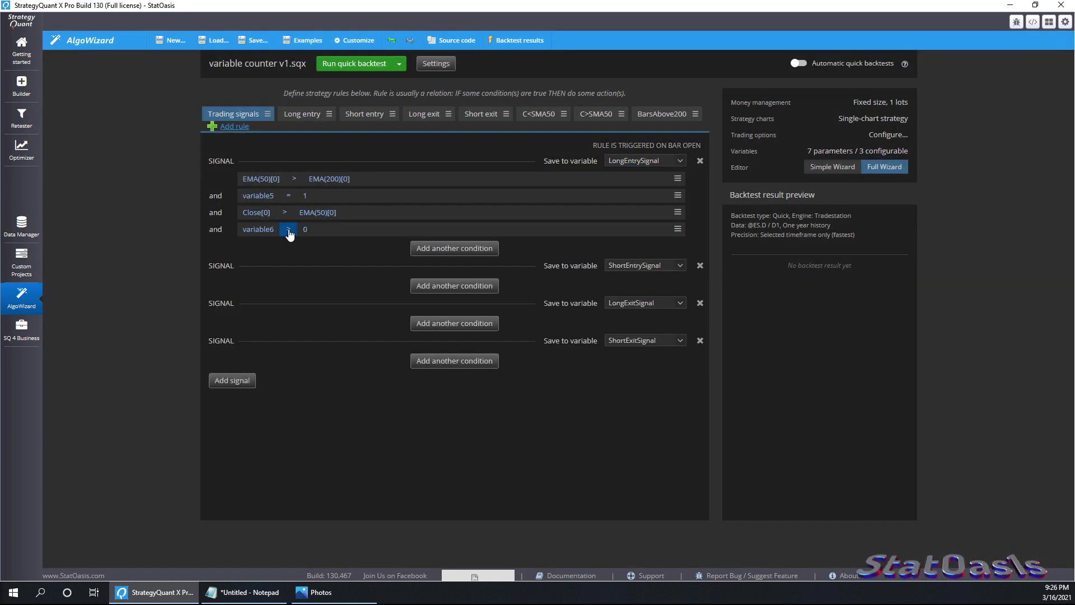
- Change the variable6 condition's comparison to Is lower and its number constant to 4
left_click(289, 231)
left_click(425, 348)
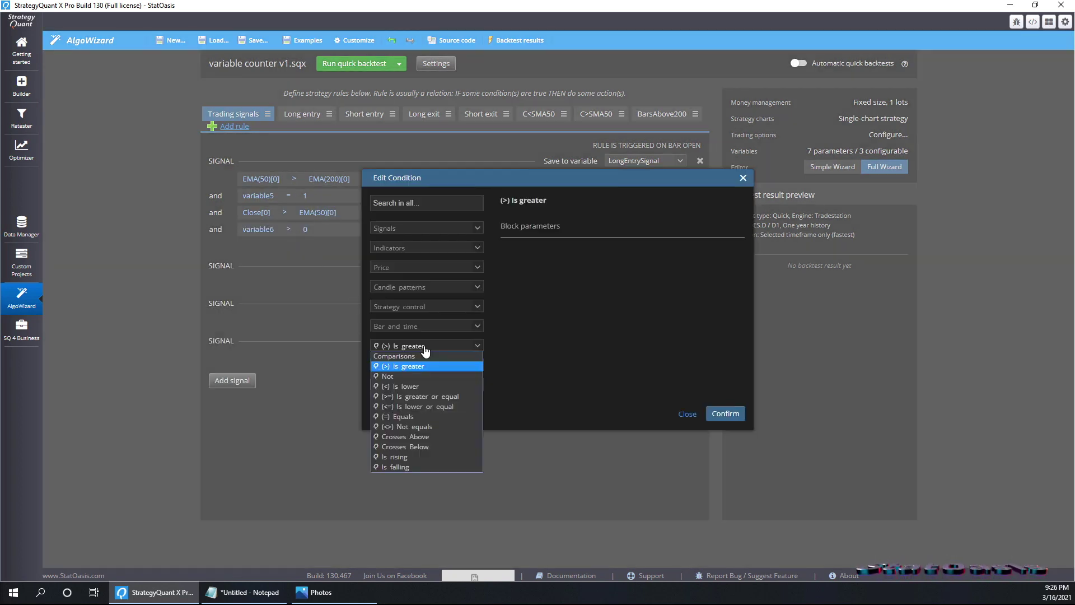
left_click(419, 386)
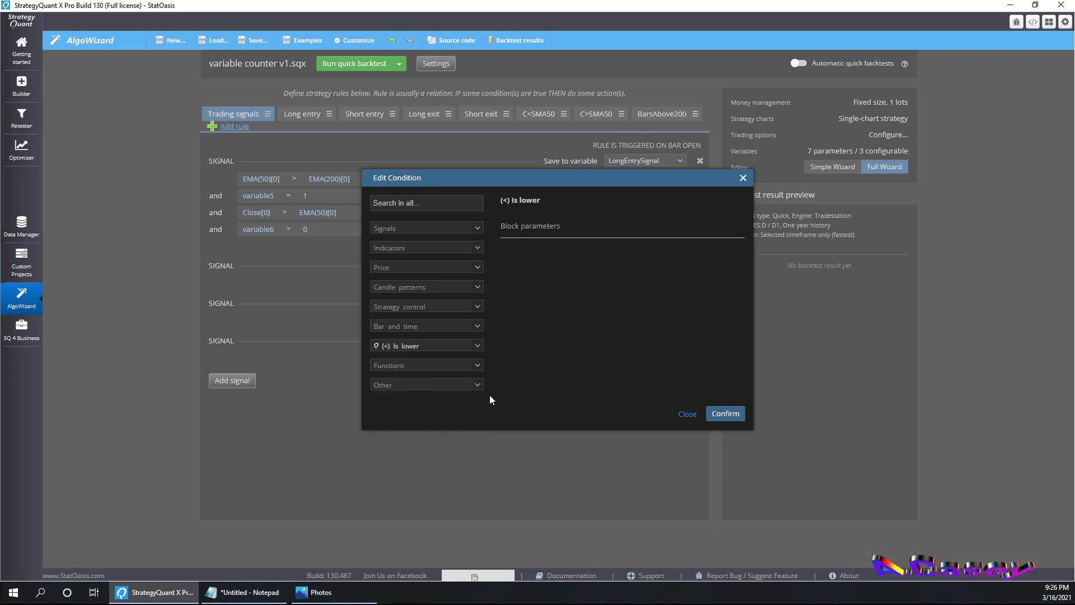
left_click(739, 421)
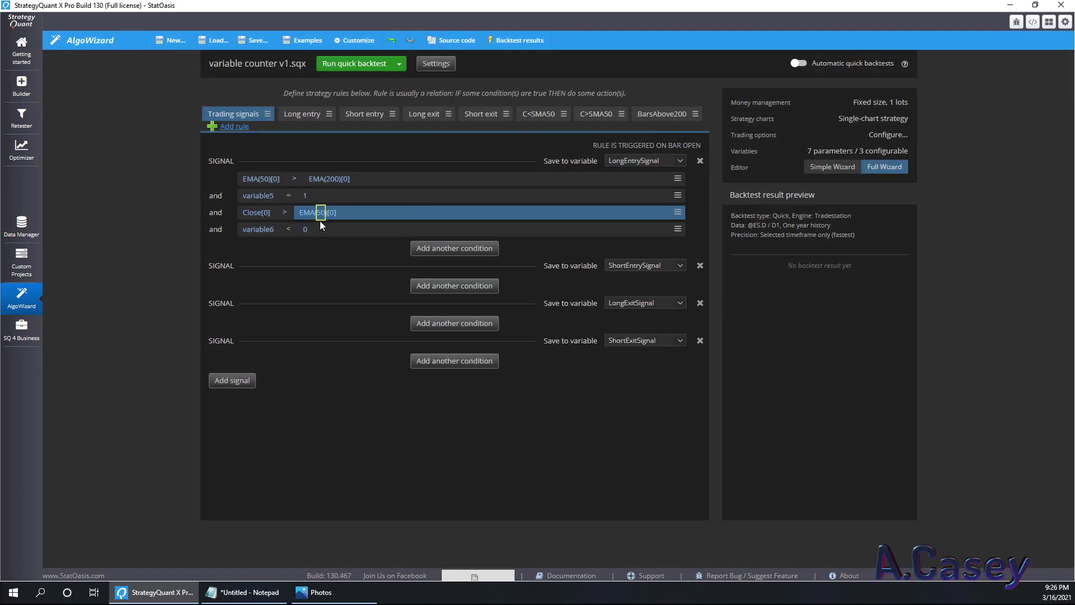
left_click(316, 231)
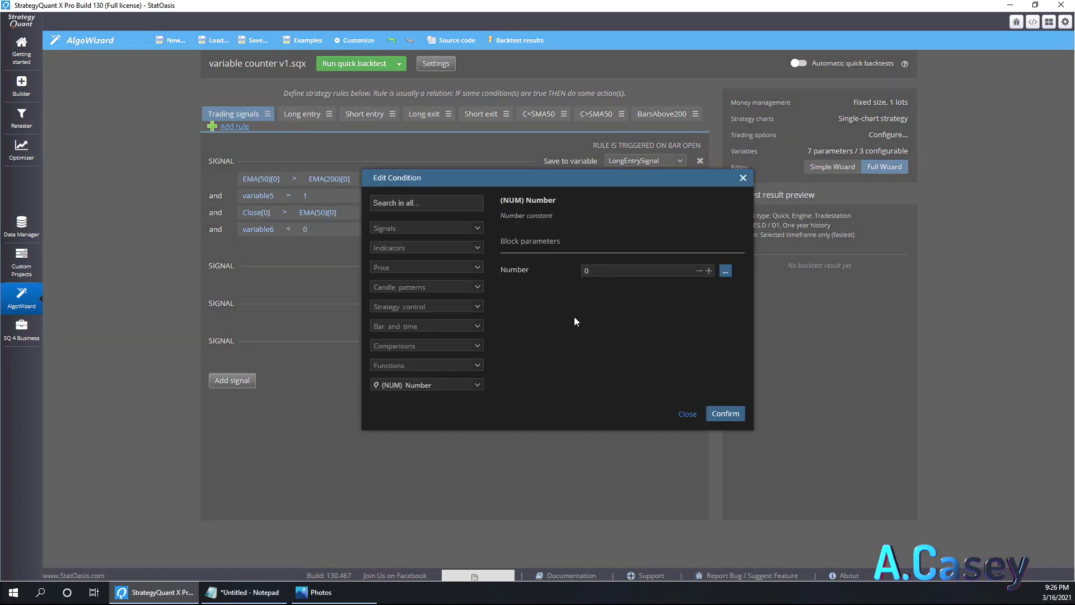
left_click(595, 269)
left_click(738, 415)
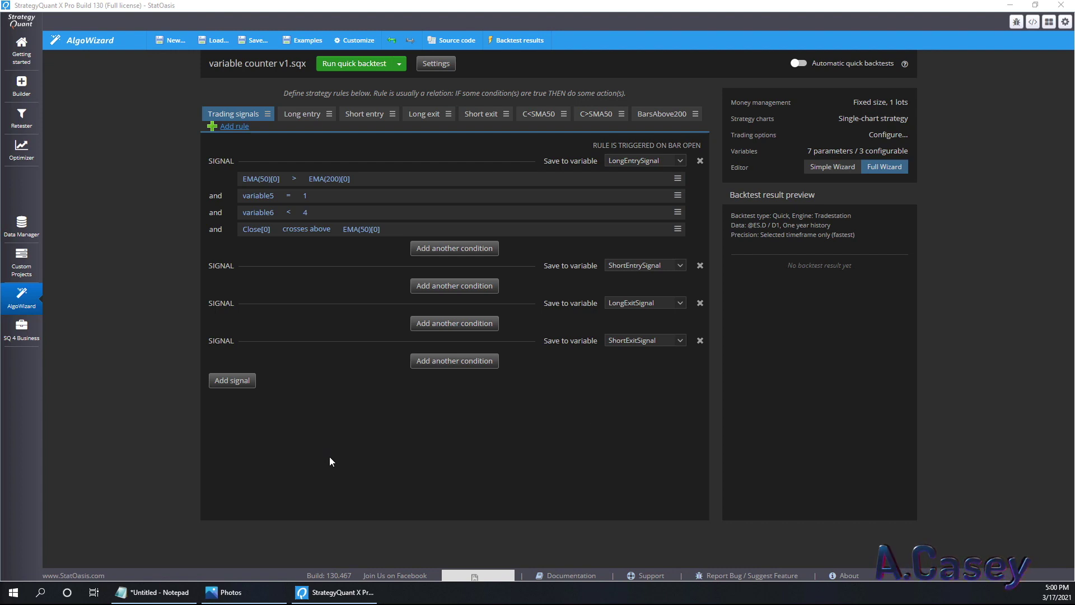
- Switch the backtest type to full and run it on the strategy
left_click(399, 65)
left_click(391, 96)
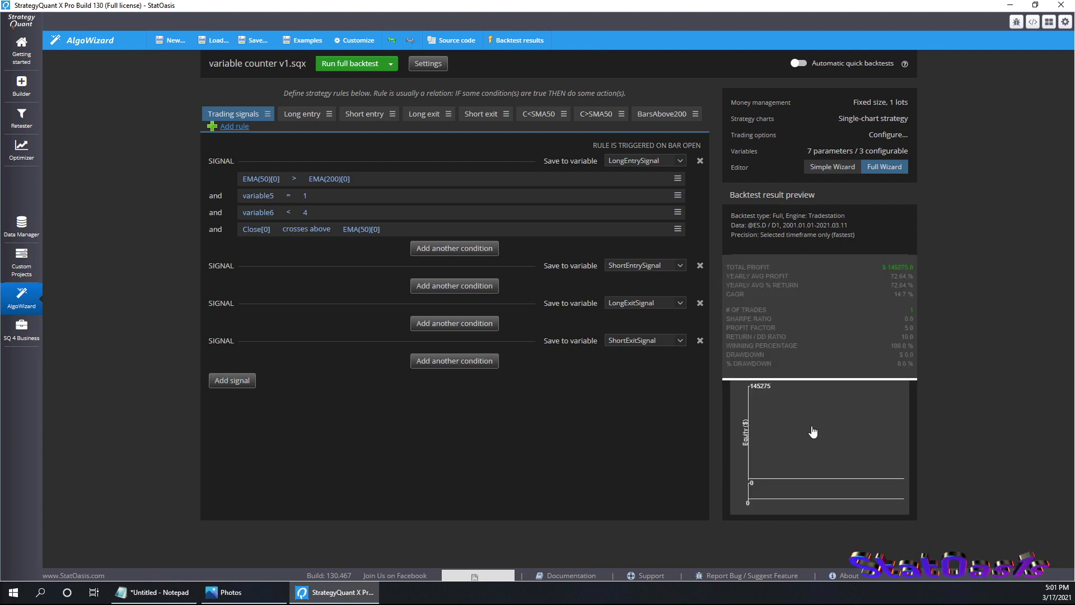
- Enable Exit After Bars at 5 in the long entry's market order, and rerun the full backtest
left_click(297, 120)
left_click(268, 422)
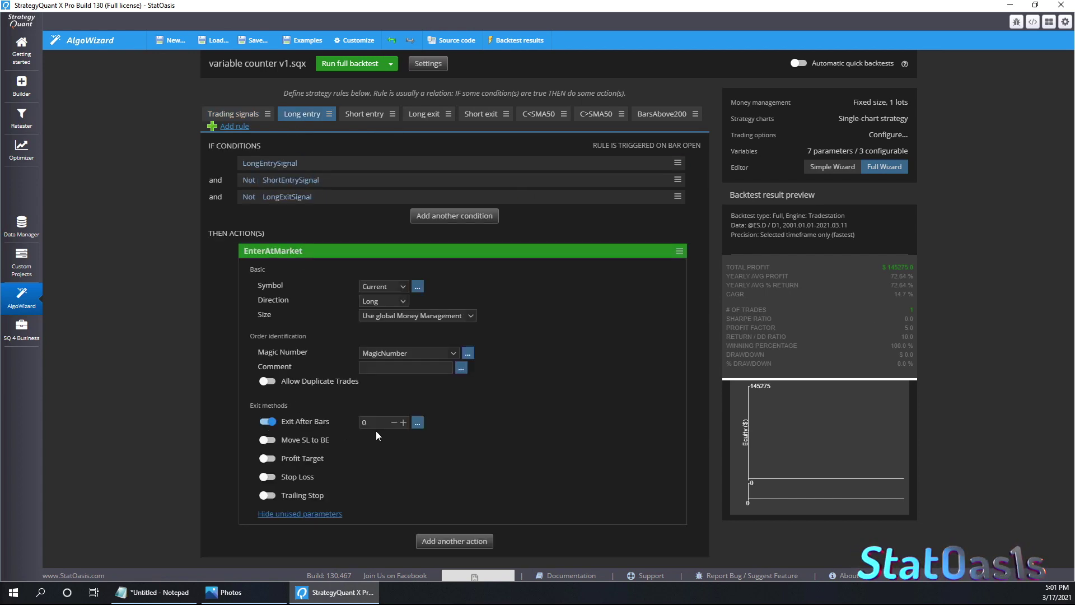
double_click(381, 423)
type("5")
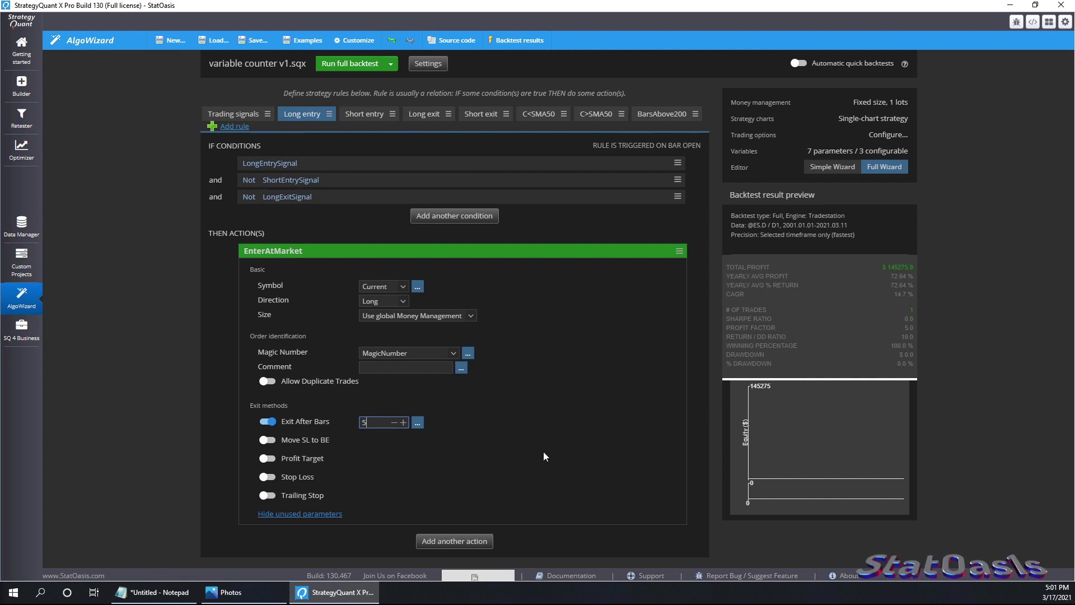
left_click(352, 63)
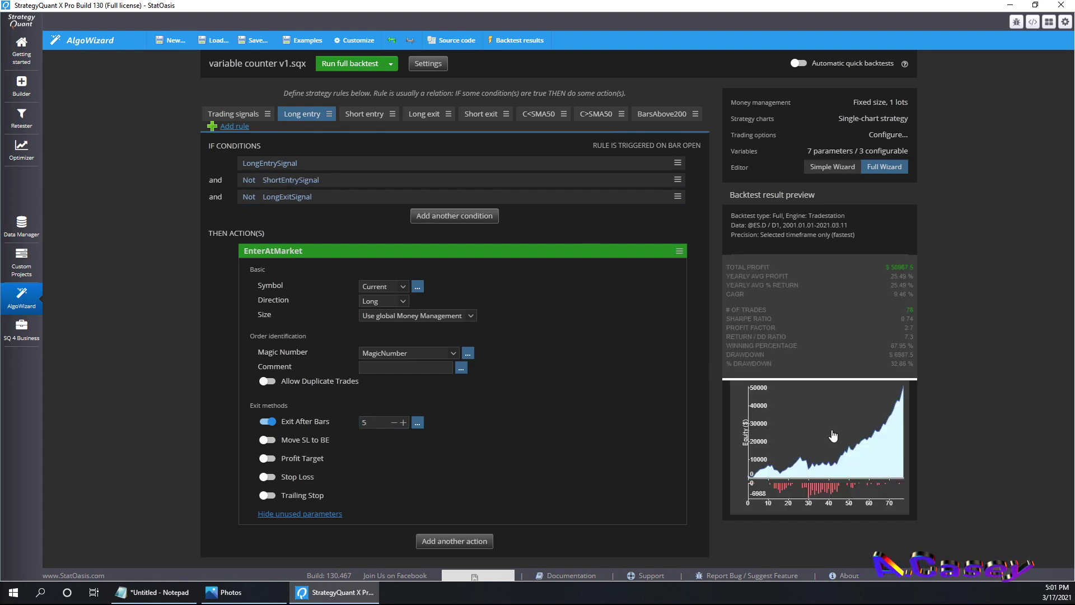
- Examine the 2004 trades on the backtest chart against the EMA 50 and EMA 200 lines
left_click(838, 435)
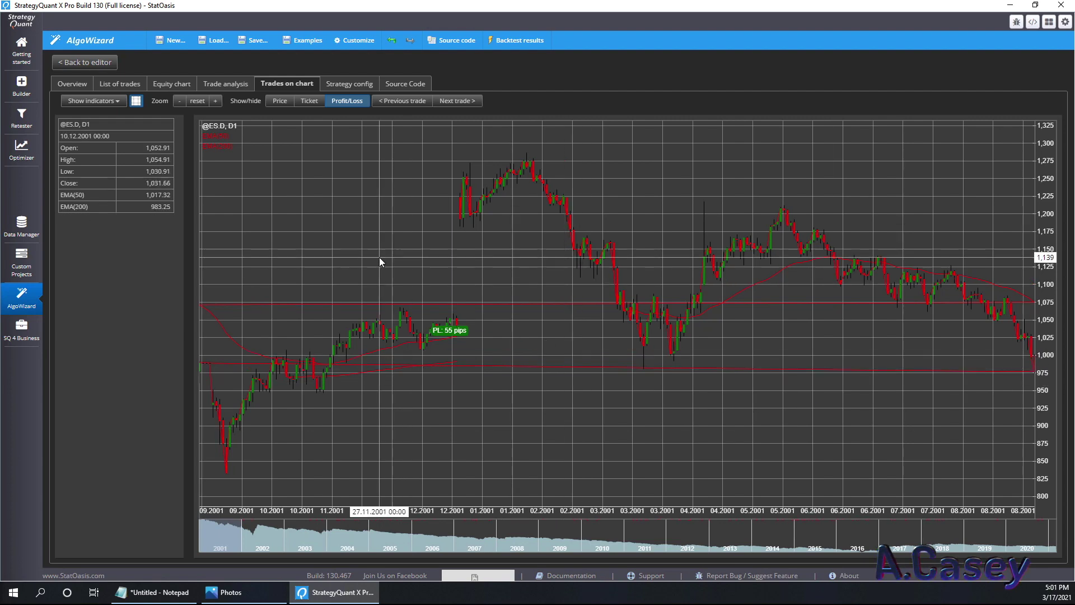
left_click(215, 101)
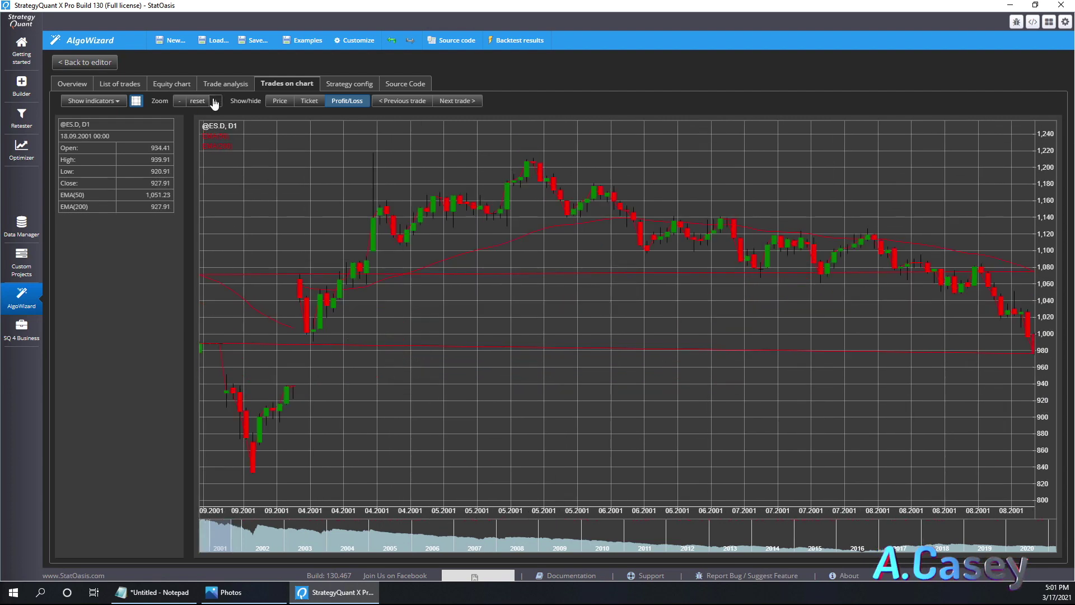
left_click_drag(610, 266, 311, 265)
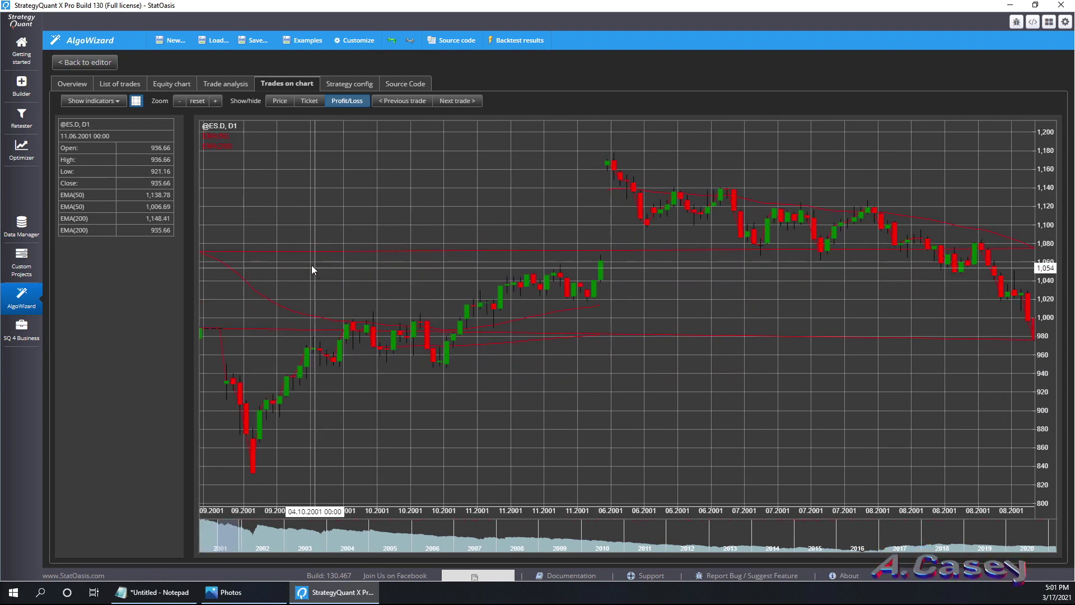
left_click_drag(228, 537, 346, 543)
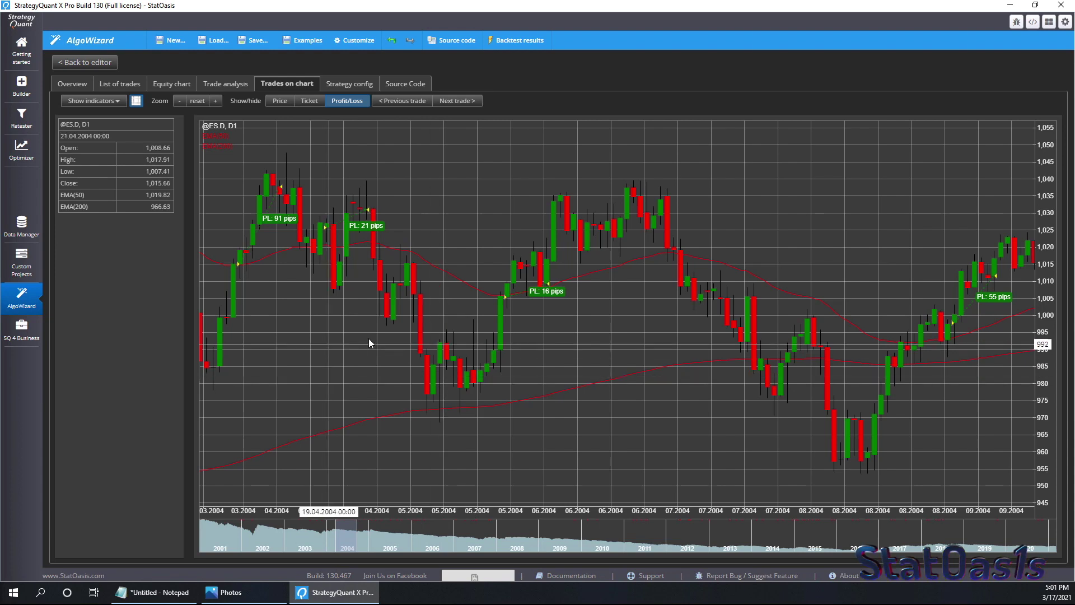
left_click_drag(315, 310, 375, 313)
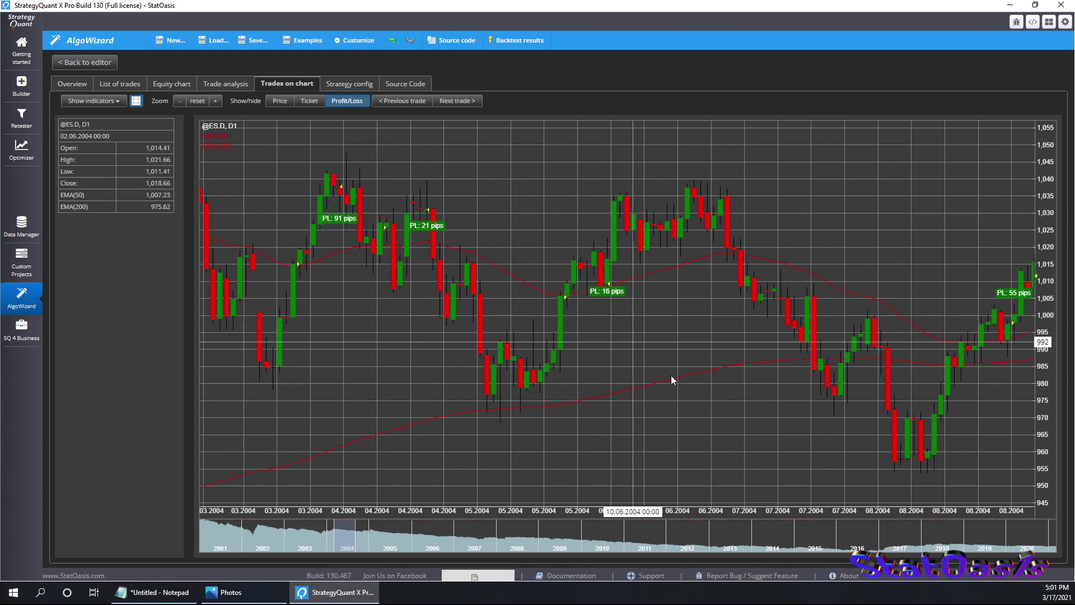
left_click_drag(768, 401, 463, 504)
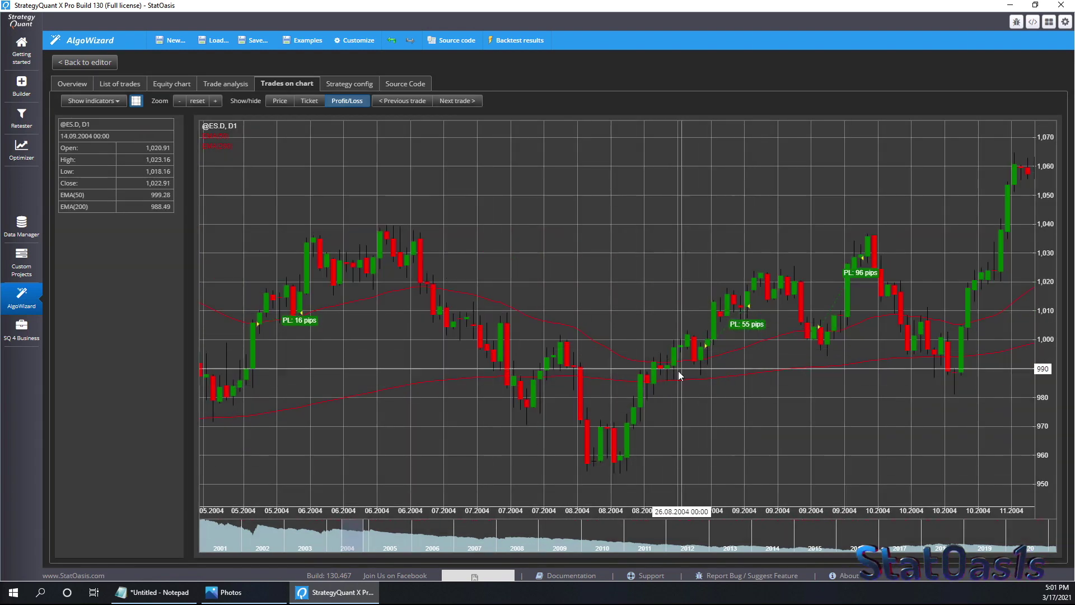
left_click_drag(907, 395, 590, 438)
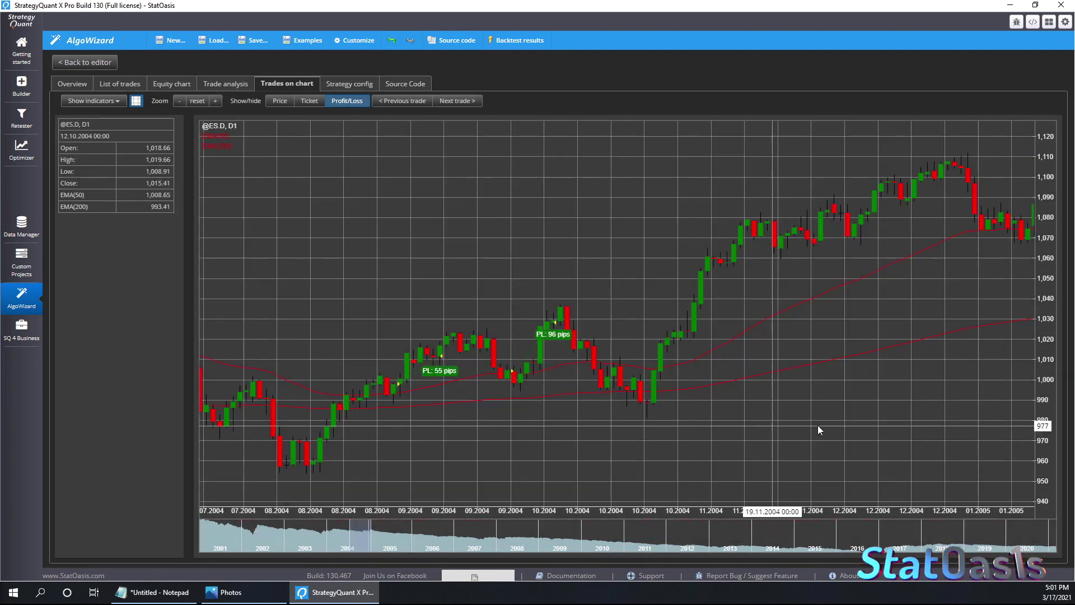
left_click_drag(817, 426, 573, 436)
left_click_drag(677, 428, 512, 346)
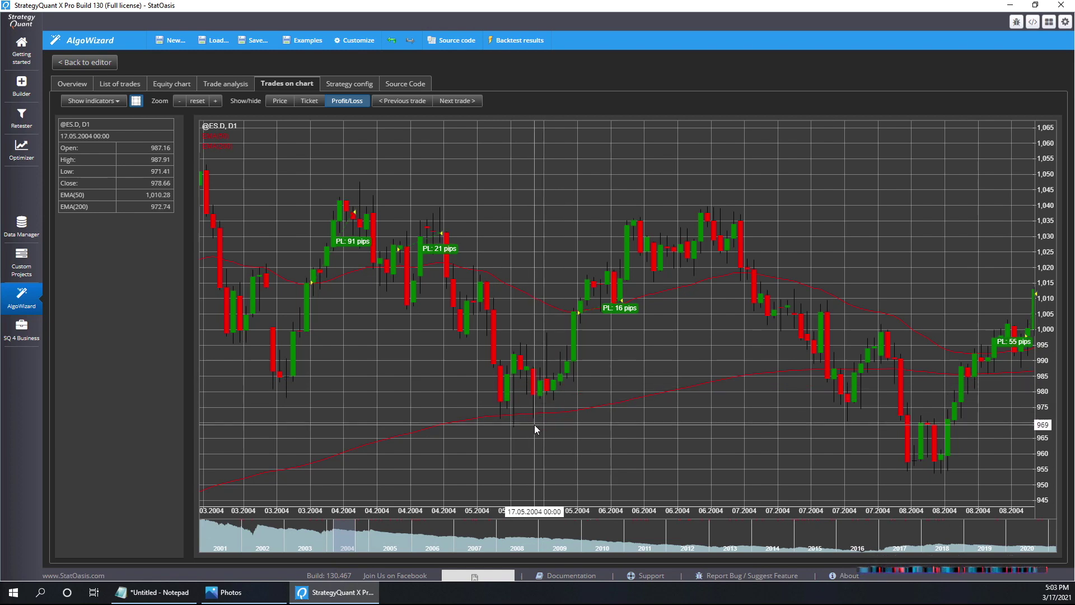
- Set the number constant of the long entry signal's variable6 condition to 3
left_click(79, 62)
left_click(250, 118)
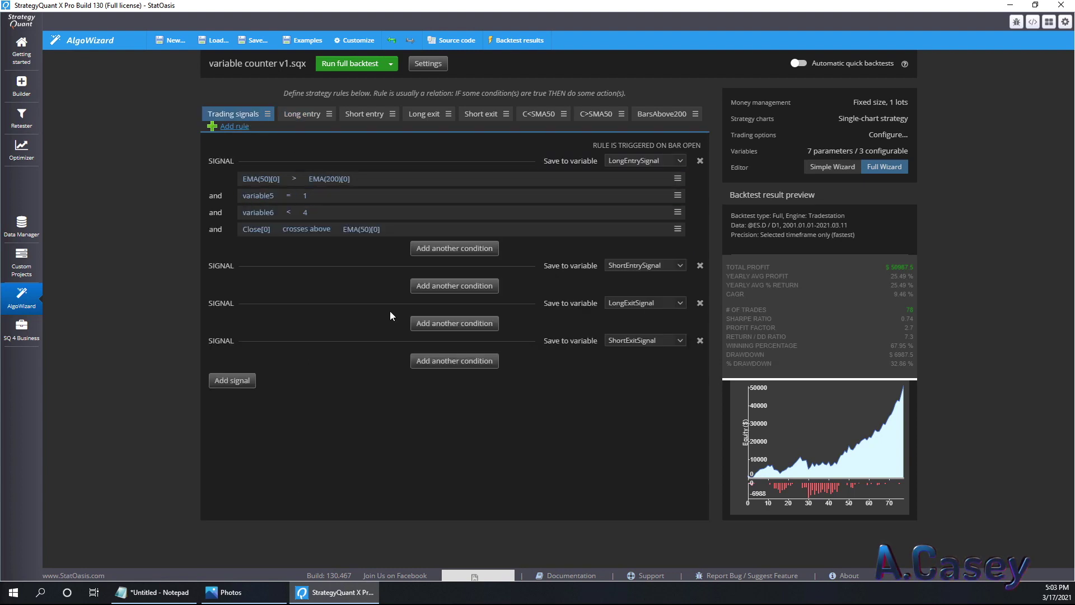
left_click(305, 212)
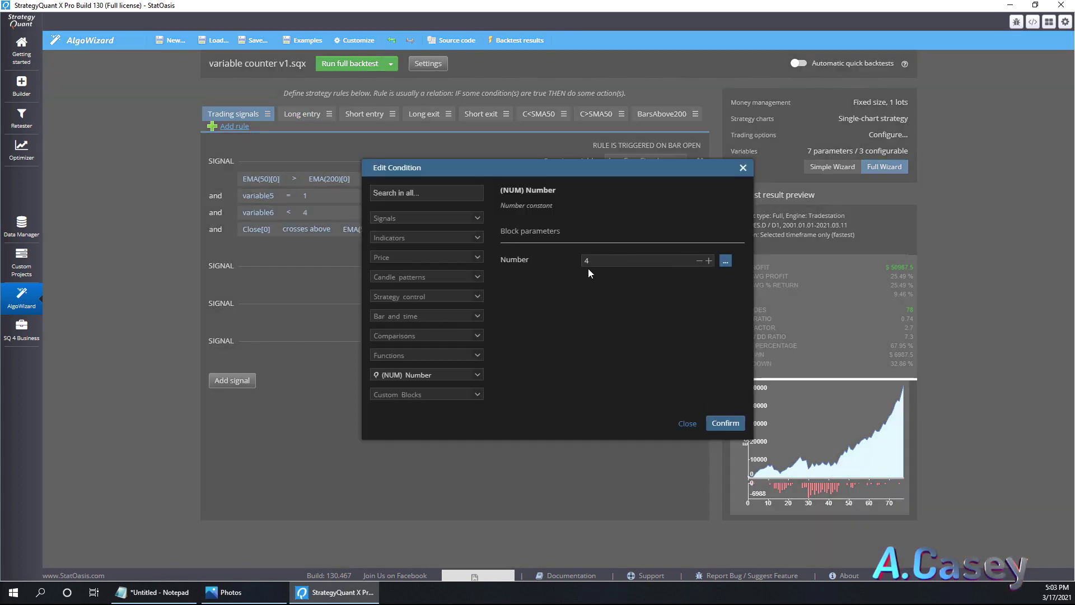
left_click(613, 258)
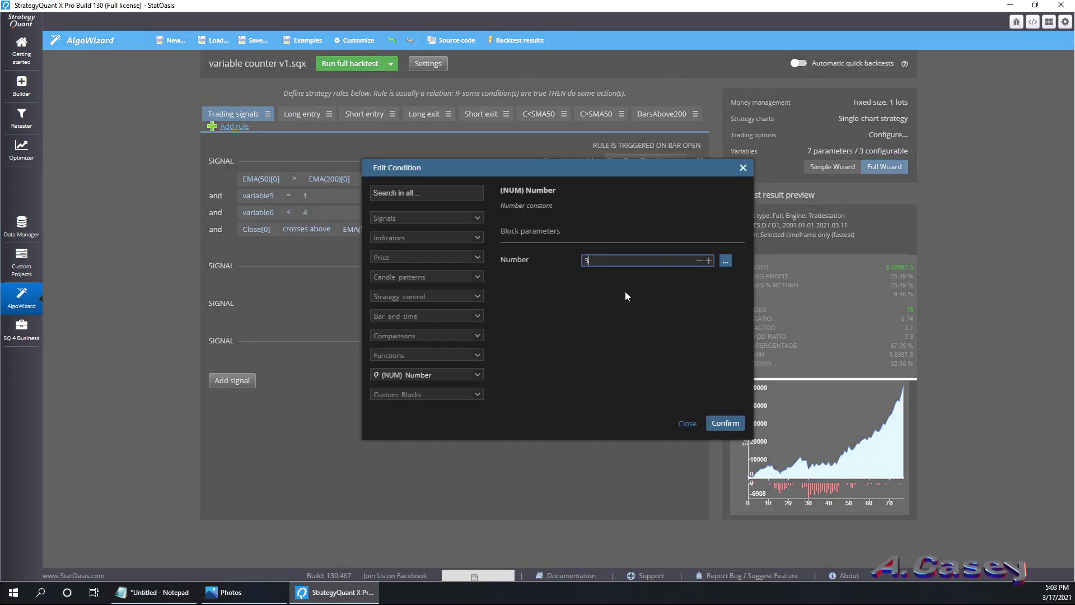
left_click(725, 424)
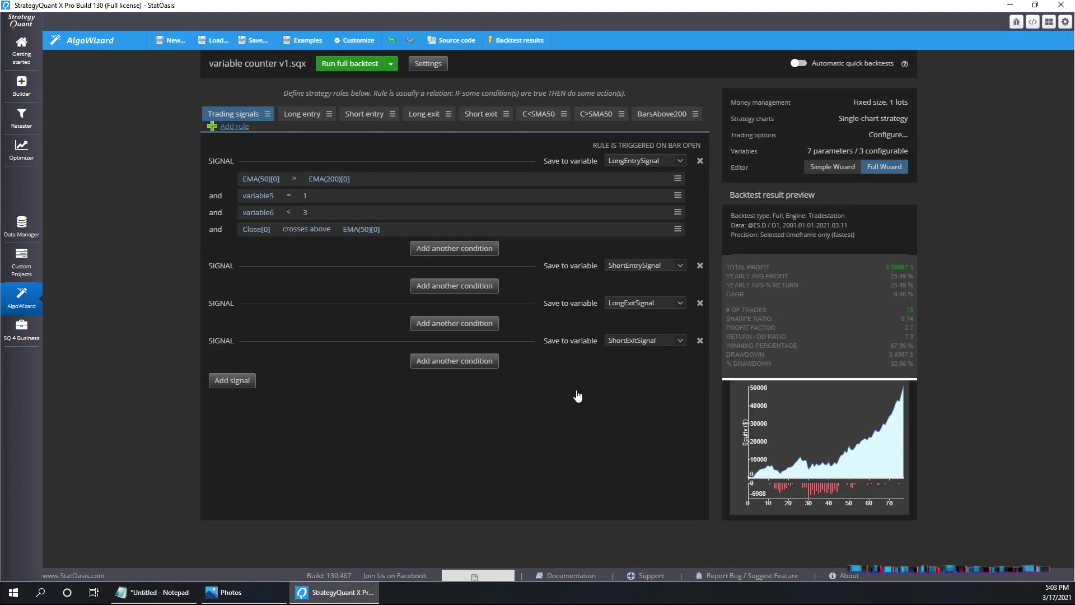
- Rerun the full backtest and check the 2004 trades on the chart for the effect of the changed variable6 limit
left_click(807, 413)
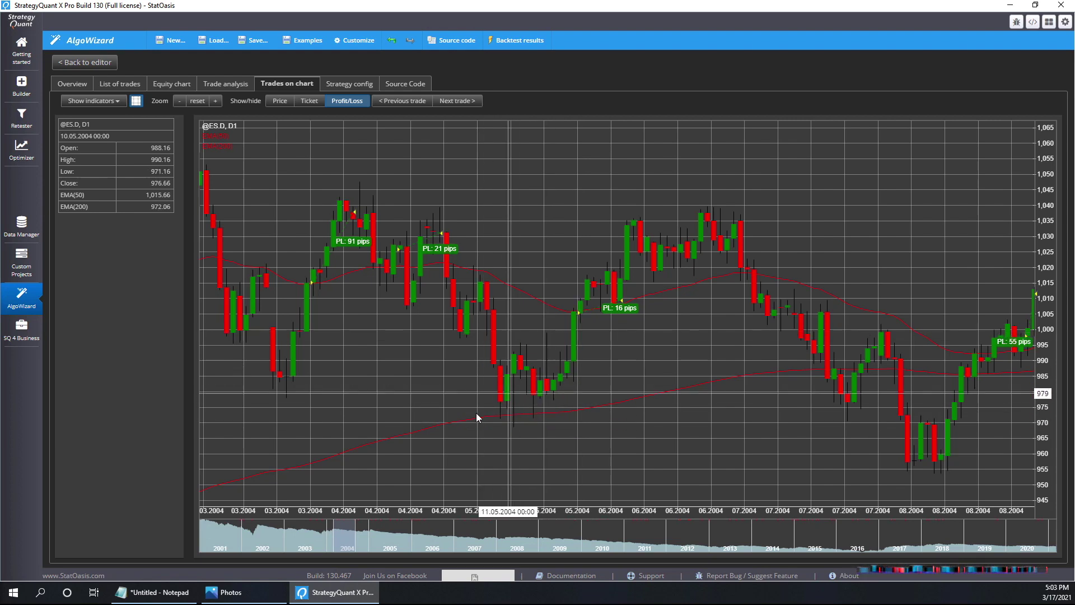
left_click(71, 63)
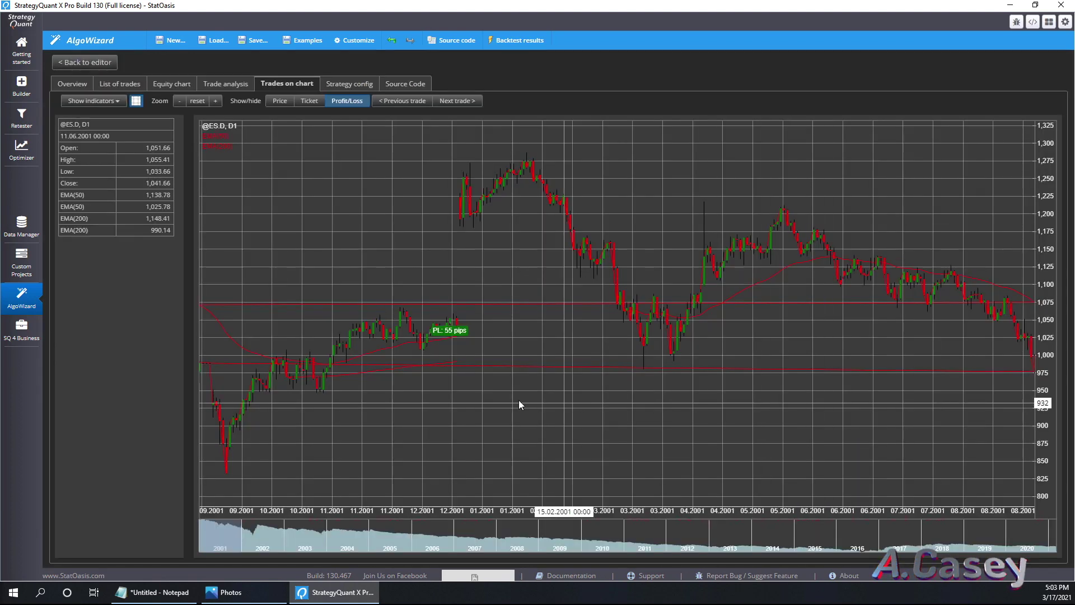
left_click(214, 102)
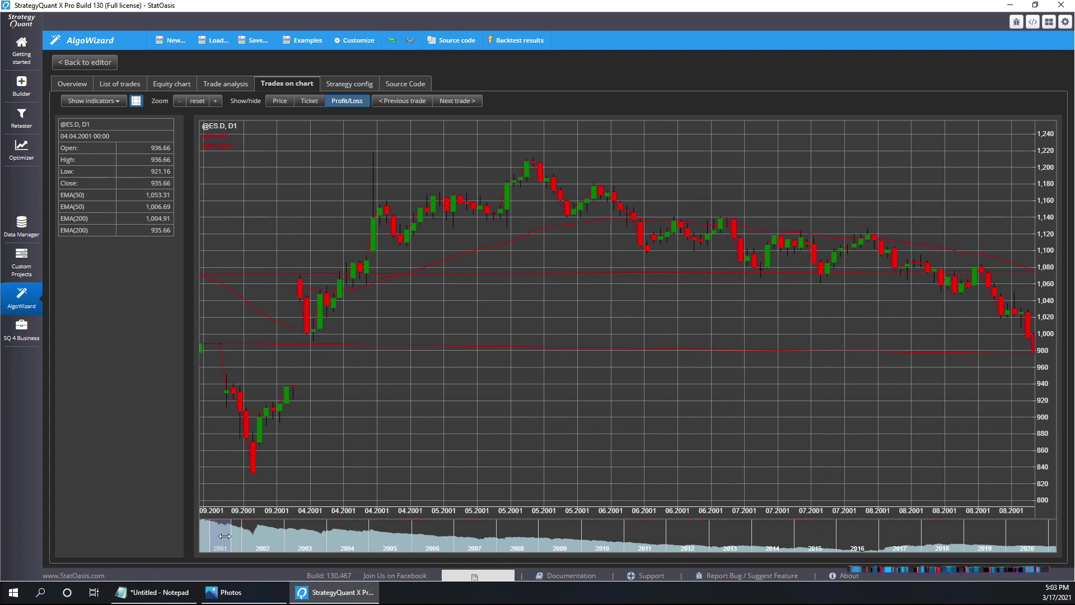
left_click_drag(224, 536, 346, 536)
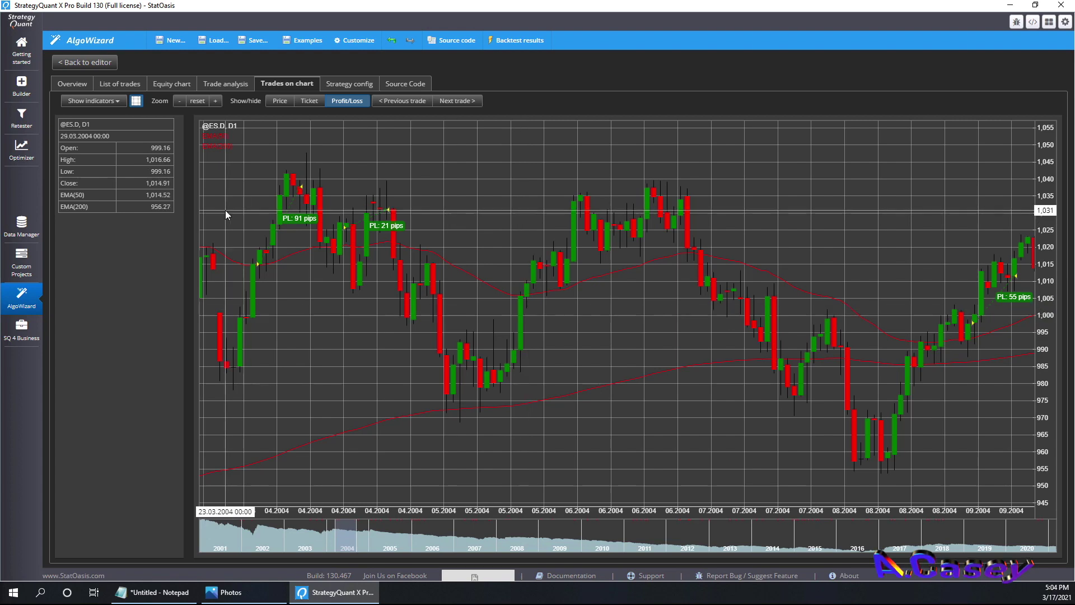
- Restore the variable6 condition's number constant to 4 in the long entry signal
left_click(74, 62)
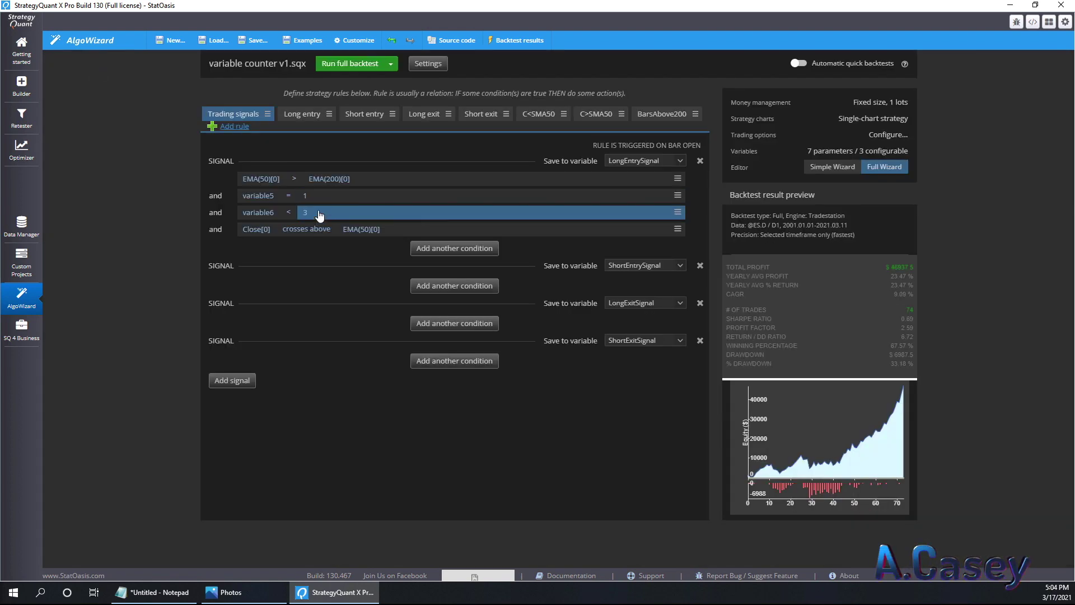
left_click(360, 217)
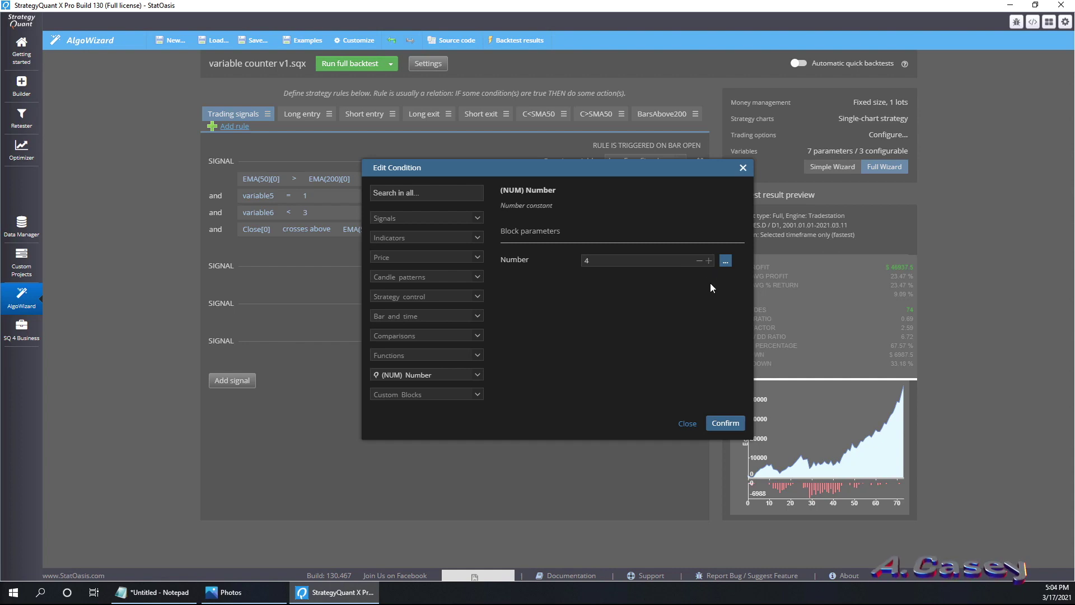
left_click(725, 423)
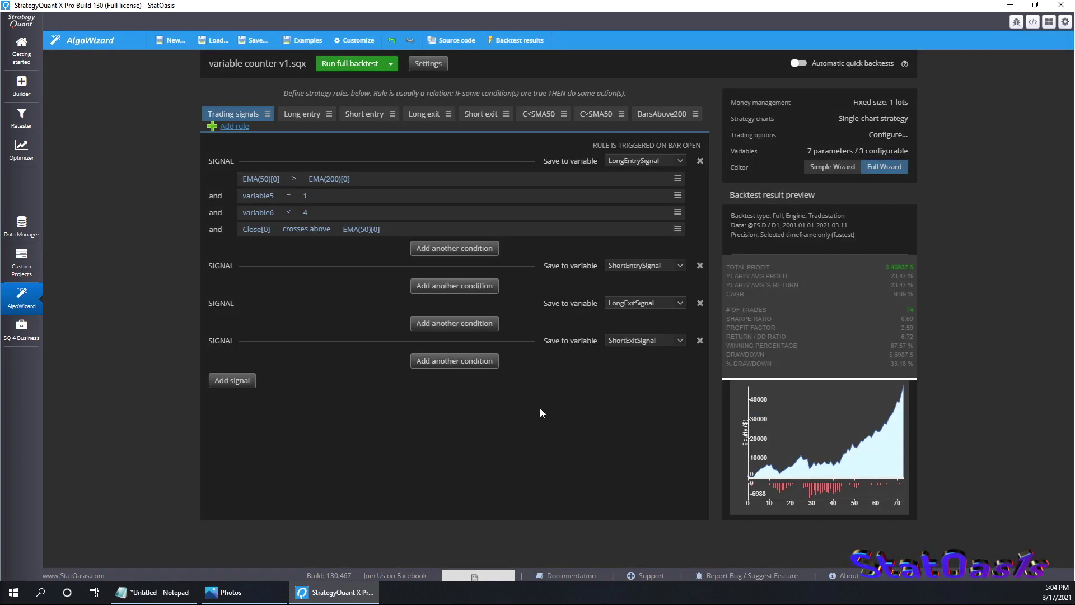
- Disable Exit After Bars and enable Stop Loss in the long entry's market order
left_click(300, 114)
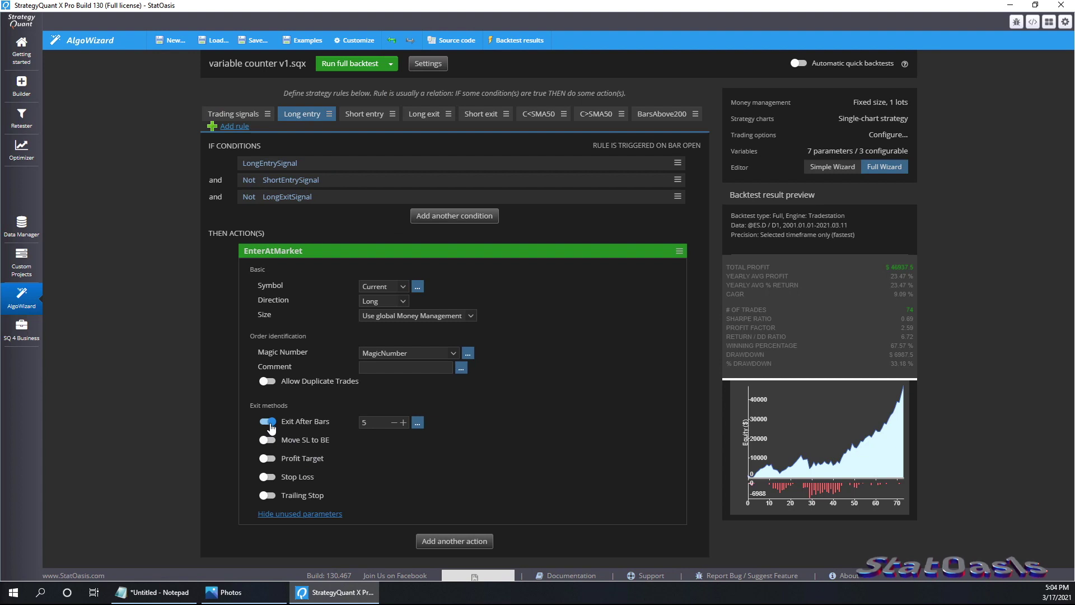
left_click(267, 477)
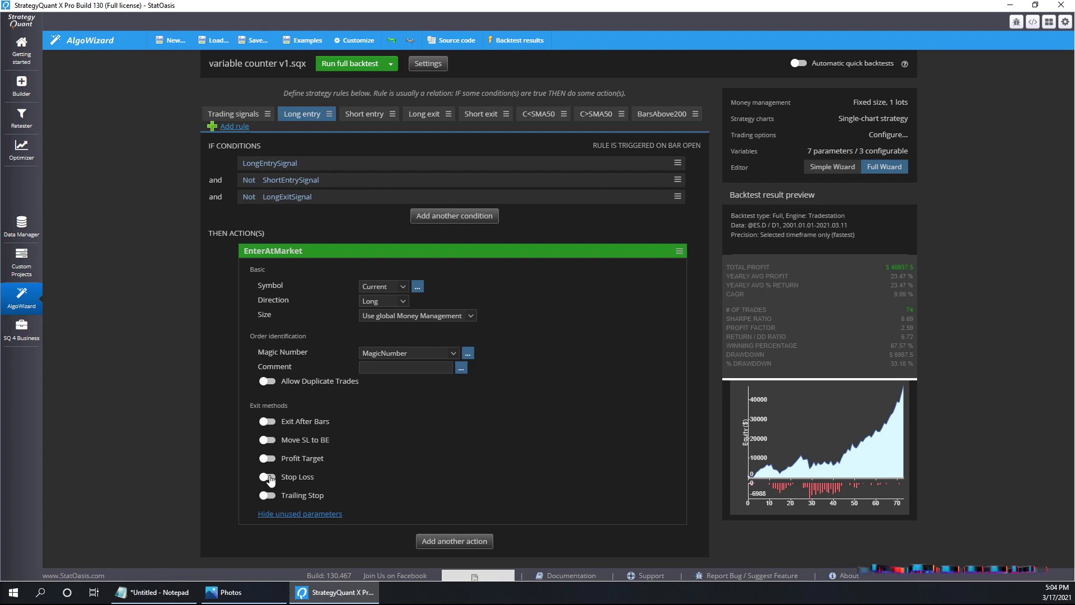
left_click(426, 479)
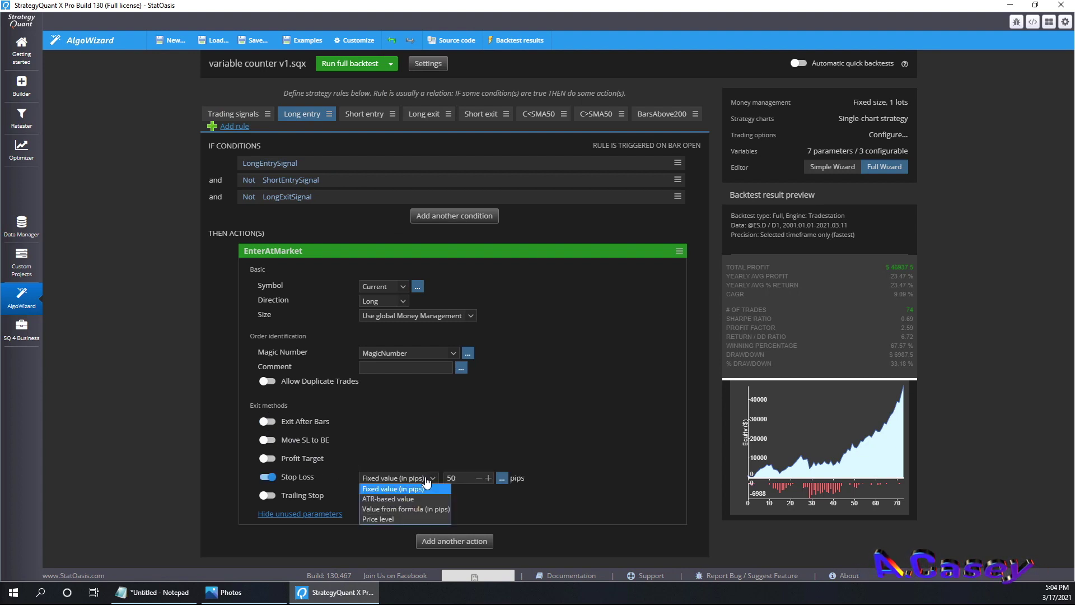
- Consult the stop-loss rule in Notepad, and set the long entry's Stop Loss in StrategyQuant X to an ATR-based value with multiplier 2
left_click(157, 591)
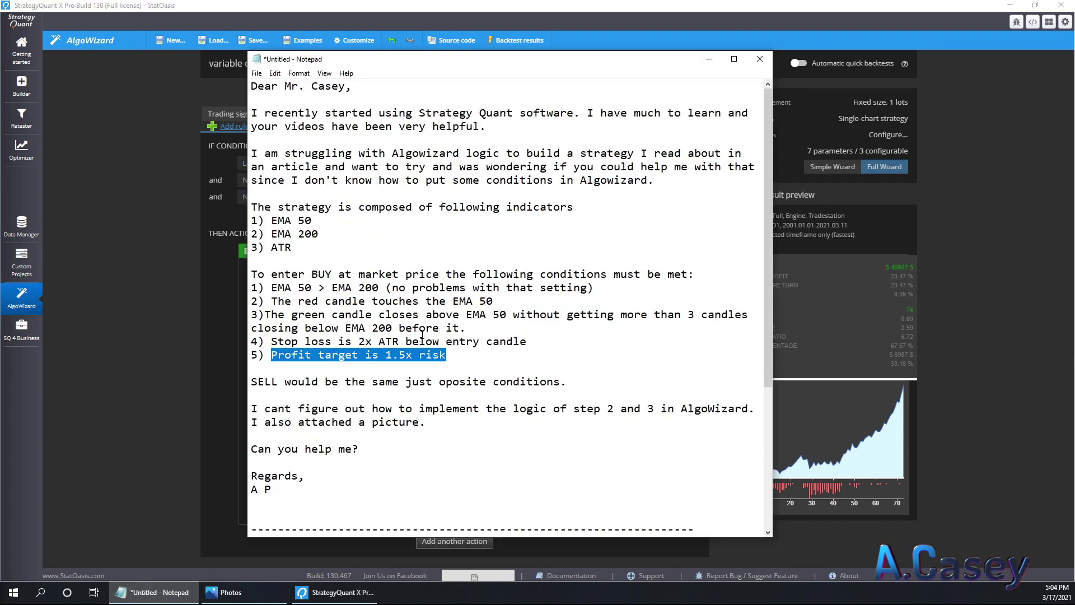
left_click_drag(520, 342, 340, 341)
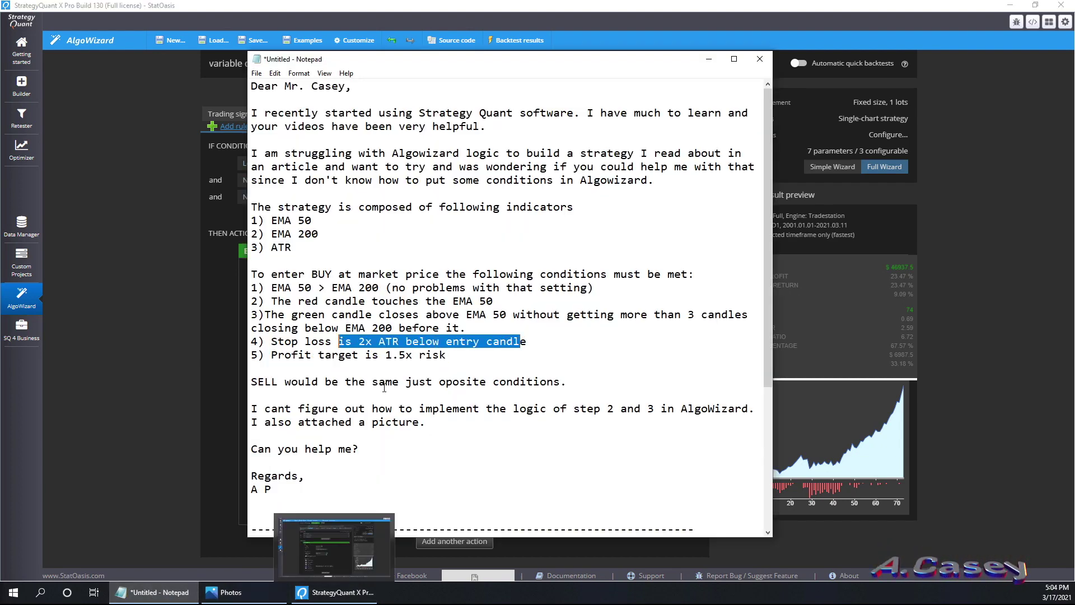
left_click(226, 522)
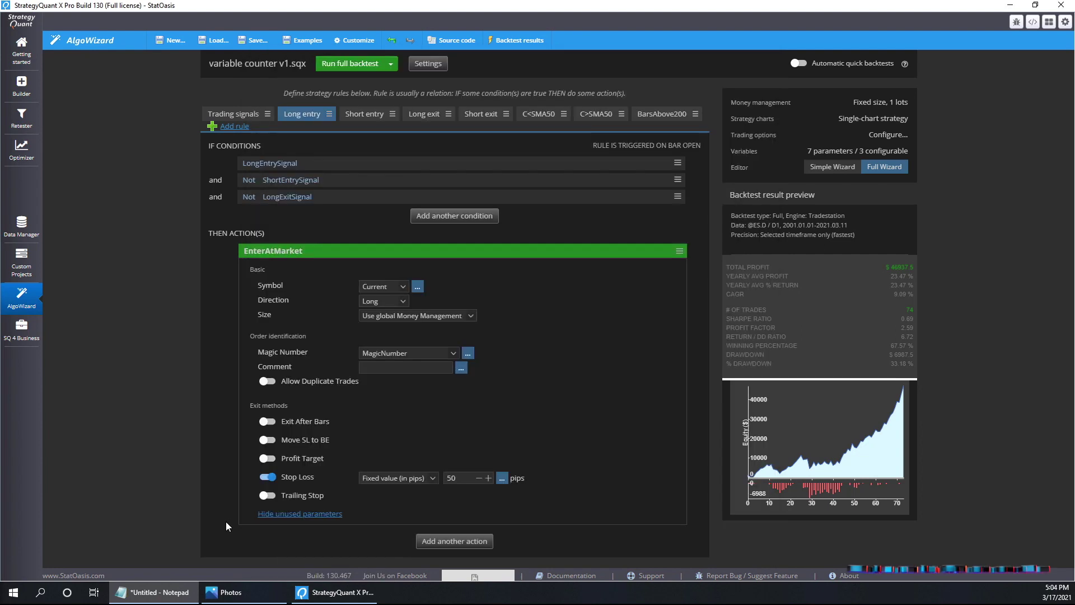
left_click(423, 478)
left_click(409, 500)
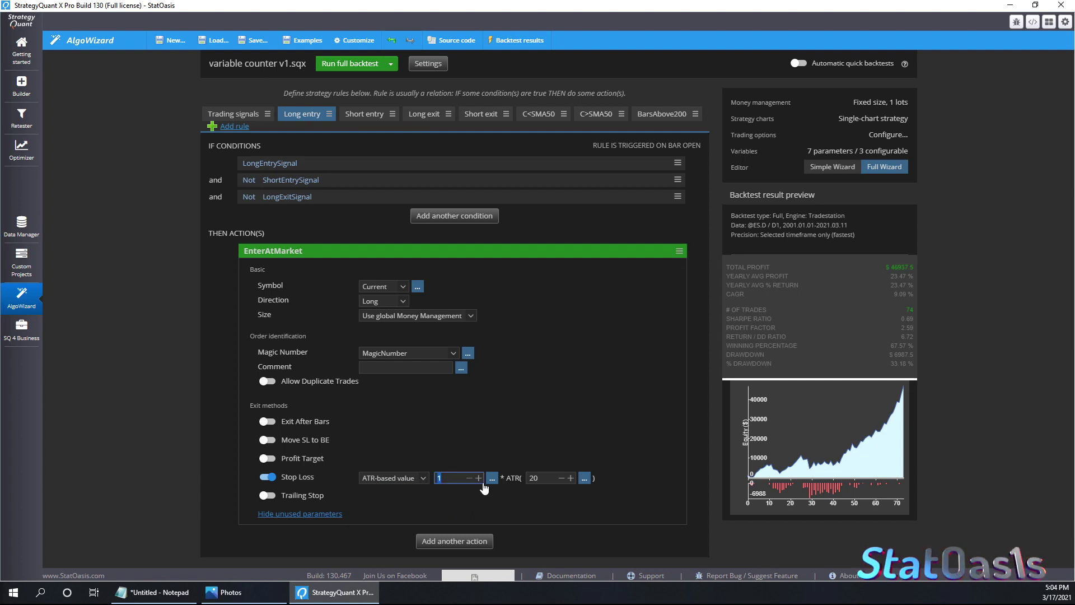
type("2")
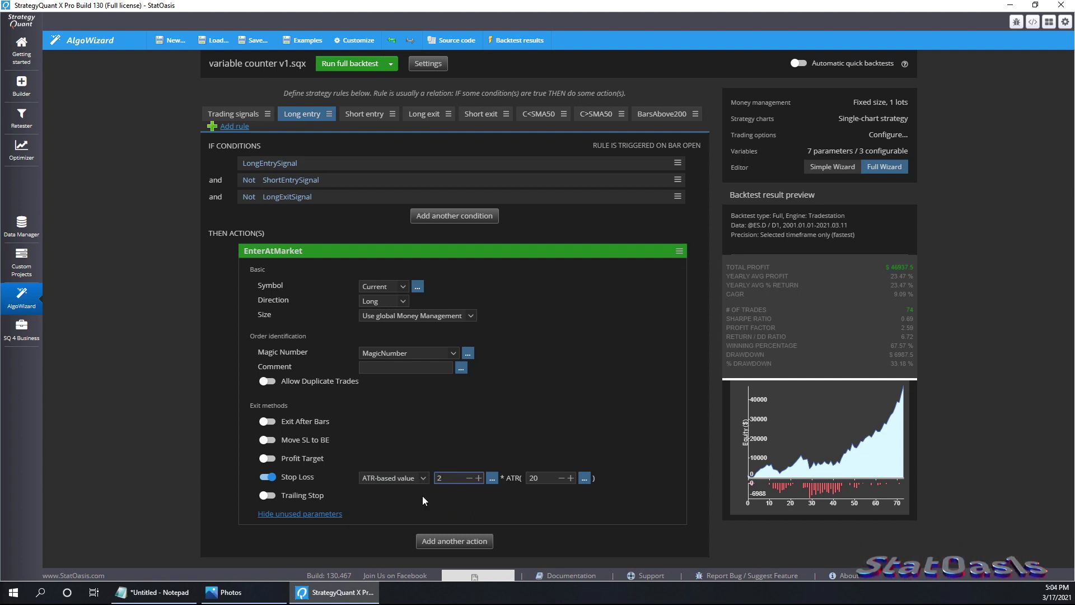
- Enable the long entry's Profit Target as an ATR-based value with multiplier 3, and check it against the profit-target rule in Notepad
left_click(268, 458)
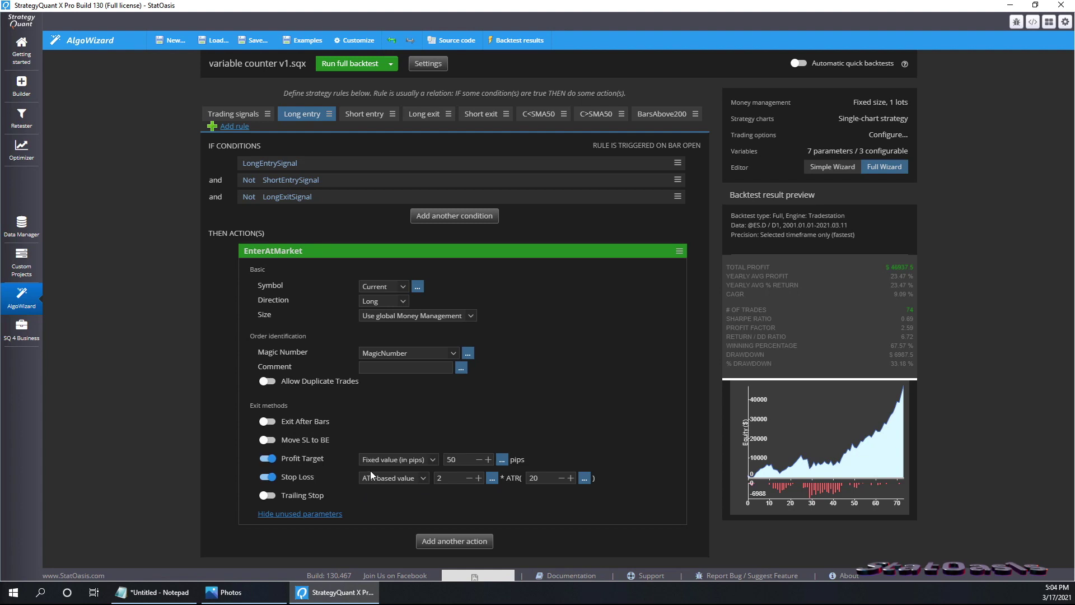
left_click(414, 460)
left_click(403, 480)
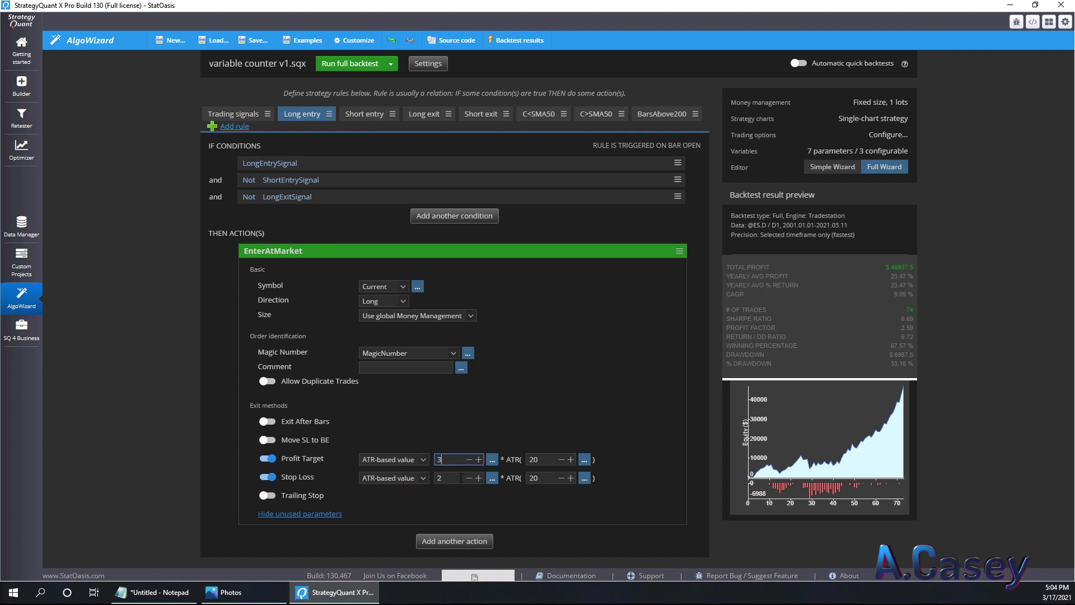
left_click(157, 591)
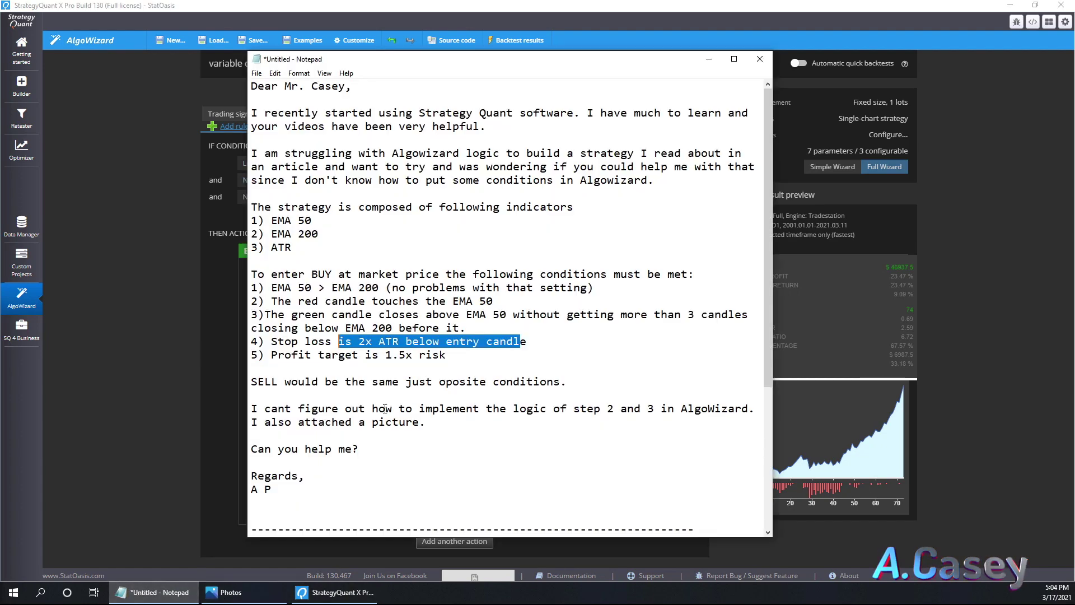
left_click(224, 479)
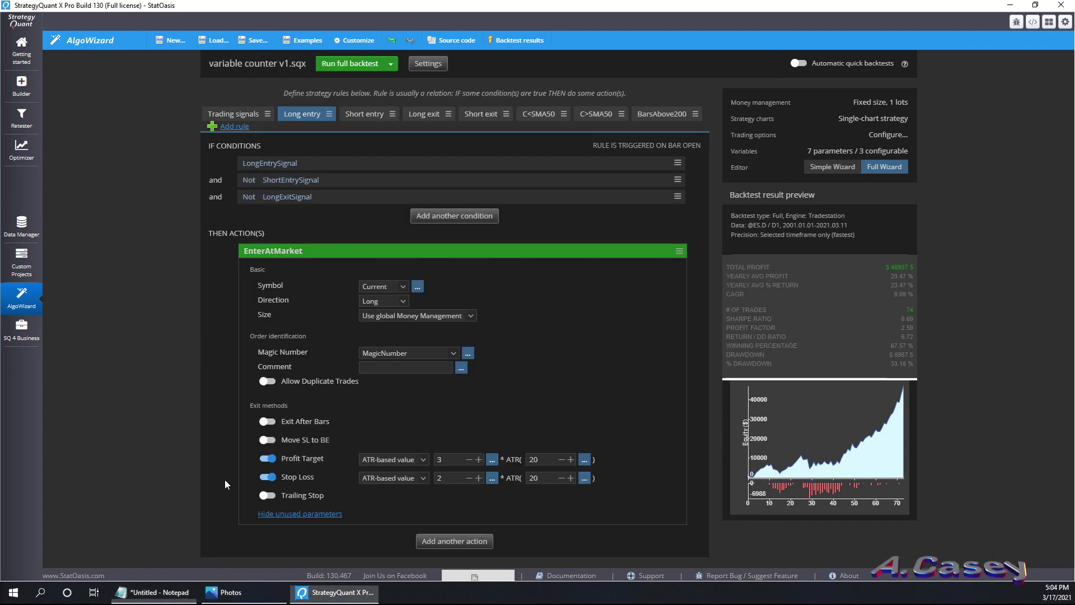
- Run the full backtest with the ATR-based exits and open a closer view of its trades on the chart
left_click(354, 66)
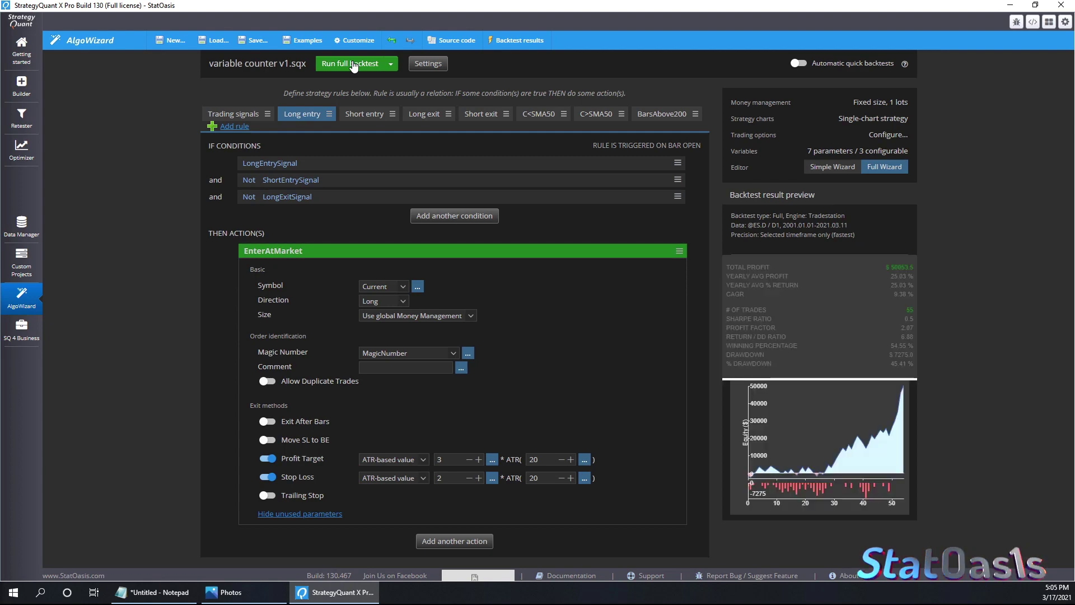
left_click(849, 448)
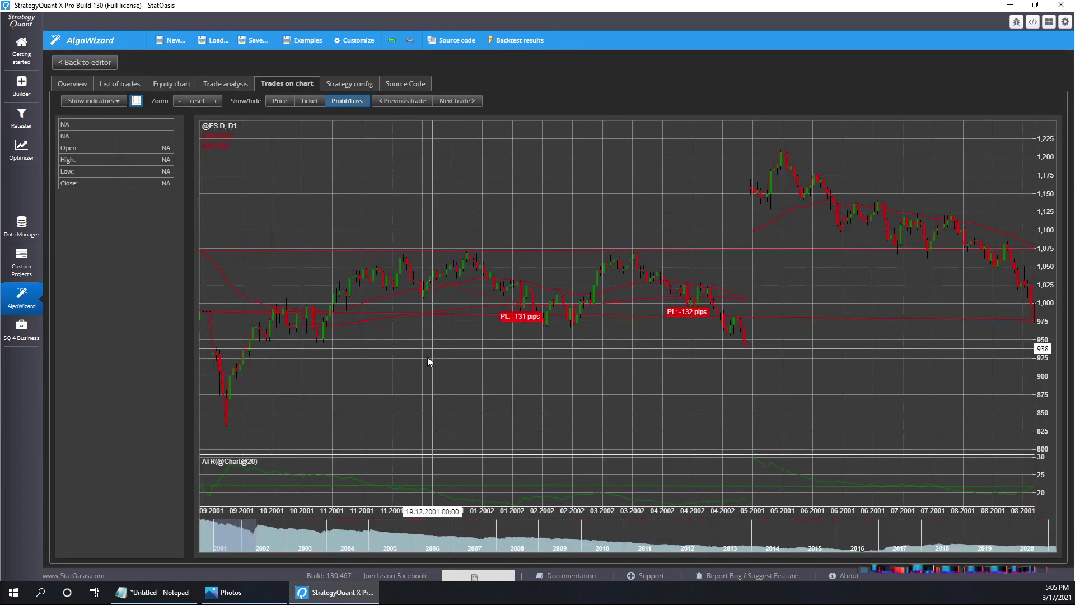
left_click(215, 101)
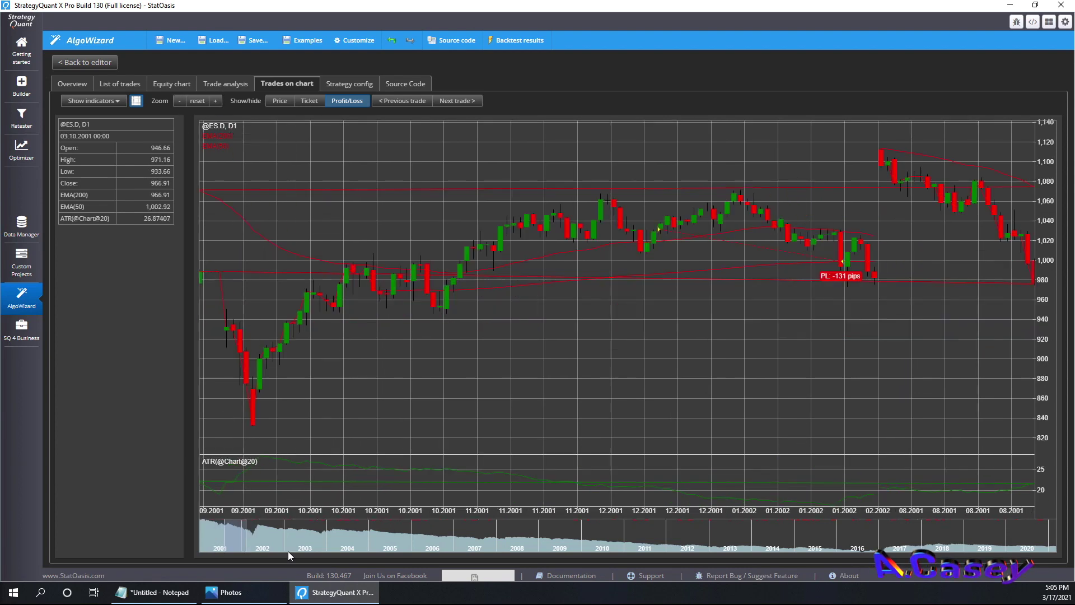
- Examine the 2004 and 2005 trades on the chart, comparing their entries and exits with the EMA 50 and EMA 200 lines
left_click_drag(240, 537, 355, 536)
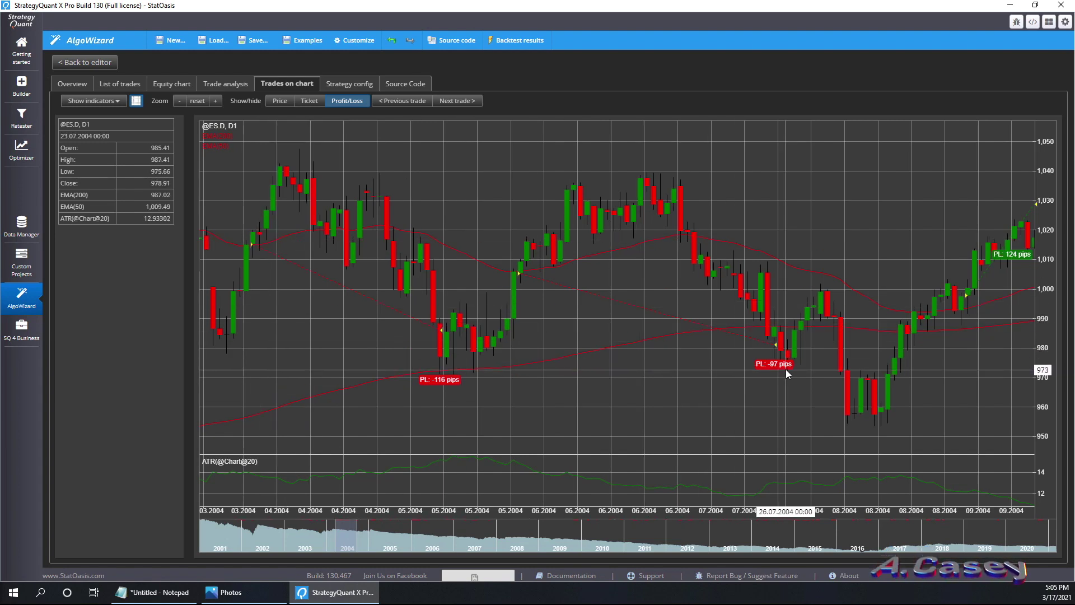
left_click_drag(792, 420, 413, 424)
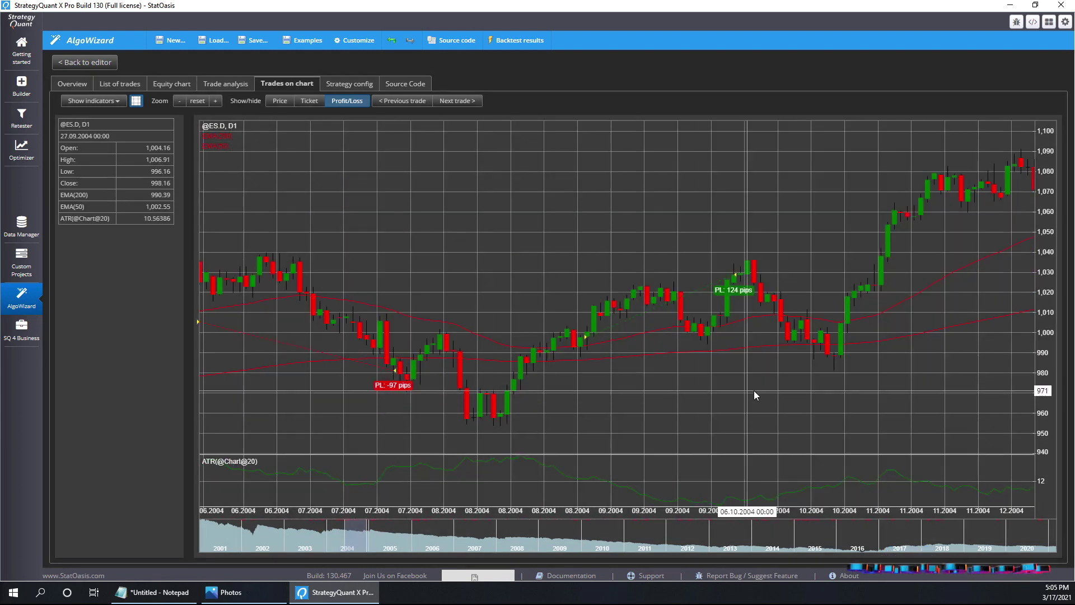
left_click_drag(804, 385, 490, 398)
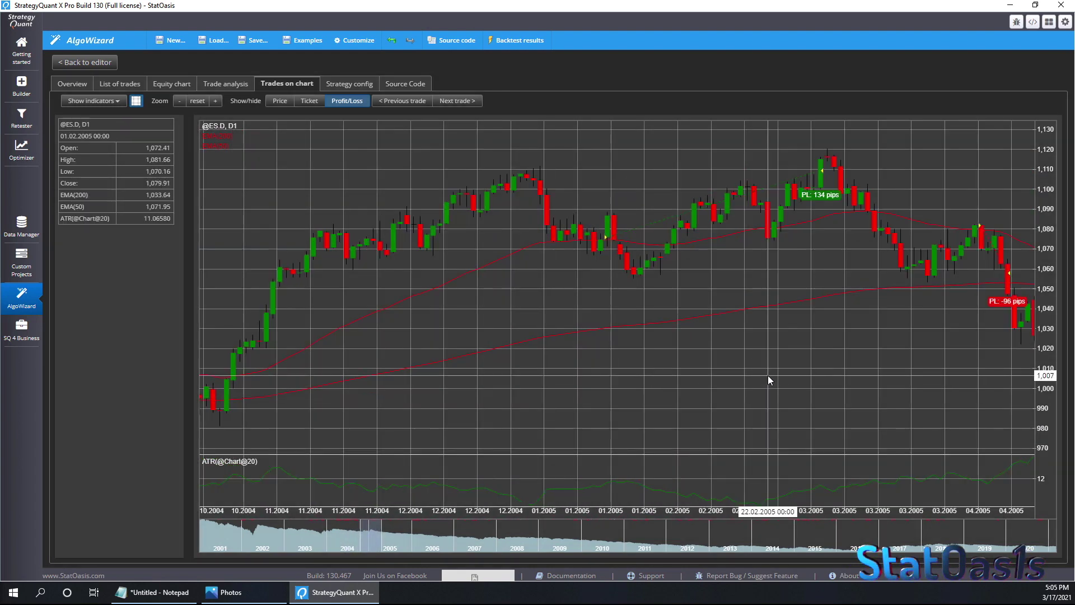
left_click_drag(767, 375, 569, 409)
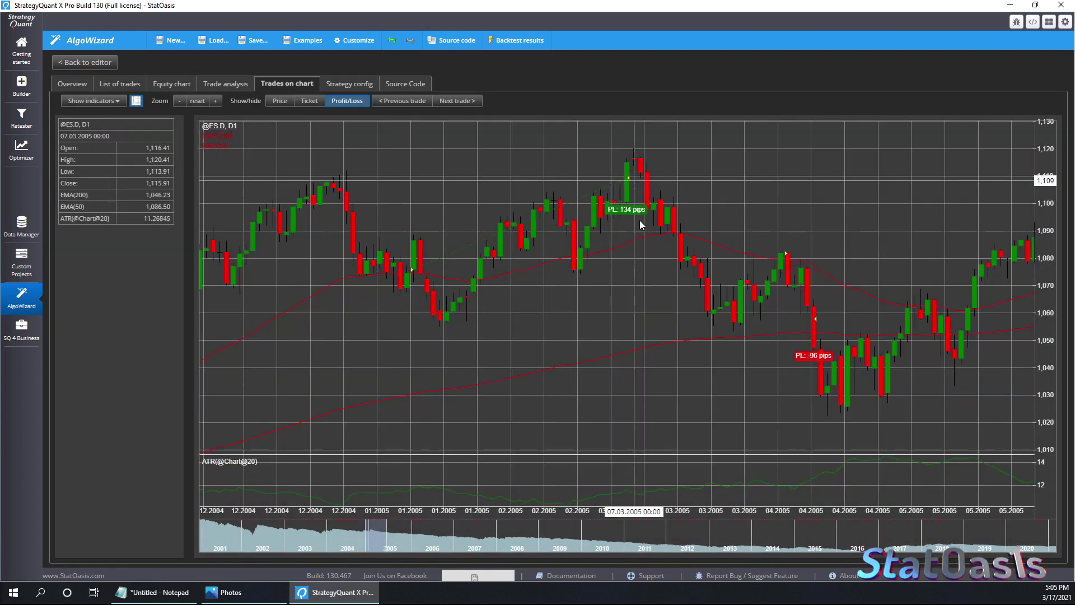
left_click_drag(645, 409, 492, 409)
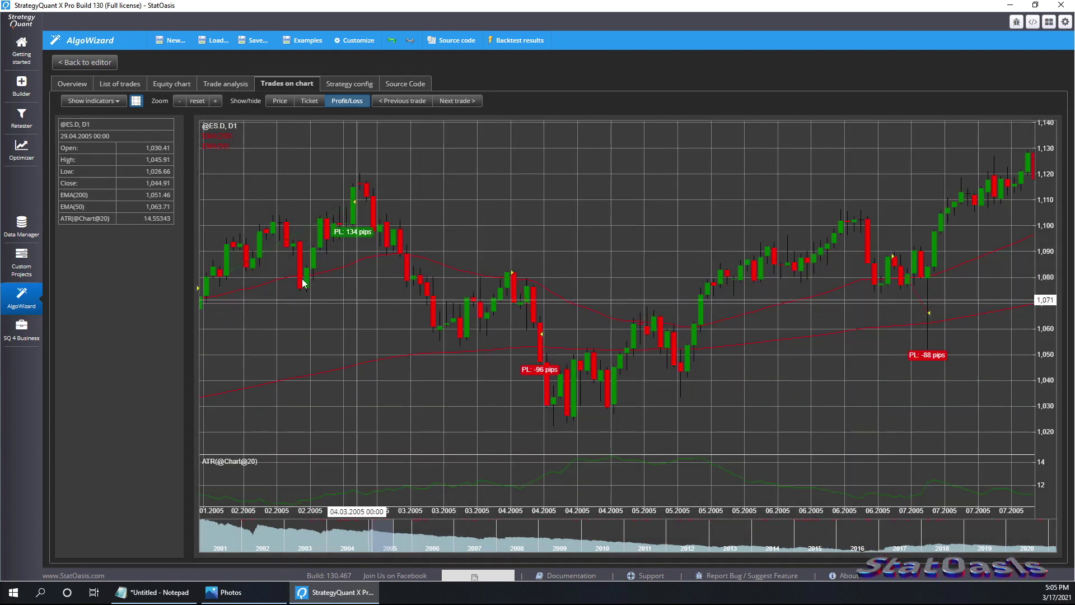
left_click(118, 102)
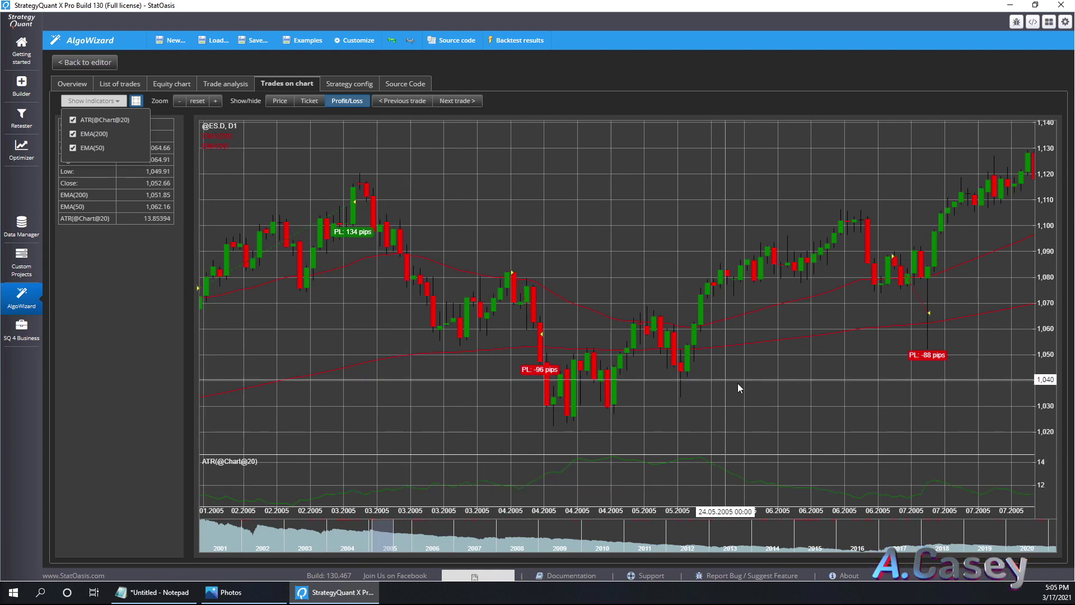
left_click_drag(737, 384, 449, 396)
left_click_drag(656, 420, 515, 344)
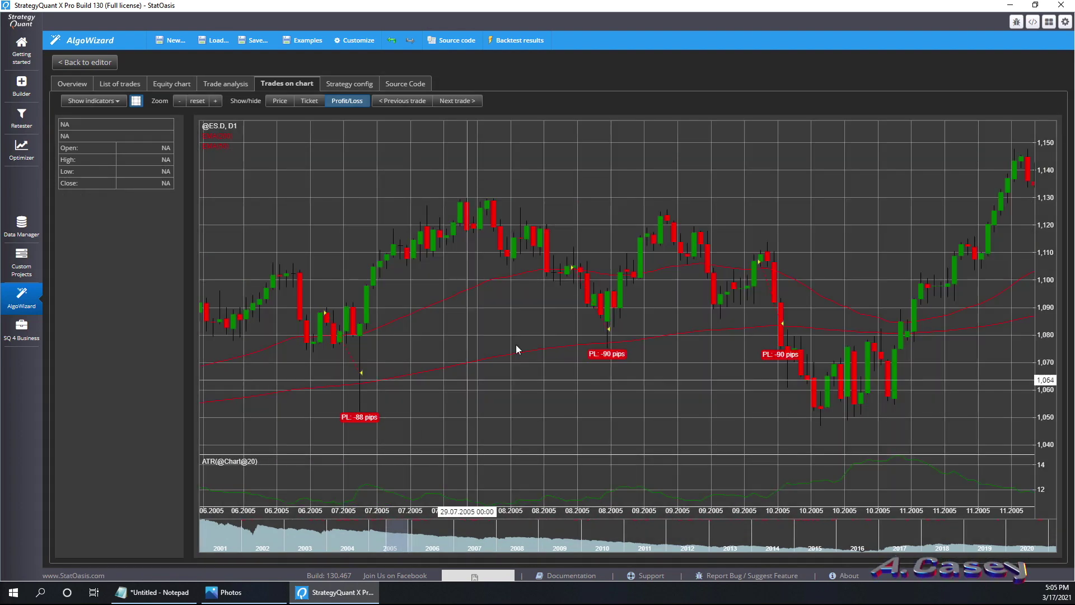
- Disable Profit Target and Stop Loss in the long entry's market order, and enable Exit After Bars with a value of 5
left_click(70, 63)
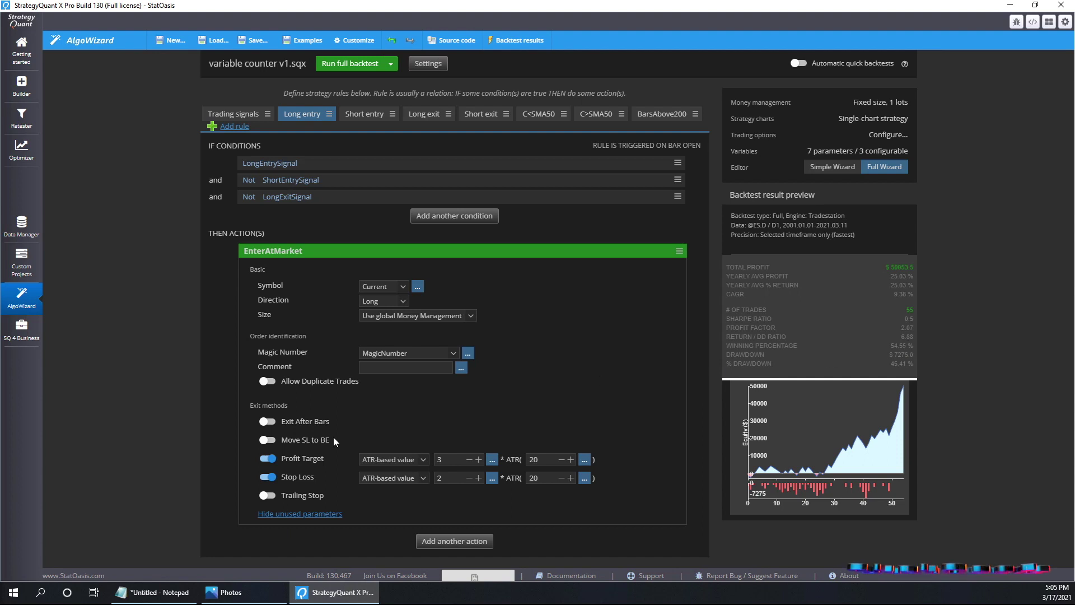
left_click(267, 459)
left_click(269, 477)
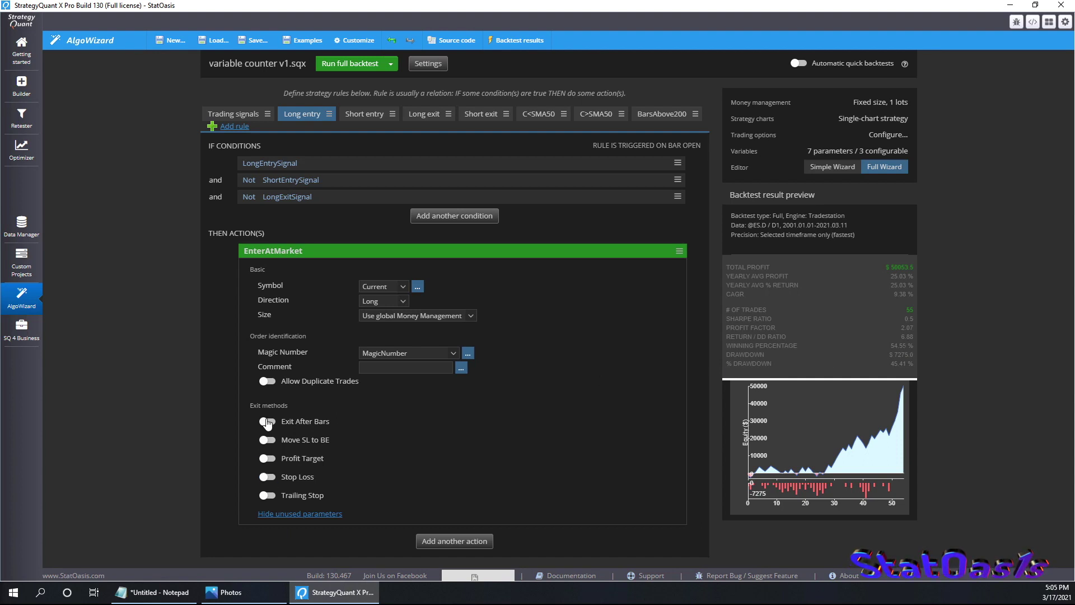
left_click(267, 421)
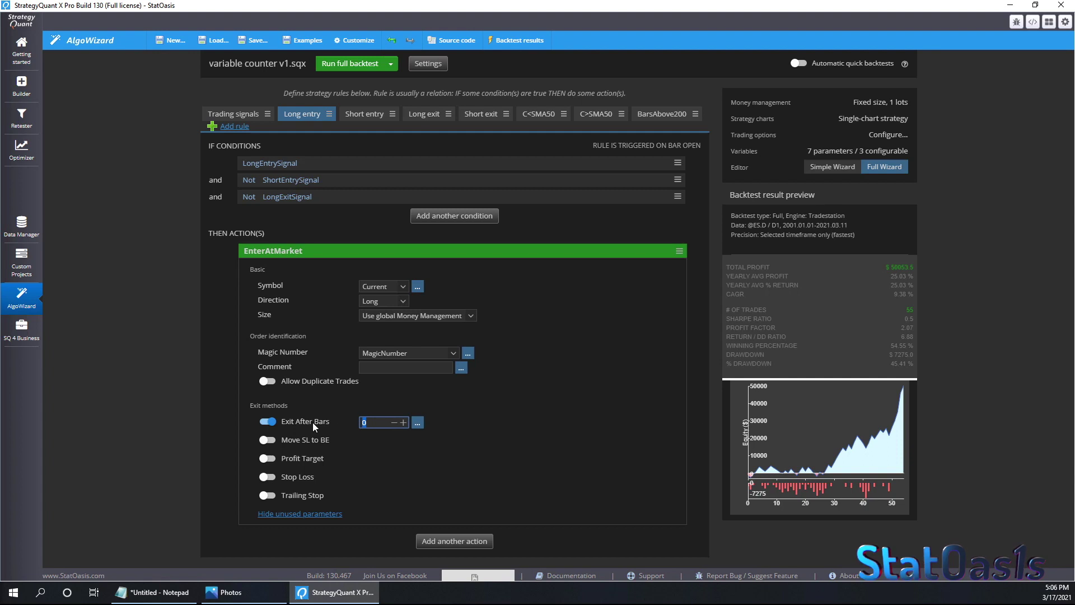
type("5")
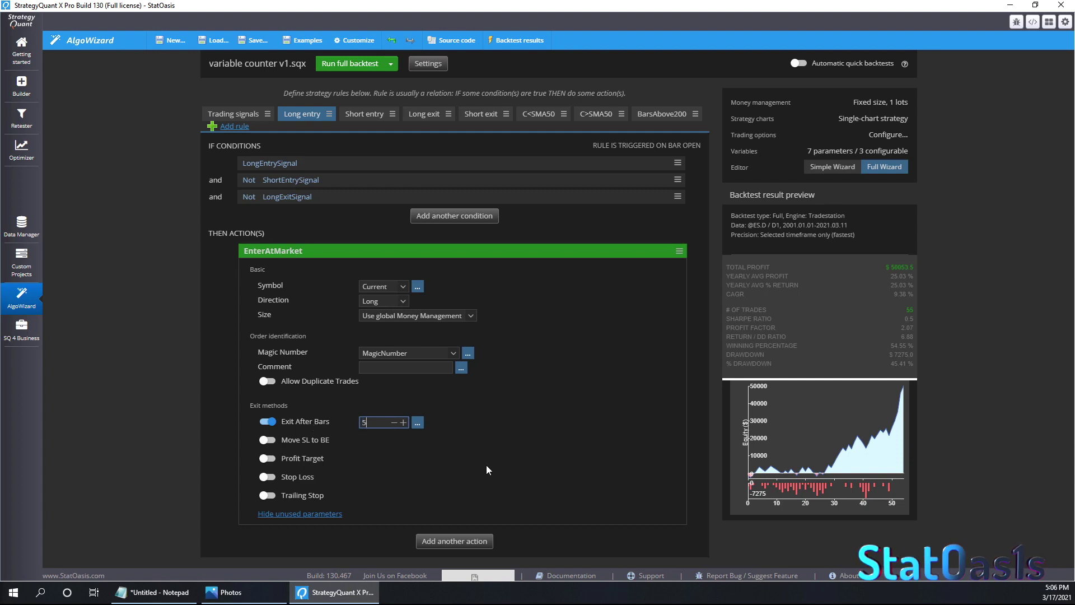
- Run the full backtest with the five-bar exit, review its chart and list of trades, and return to the strategy editor
left_click(340, 66)
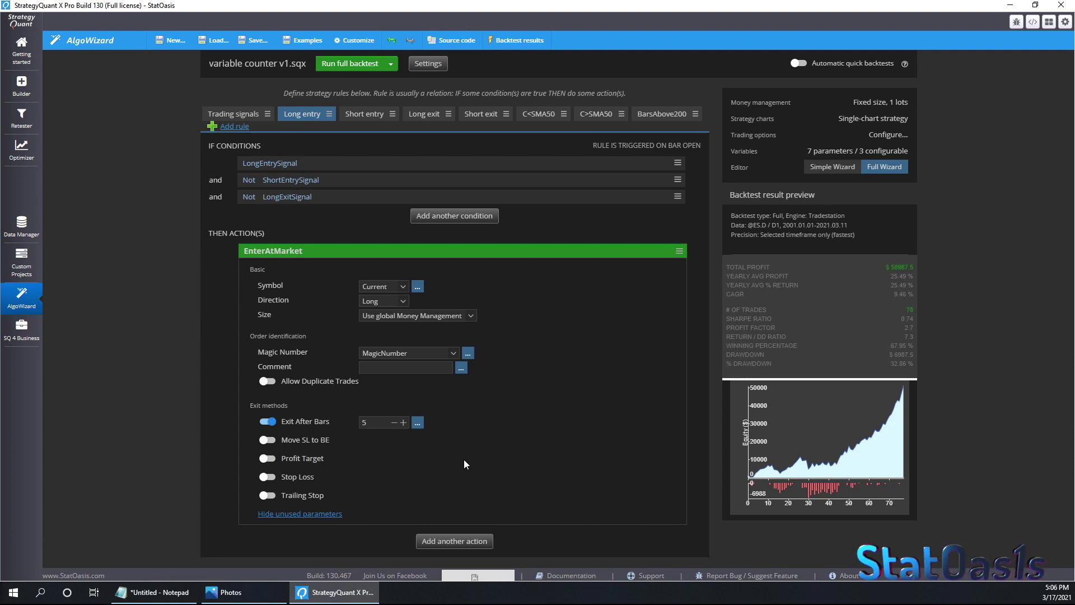
left_click(823, 459)
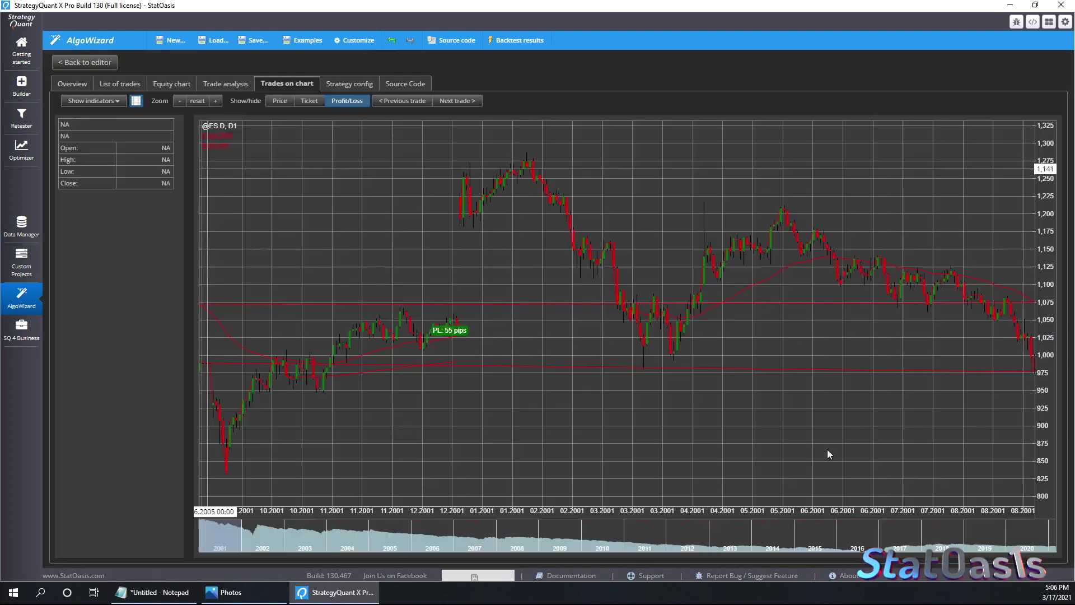
left_click(115, 83)
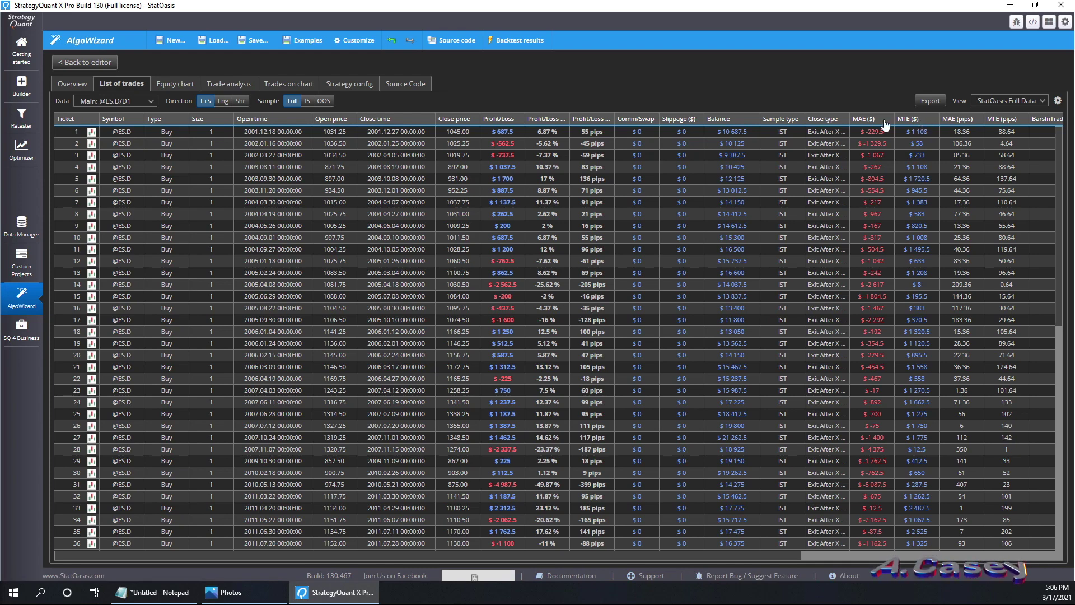
left_click(92, 63)
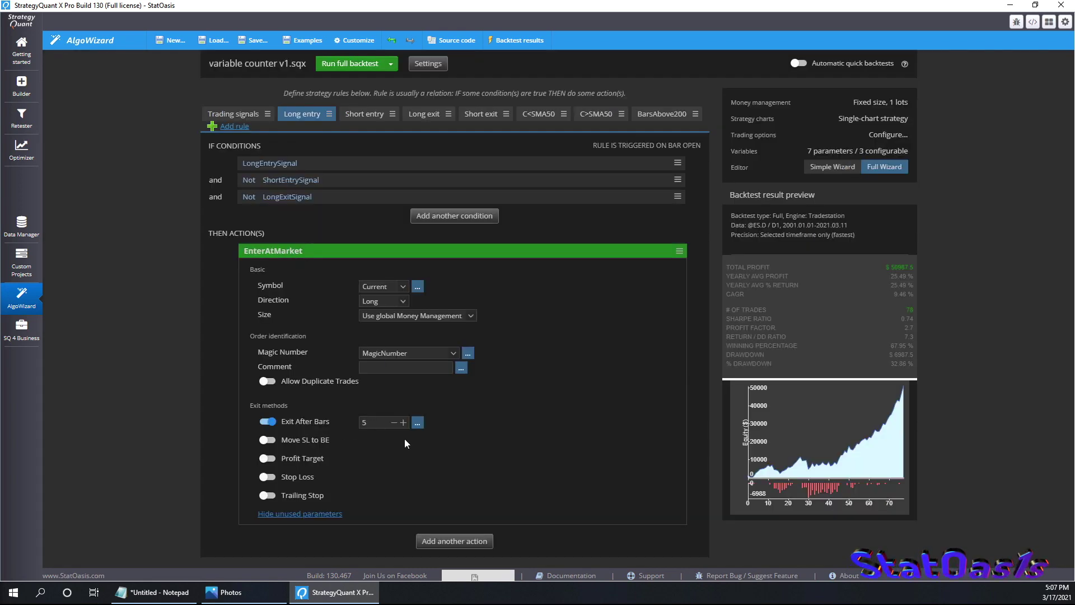